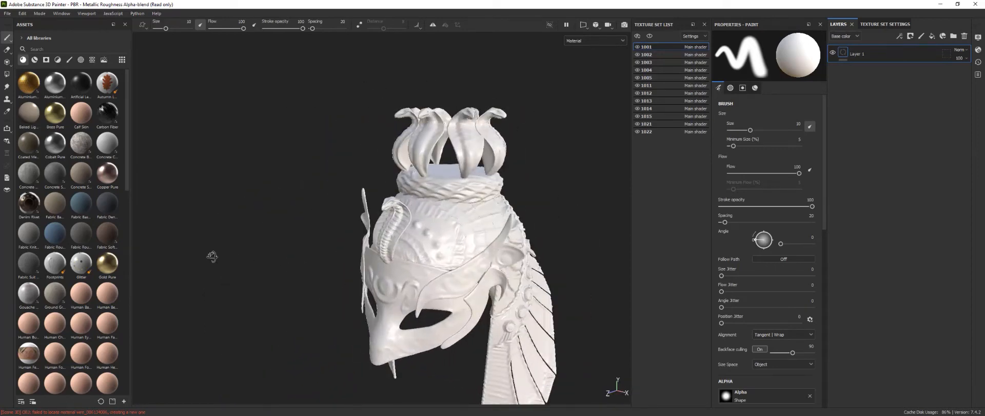
scroll(355, 238, up, 2)
scroll(356, 238, down, 5)
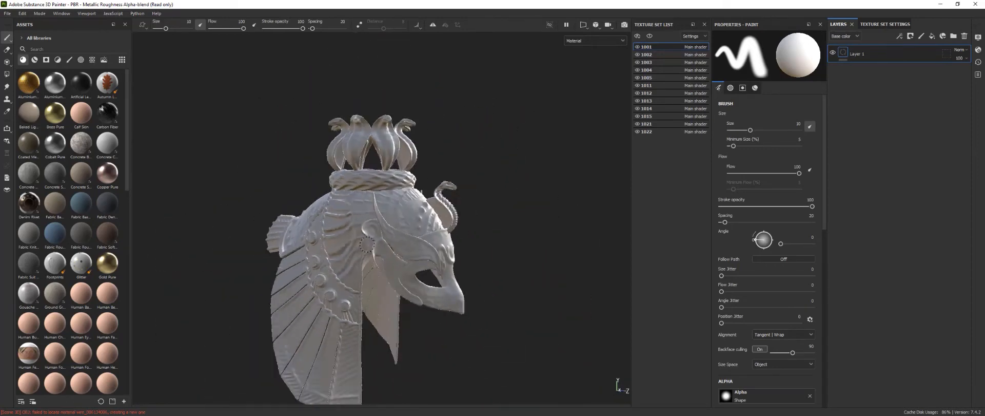
scroll(402, 225, up, 4)
alt+drag(402, 225, 406, 184)
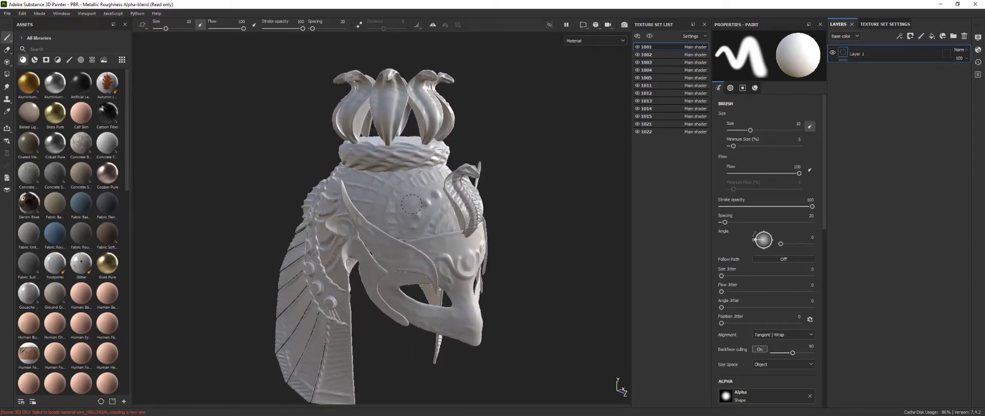
scroll(405, 185, down, 3)
Open the mesh map baking settings and set the output size to 2048 and antialiasing to Subsampling 4x4.
click(39, 14)
mouse_move(20, 16)
click(39, 55)
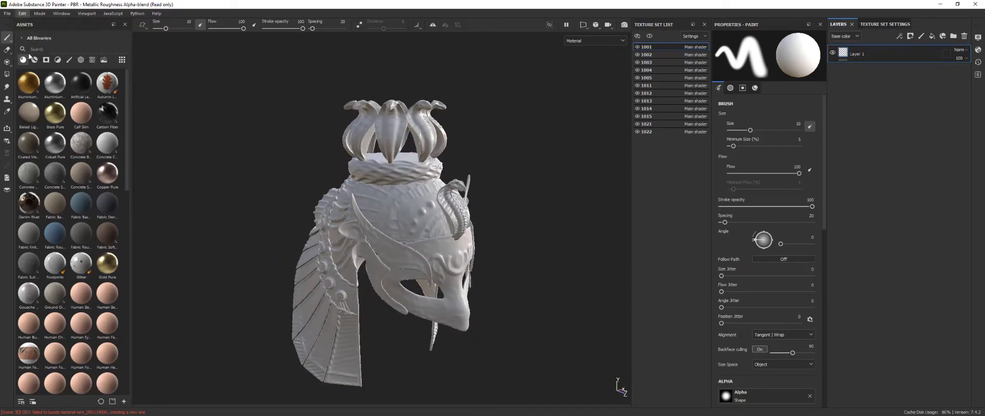
click(485, 105)
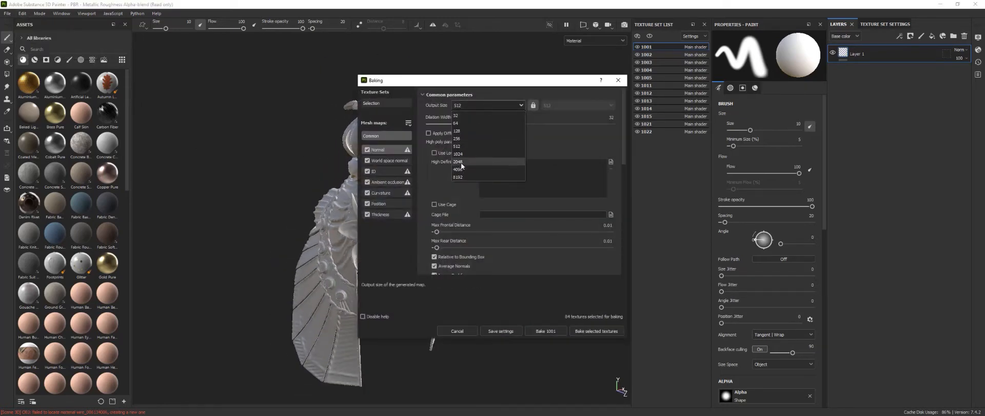
click(462, 161)
scroll(491, 196, down, 10)
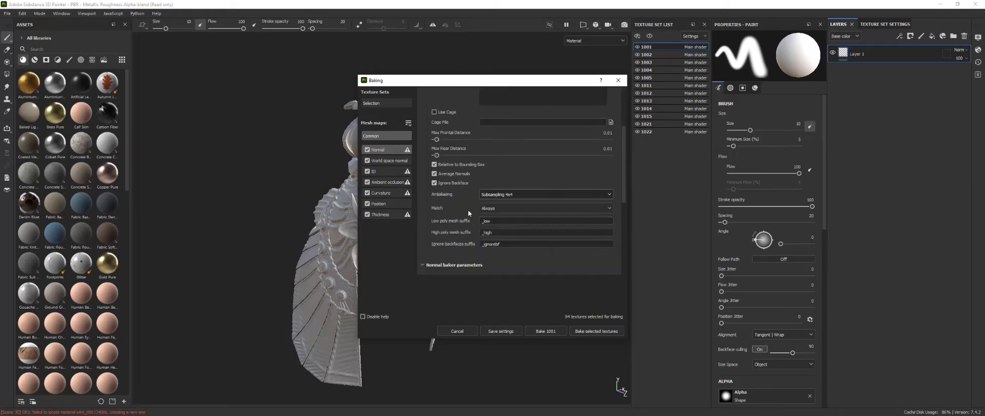
Set the ID baker's color source to Mesh ID / Polygroup.
scroll(487, 150, down, 1)
click(514, 120)
click(477, 151)
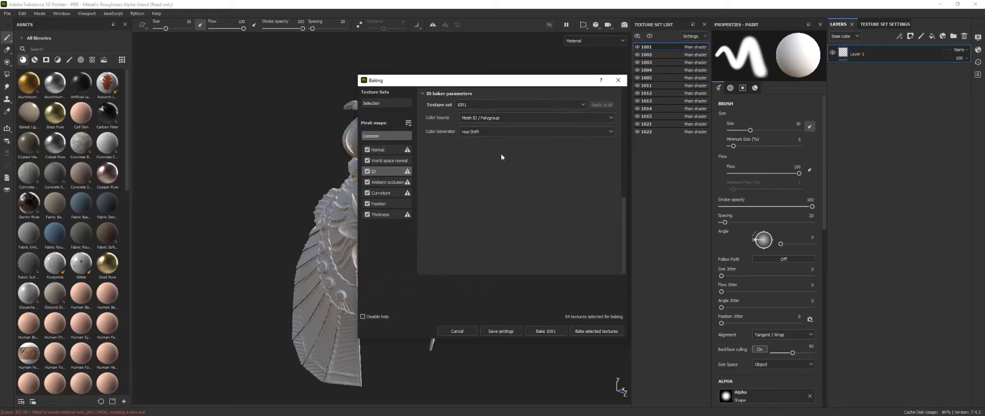
Set the ambient occlusion baker's secondary rays to 128 and apply this to all texture sets.
click(398, 183)
click(610, 116)
text(128)
key(Return)
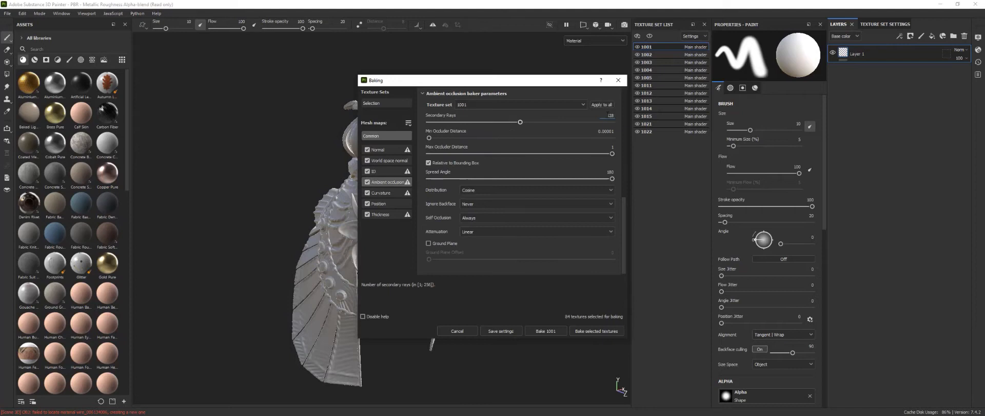
click(603, 107)
Set the curvature baker's secondary rays to 128 and apply this to all texture sets.
click(394, 192)
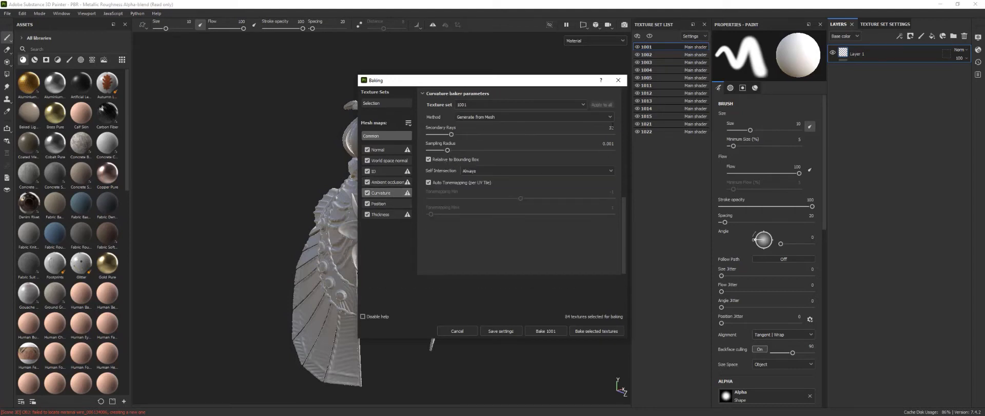
click(609, 128)
text(128)
key(Return)
click(609, 105)
Set the thickness baker's secondary rays to 128 for all texture sets and bake the selected textures.
click(383, 216)
click(610, 116)
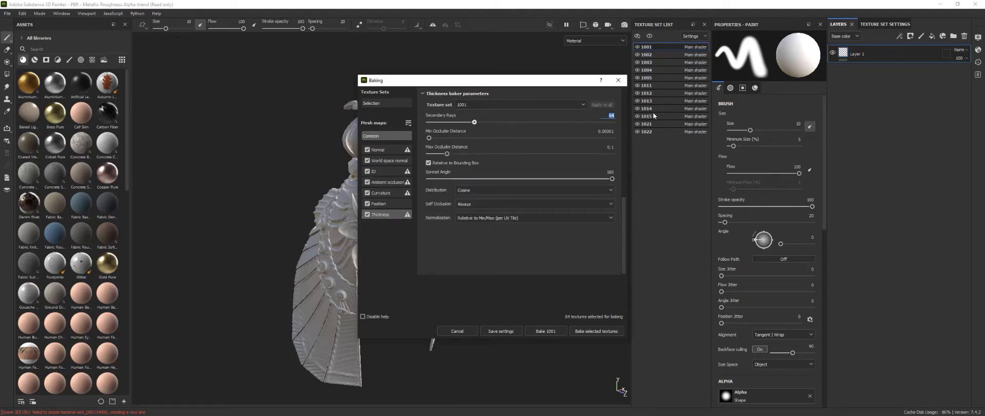
text(128)
key(Return)
click(602, 104)
drag(585, 80, 778, 69)
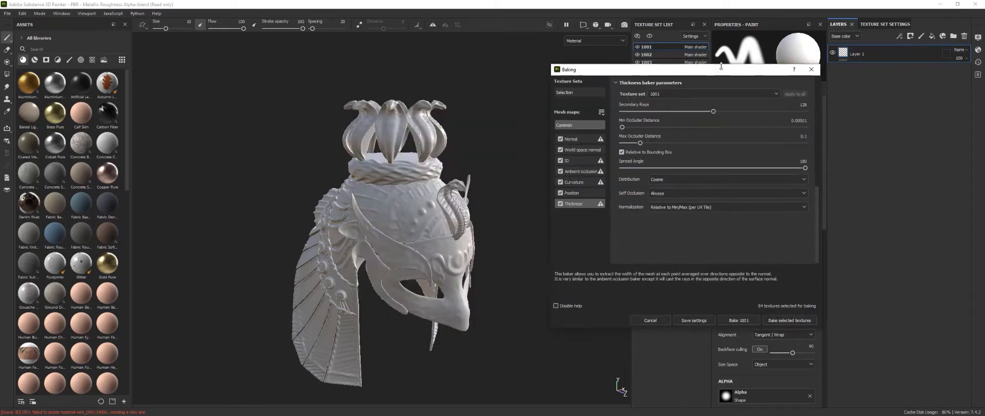
click(776, 320)
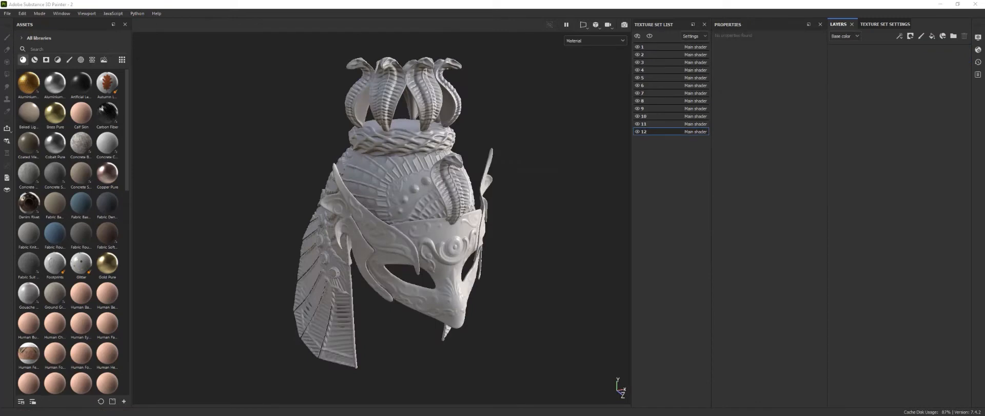
Rename texture set 1 as "Back side" and texture set 2 as "Line".
alt+drag(462, 267, 506, 272)
click(648, 47)
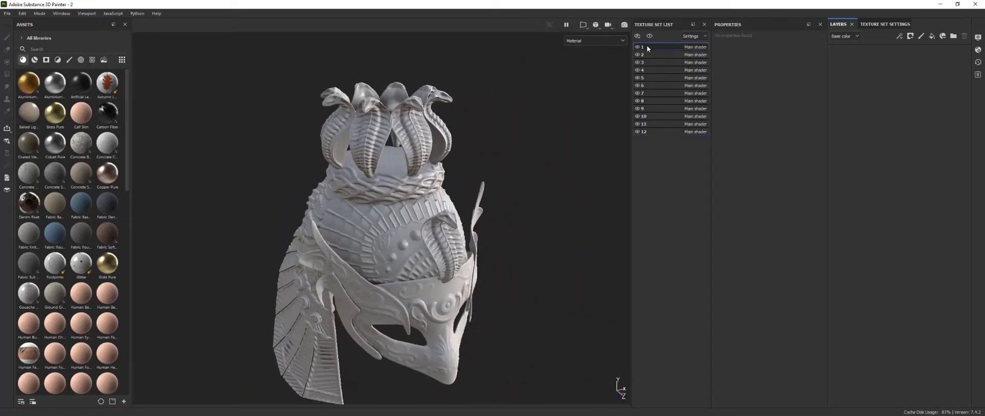
alt+drag(379, 220, 474, 220)
double_click(643, 48)
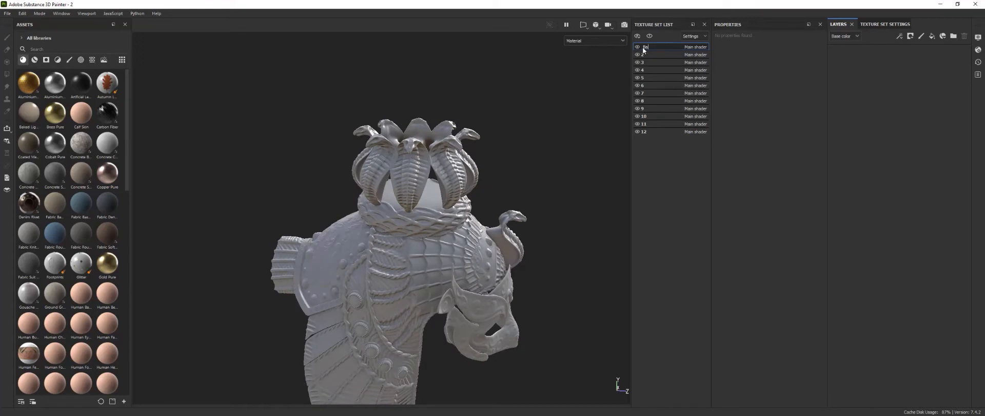
key(Return)
double_click(644, 55)
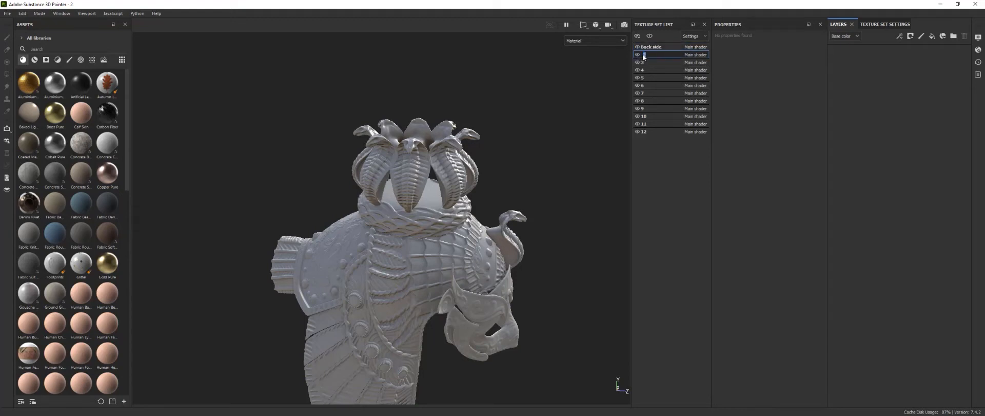
text(Line)
key(Return)
Toggle texture set 3's visibility to identify its part, and rename the set as "Slide hair".
click(638, 62)
click(638, 62)
double_click(644, 62)
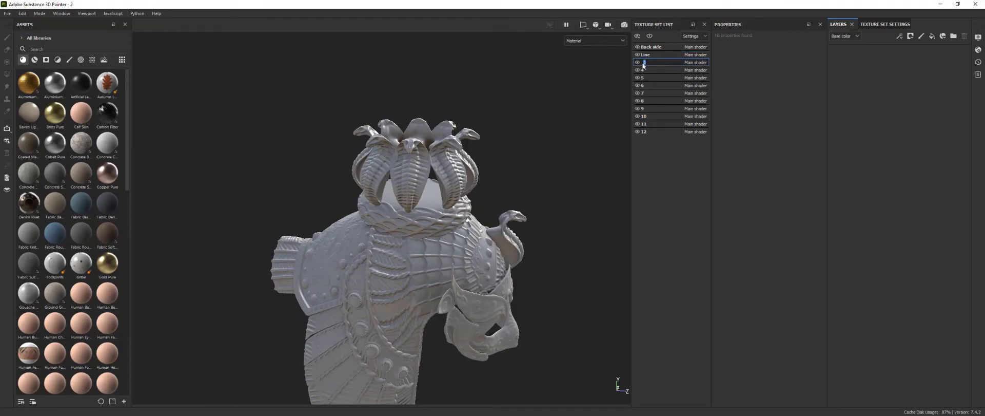
text(sde)
text(Slide)
text( hair)
key(Return)
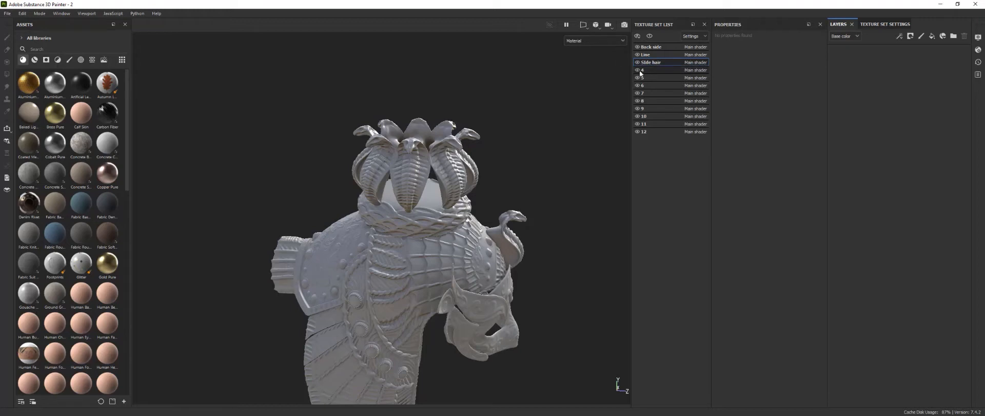
Rename texture set 4 as "End of hair" and texture set 5 as "Front hair".
double_click(642, 69)
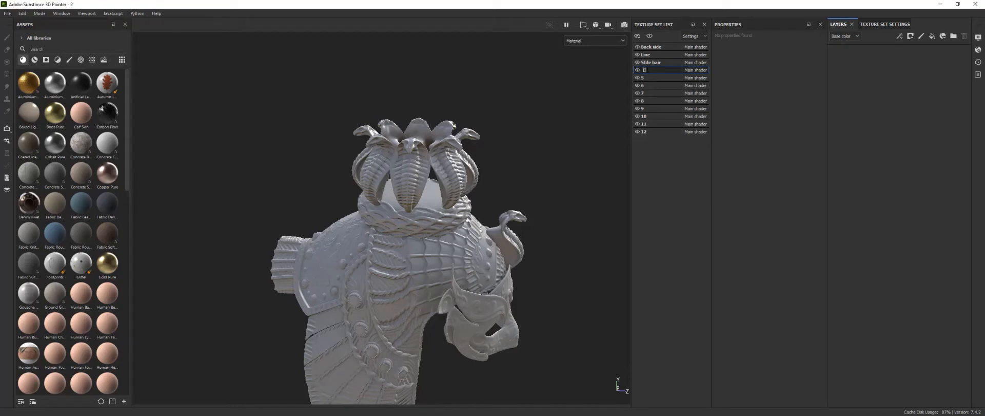
key(Return)
double_click(642, 77)
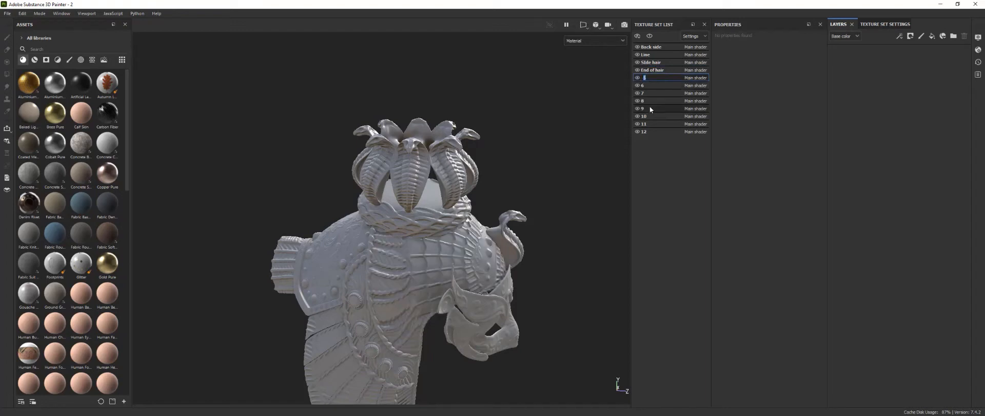
text(Front hair)
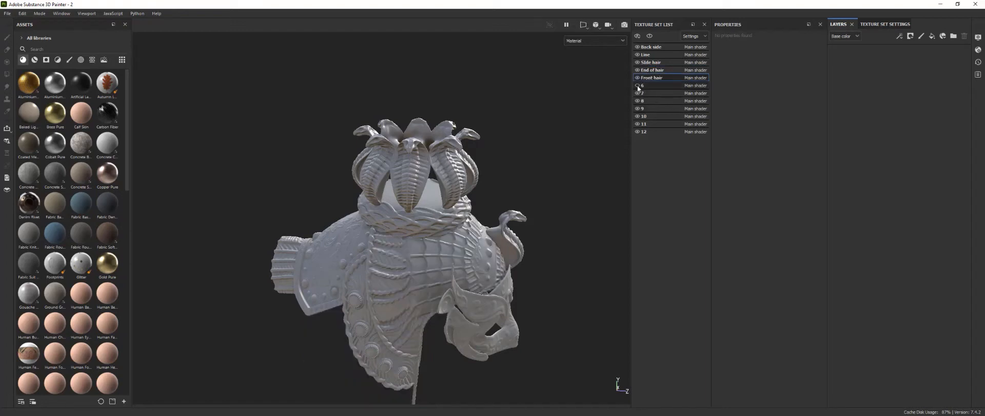
key(Return)
Rename texture set 6 as "Down hair" and texture set 7 as "Mask-side".
double_click(641, 85)
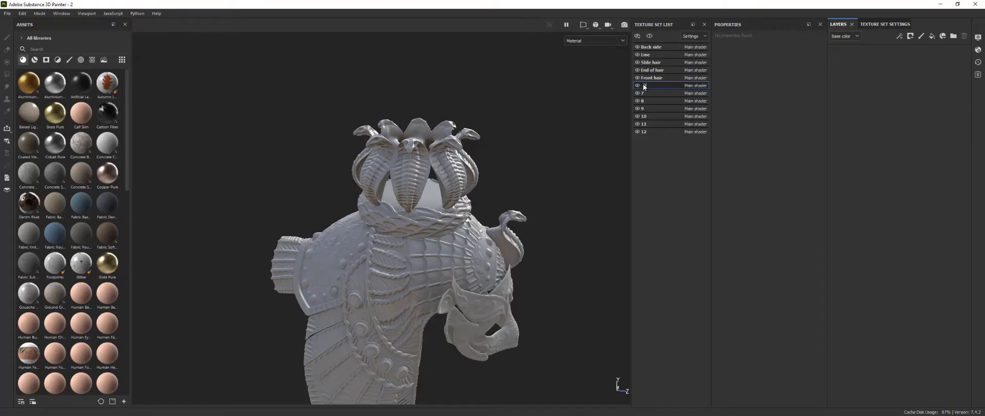
text(Down hair)
key(Return)
double_click(642, 93)
text(side mas)
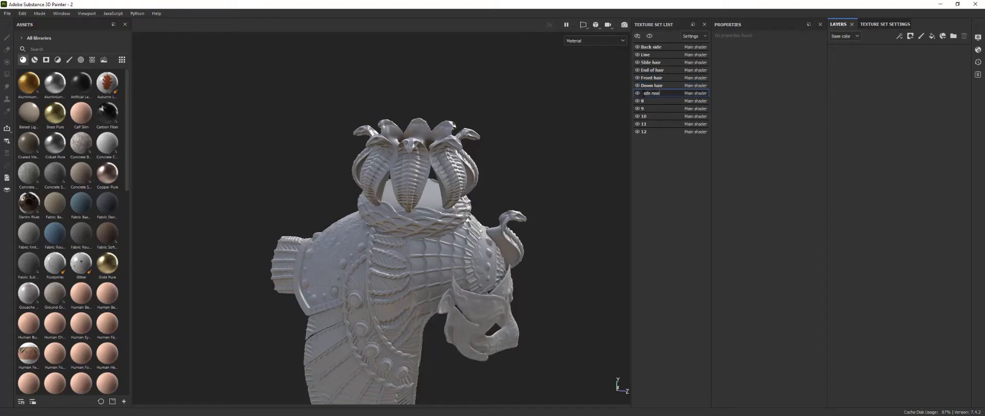
key(BackSpace)
key(BackSpace)
key(BackSpace)
key(BackSpace)
key(BackSpace)
key(BackSpace)
key(BackSpace)
key(BackSpace)
text(Mask-sed)
text(side)
key(Return)
Rename texture set 8 as "Mask-main" and texture set 9 as "Snake-Front".
double_click(643, 100)
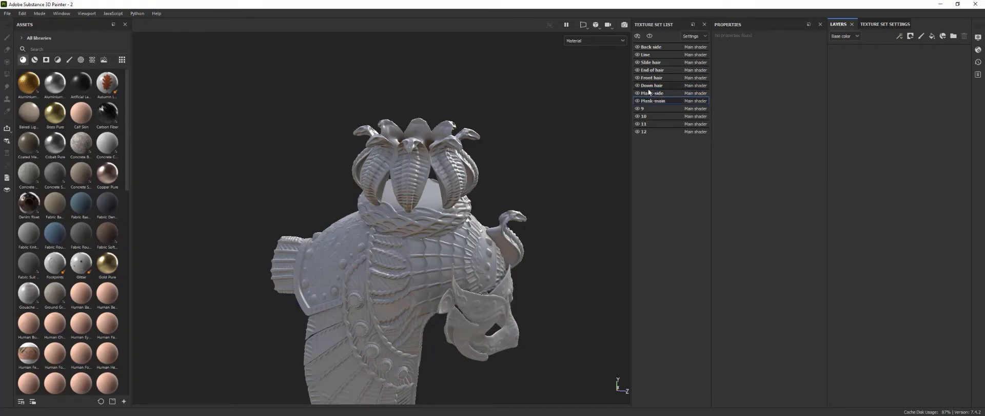
click(642, 108)
double_click(642, 108)
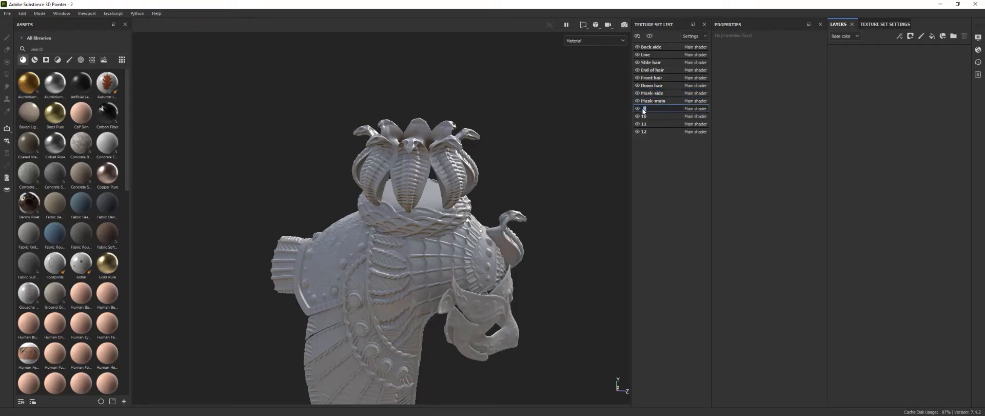
key(BackSpace)
text(Snake-Front)
Rename texture set 10 as "Top Snakes".
double_click(643, 117)
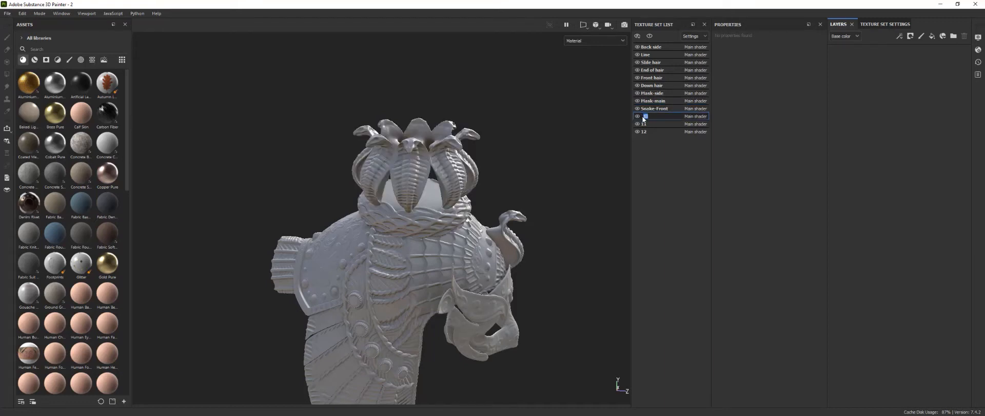
text(S)
text(op Snakes)
key(Return)
Rename texture set 12 as "Under snakes" and texture set 11 as "under hair".
click(641, 123)
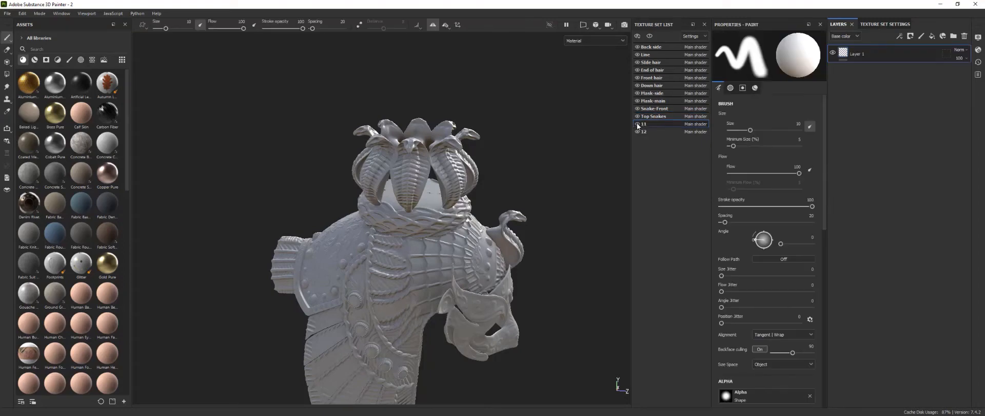
double_click(641, 132)
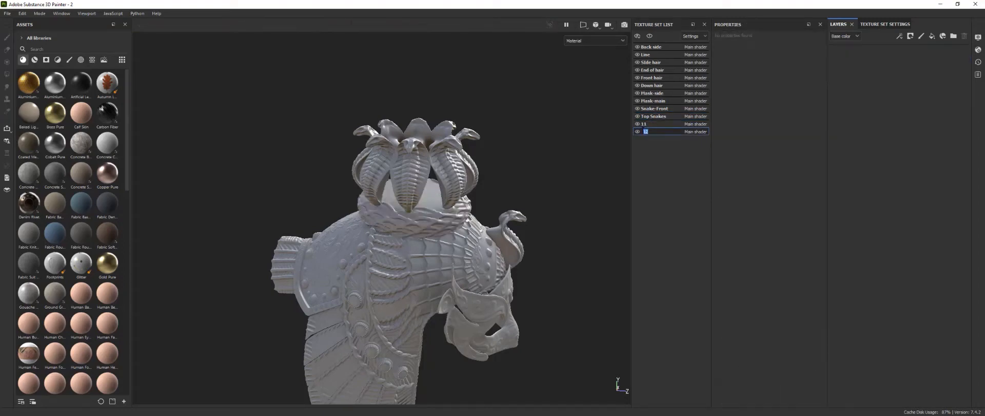
text(Under)
key(Return)
scroll(494, 199, down, 5)
alt+drag(494, 199, 492, 236)
double_click(640, 124)
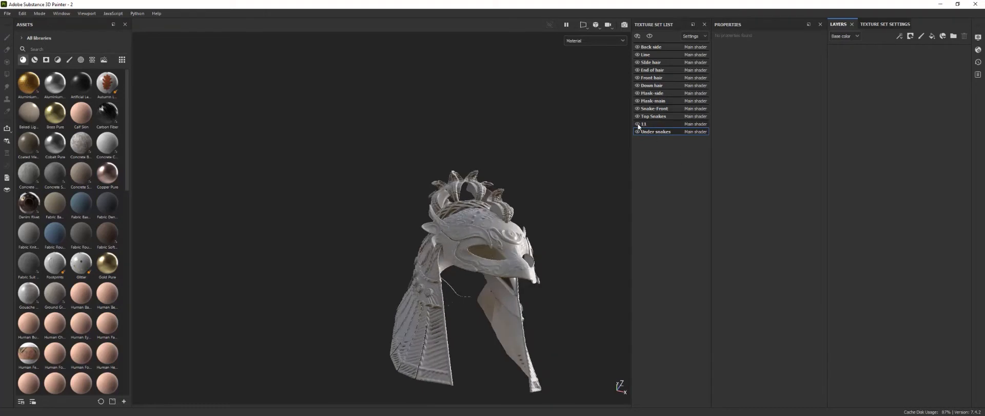
text(under)
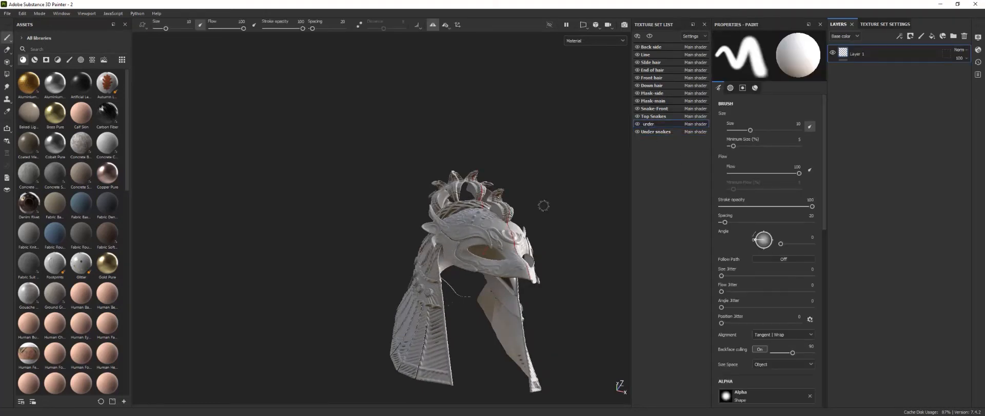
text( hair)
key(Return)
Select the Front hair texture set and isolate it in the viewport.
alt+drag(544, 206, 465, 250)
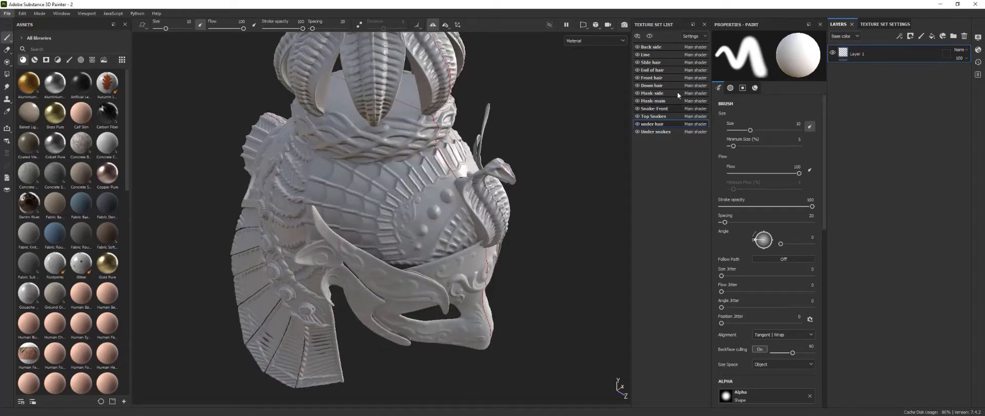
click(648, 78)
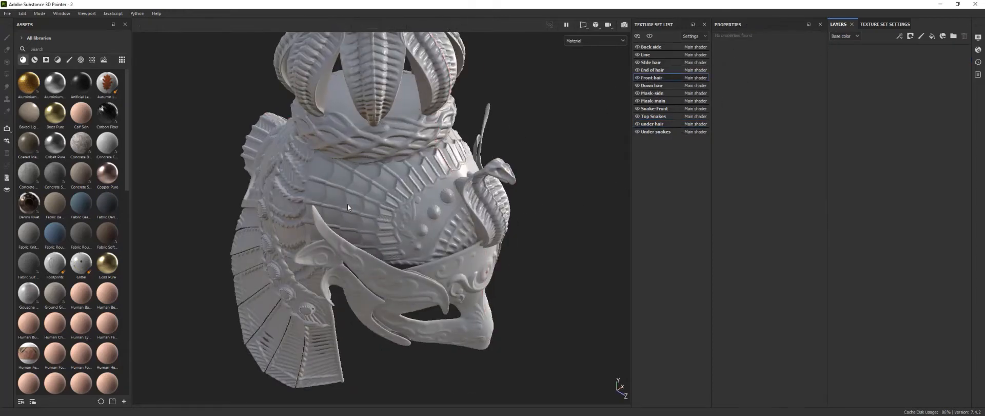
alt+drag(347, 207, 382, 267)
click(650, 36)
scroll(386, 292, up, 2)
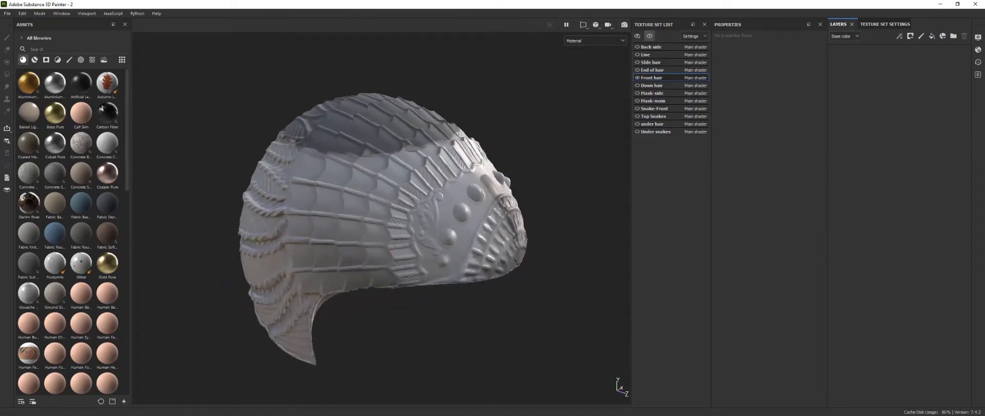
Find the Bronze Armor smart material by searching for "bron" and apply it to the Front hair part.
click(48, 48)
text(bron)
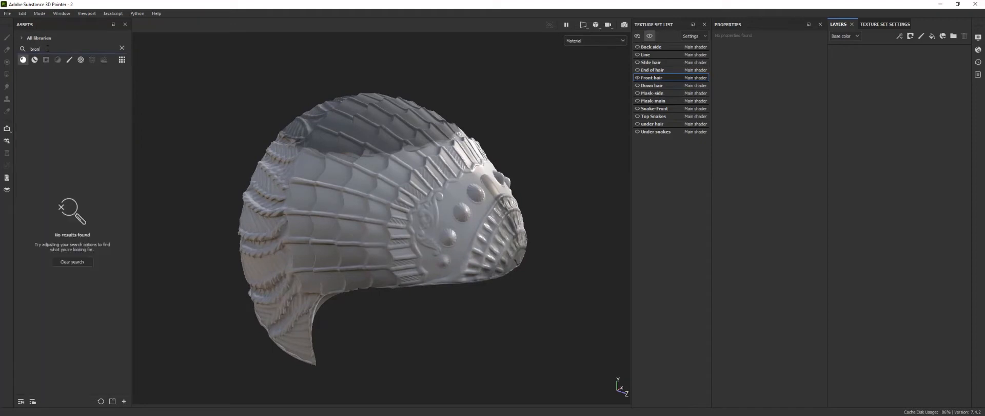
click(35, 60)
drag(29, 82, 374, 198)
scroll(344, 226, up, 3)
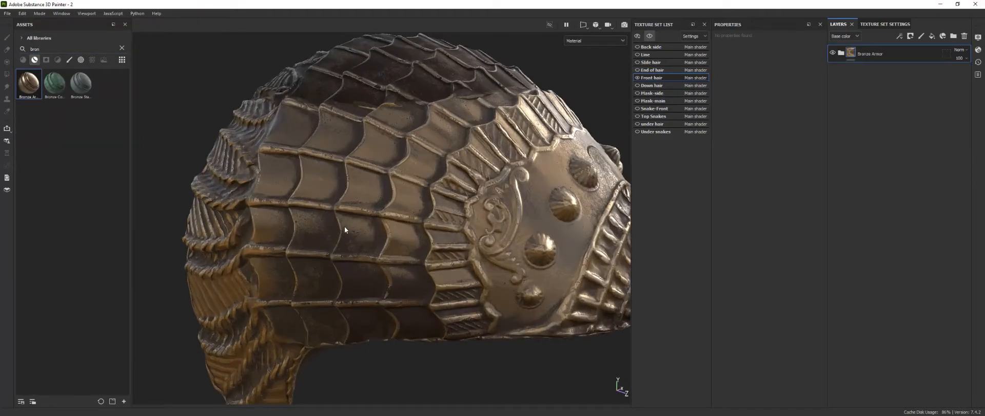
Find the Steel Gun Painted smart material by searching for "steel gun" and apply it to the Front hair part.
scroll(364, 232, down, 3)
double_click(35, 48)
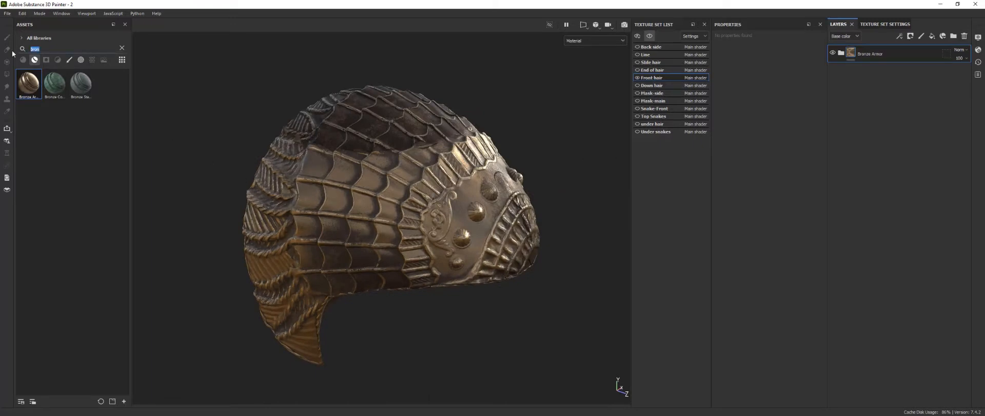
text(steel)
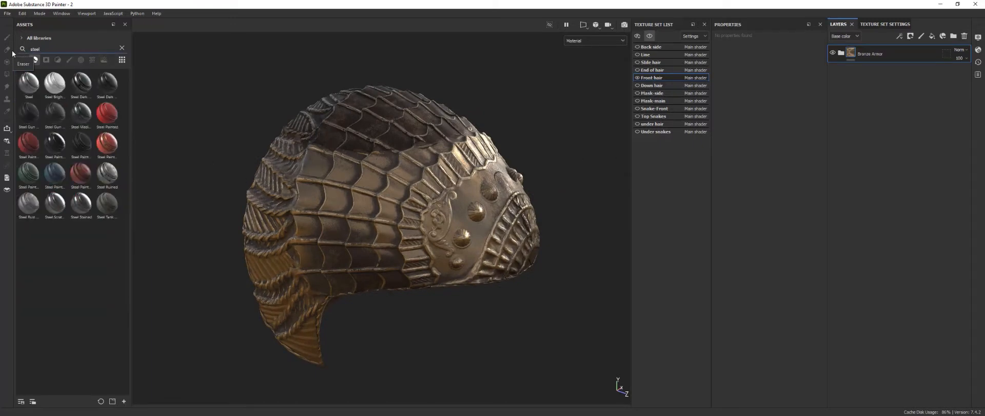
text( gun)
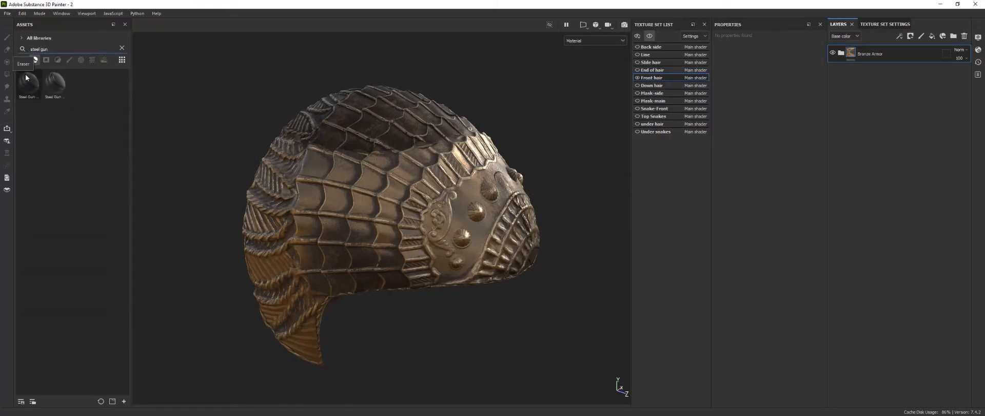
mouse_move(26, 77)
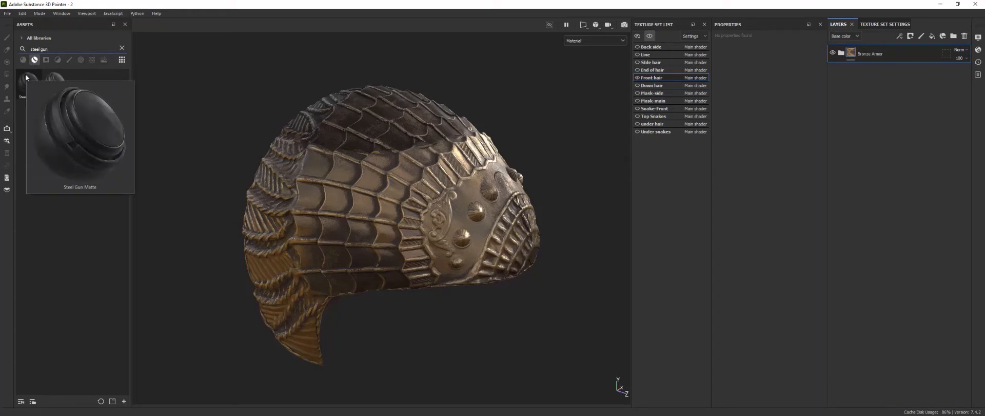
drag(58, 91, 374, 214)
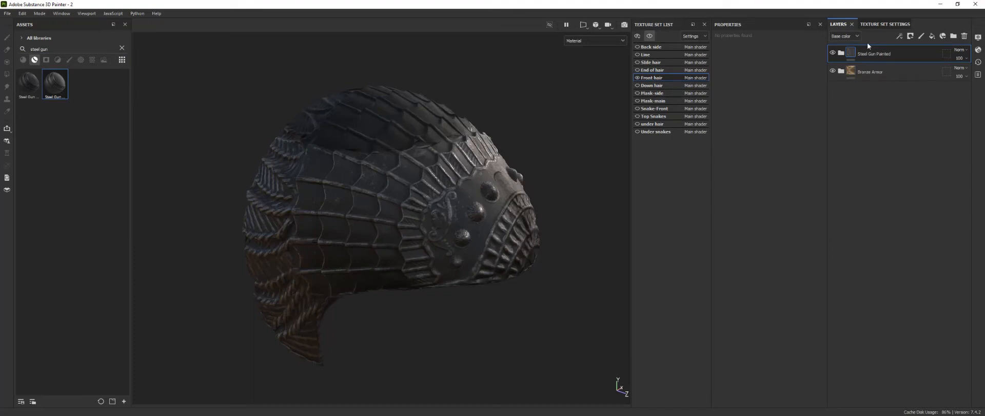
Add a black mask to the Steel Gun Painted folder and give it a Metal Edge Wear generator.
click(910, 36)
click(927, 55)
click(899, 36)
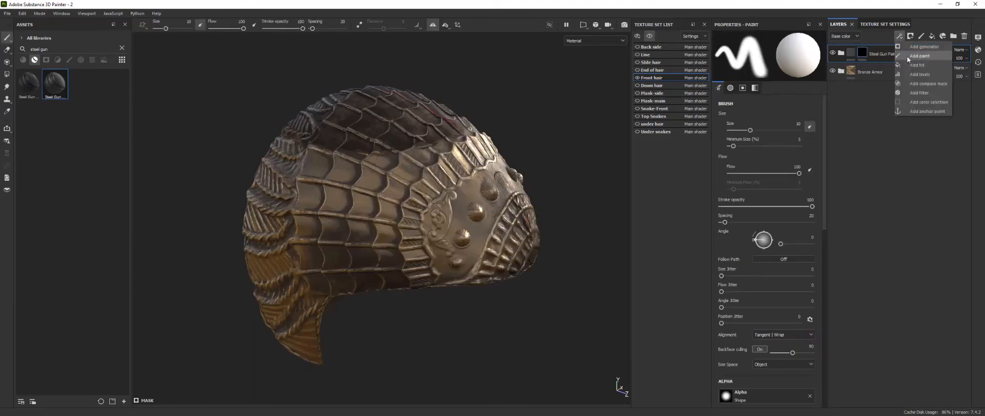
click(909, 53)
click(763, 59)
click(834, 129)
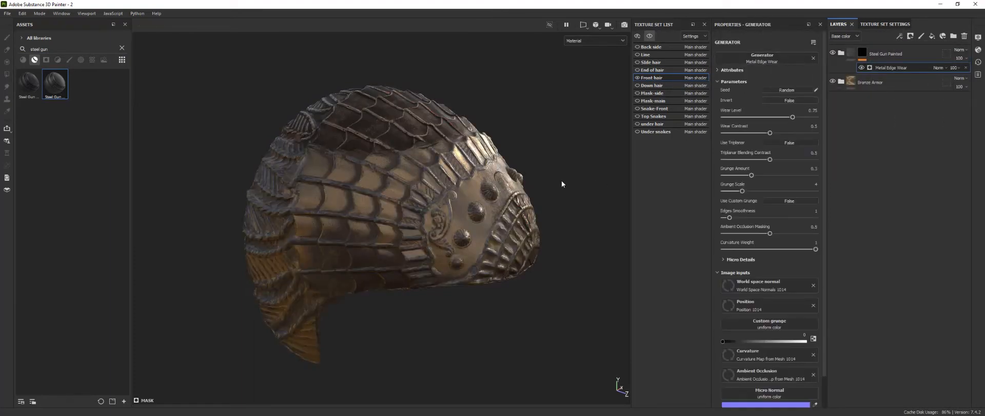
Invert the Metal Edge Wear generator so the bronze shows only along the raised edges.
alt+drag(562, 183, 448, 210)
scroll(392, 200, up, 3)
scroll(316, 214, down, 3)
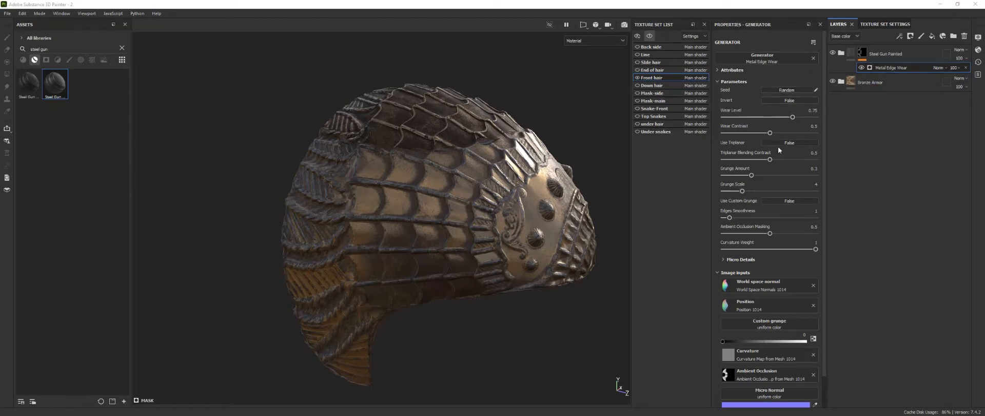
alt+drag(480, 215, 421, 258)
click(786, 97)
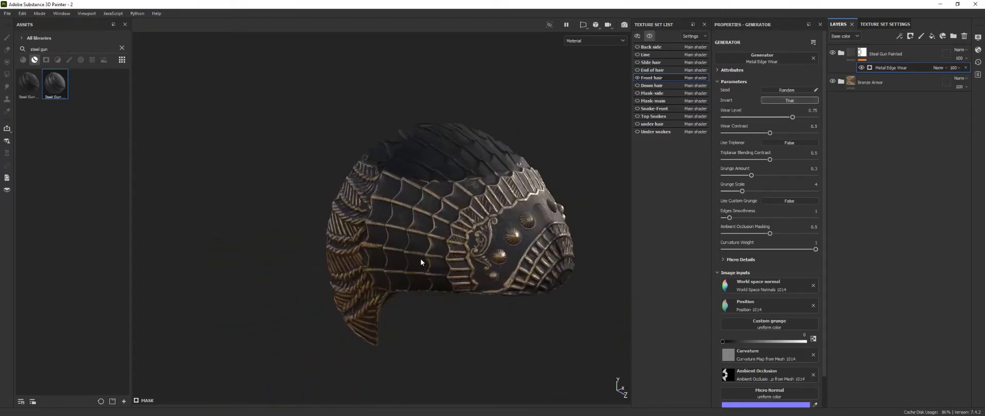
Find the Marble Polished smart material by searching for "Marbe" and apply it to the Front hair part.
scroll(440, 251, up, 3)
drag(55, 83, 318, 210)
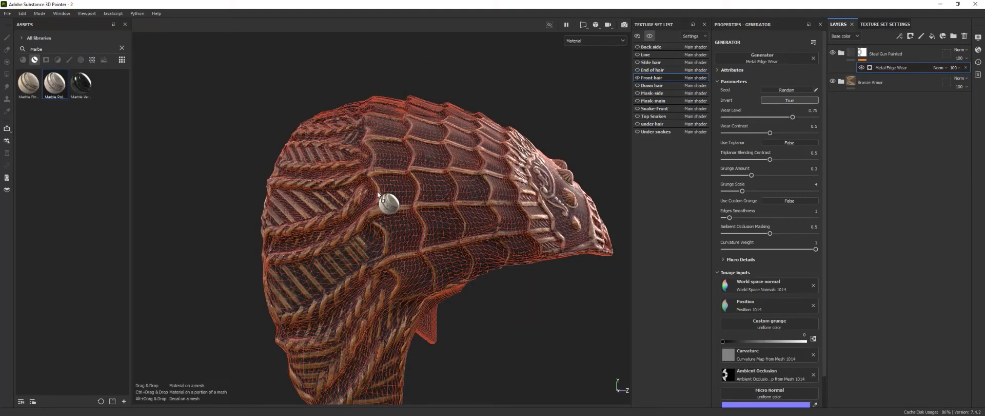
scroll(359, 205, up, 3)
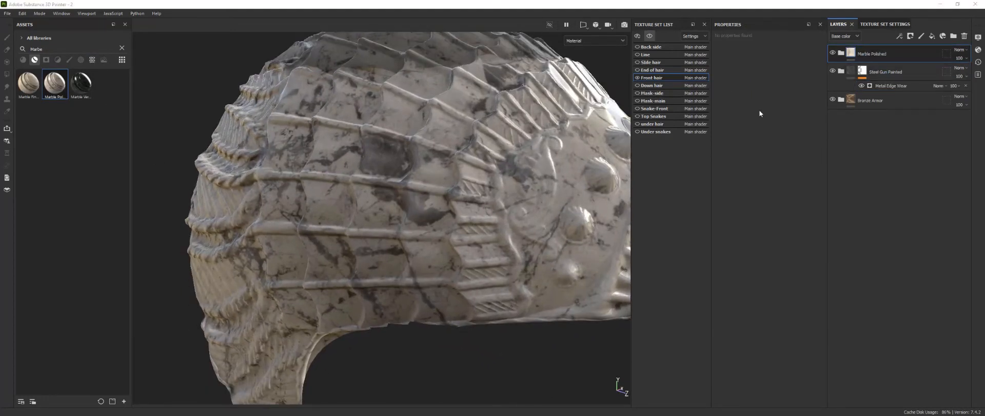
Expand the Marble Polished folder and hide its Darker Spots layer.
click(841, 53)
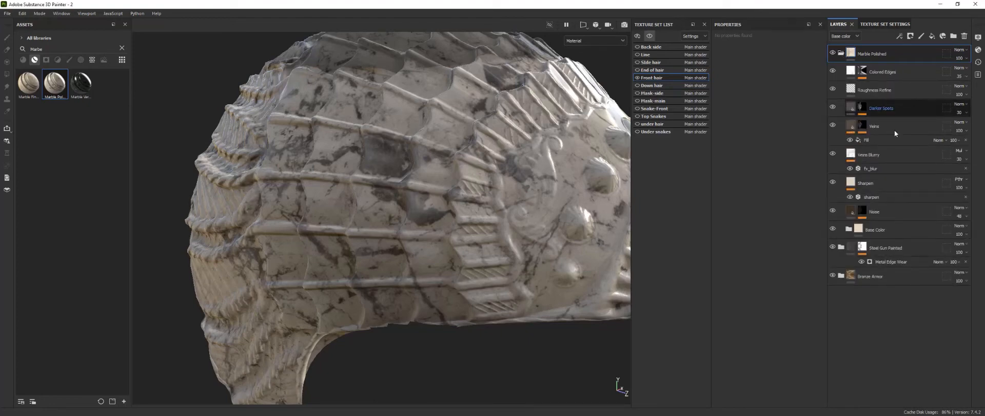
click(833, 107)
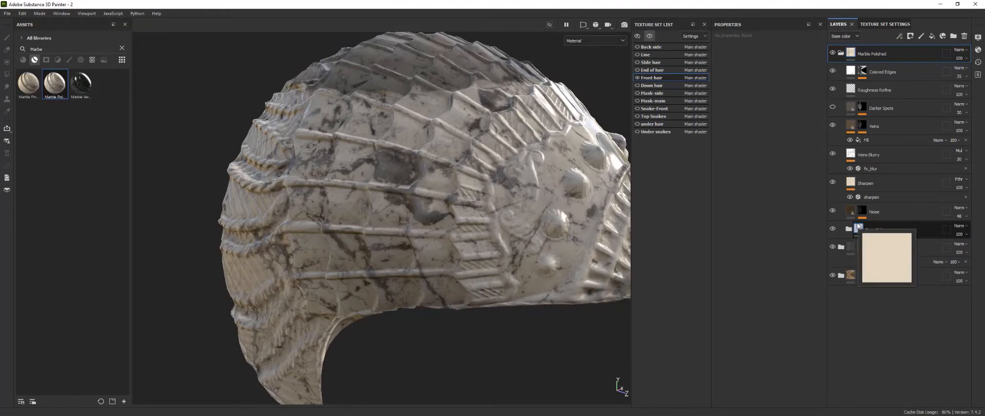
click(833, 210)
click(832, 210)
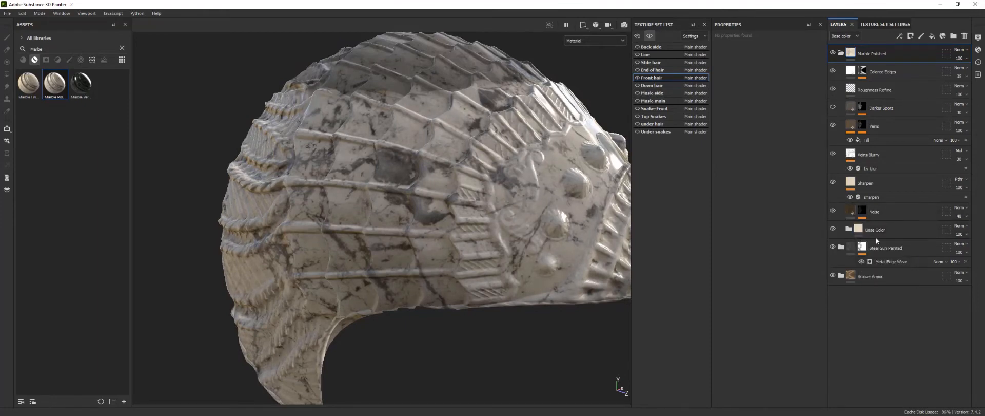
Set the base color of Color 01 in the marble's Base Color folder to the light blue swatch.
click(849, 229)
click(871, 265)
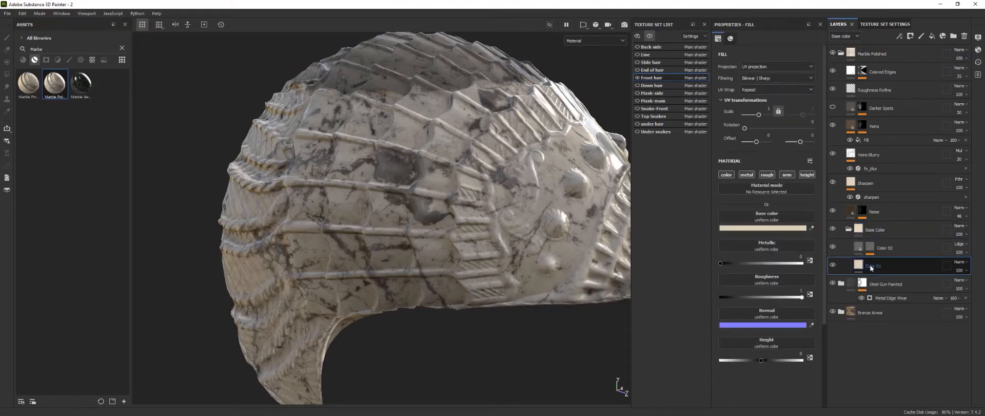
click(785, 228)
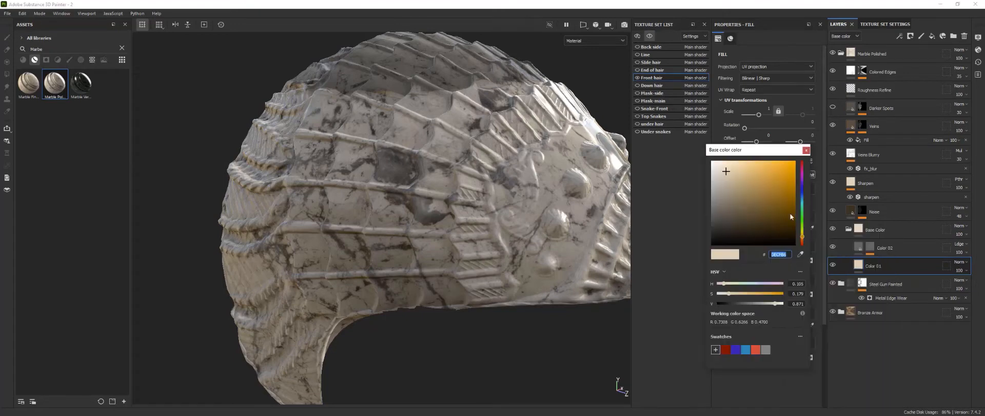
click(745, 349)
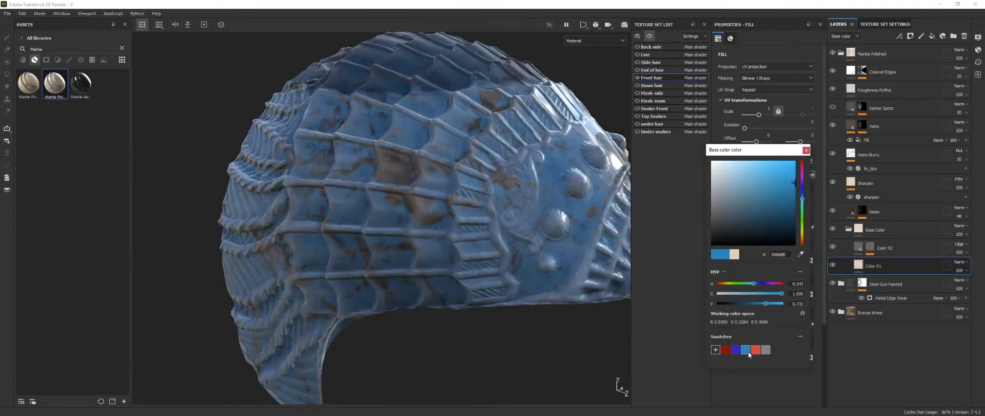
click(806, 150)
scroll(513, 249, down, 5)
alt+drag(496, 266, 463, 265)
scroll(463, 265, up, 6)
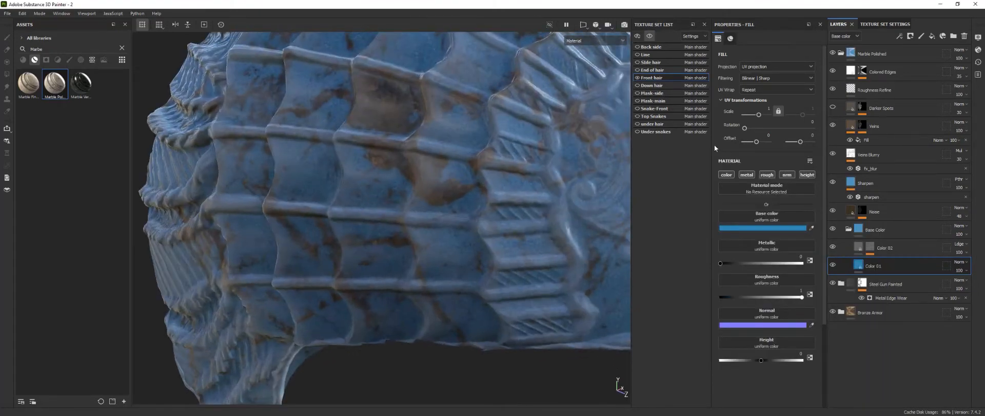
Collapse the Marble Polished folder and add a black mask with a paint effect to it.
click(841, 53)
click(910, 36)
click(881, 54)
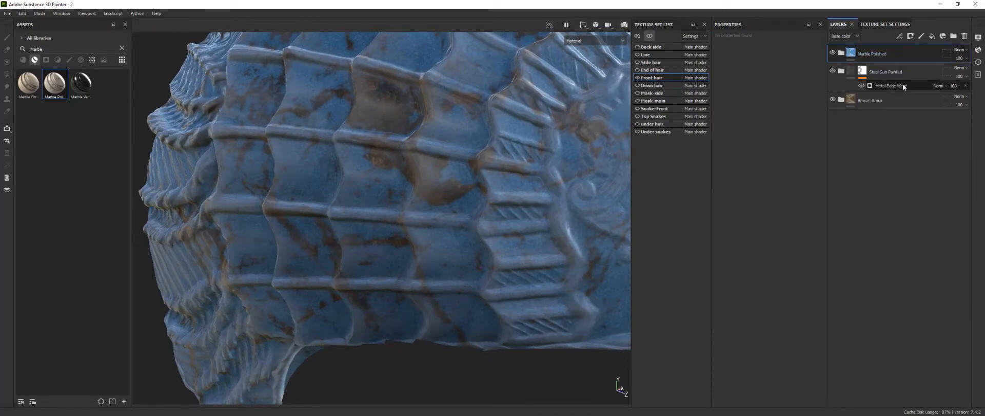
click(911, 37)
click(922, 56)
click(899, 37)
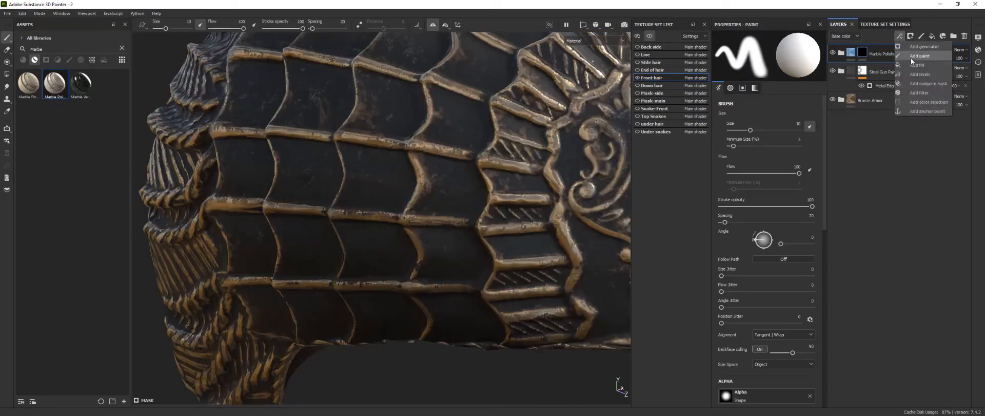
click(910, 57)
Reduce the brush size to about 2.69 and paint the blue marble into one row of side hair scales.
alt+drag(317, 221, 358, 191)
mouse_move(358, 189)
ctrl+right_down()
mouse_move(328, 189)
mouse_move(351, 190)
ctrl+right_up()
alt+middle_drag(365, 180, 436, 191)
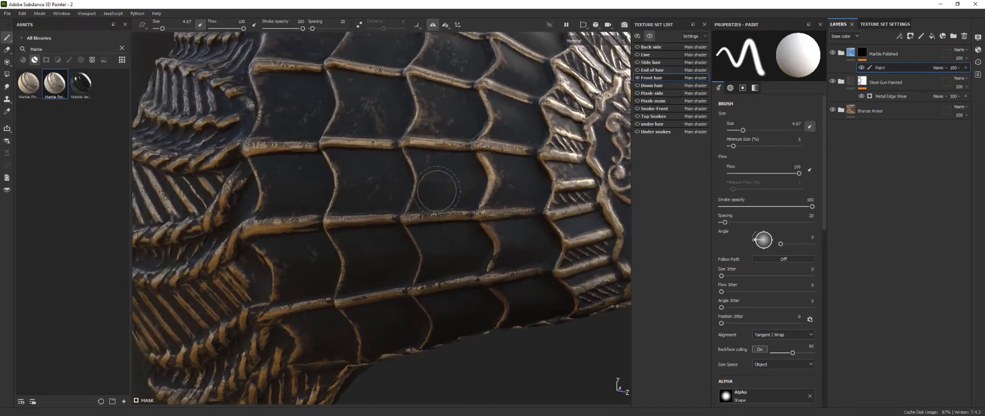
scroll(438, 192, up, 3)
mouse_move(331, 183)
mouse_down()
mouse_move(422, 181)
mouse_move(296, 183)
mouse_up()
ctrl+right_drag(307, 174, 295, 174)
mouse_move(307, 174)
mouse_down()
mouse_move(446, 147)
mouse_move(266, 151)
mouse_move(221, 205)
mouse_move(287, 203)
mouse_move(231, 221)
mouse_move(303, 201)
mouse_move(311, 210)
mouse_move(382, 207)
mouse_move(350, 203)
mouse_up()
mouse_move(488, 190)
mouse_down()
mouse_move(447, 210)
mouse_move(466, 152)
mouse_up()
mouse_move(480, 187)
mouse_down()
mouse_move(580, 193)
mouse_move(539, 175)
mouse_move(554, 146)
mouse_move(590, 182)
mouse_up()
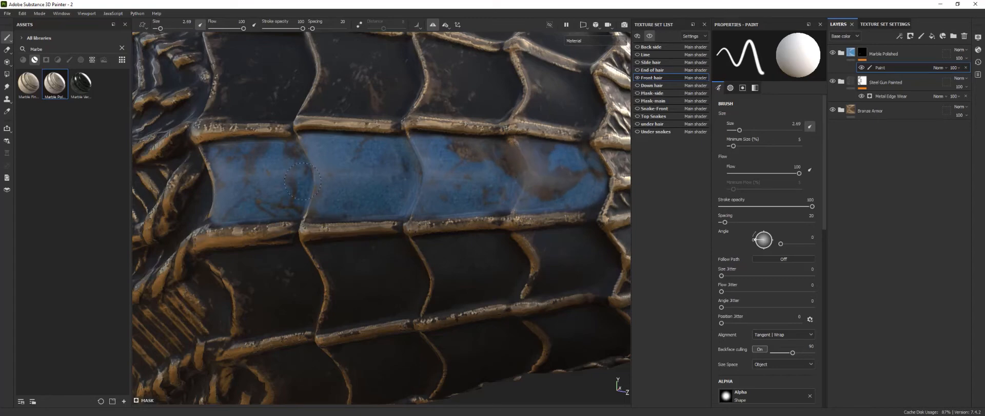
Paint the blue marble into the row of scales directly above the painted one.
alt+right_drag(384, 192, 318, 190)
alt+drag(328, 195, 359, 180)
alt+right_drag(360, 180, 385, 167)
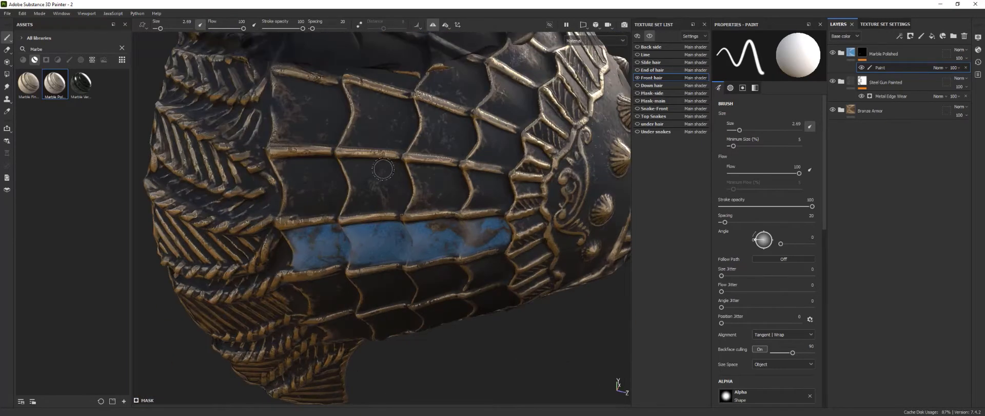
scroll(377, 173, up, 2)
mouse_move(267, 218)
mouse_down()
mouse_move(390, 211)
mouse_move(276, 187)
mouse_move(418, 163)
mouse_move(490, 170)
mouse_move(493, 205)
mouse_move(580, 202)
mouse_move(513, 175)
mouse_move(532, 196)
mouse_up()
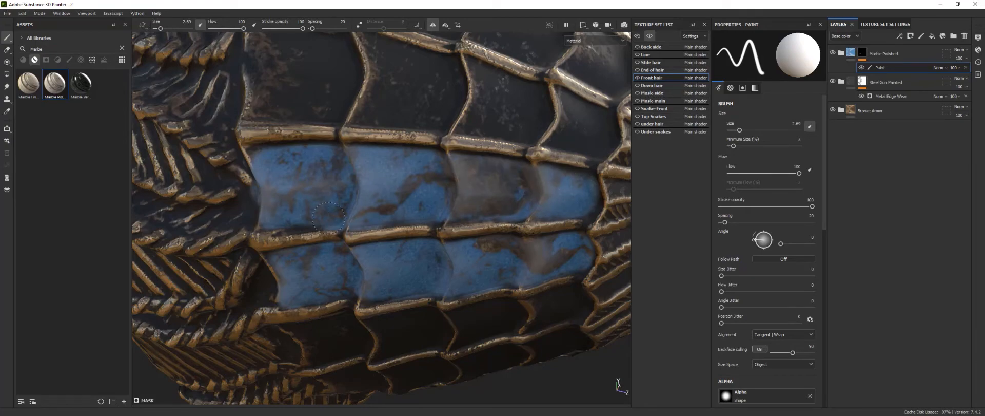
Paint the blue marble into the row of scales below the two painted rows, redoing the first stroke.
scroll(323, 195, down, 6)
alt+drag(324, 196, 298, 185)
scroll(300, 197, up, 6)
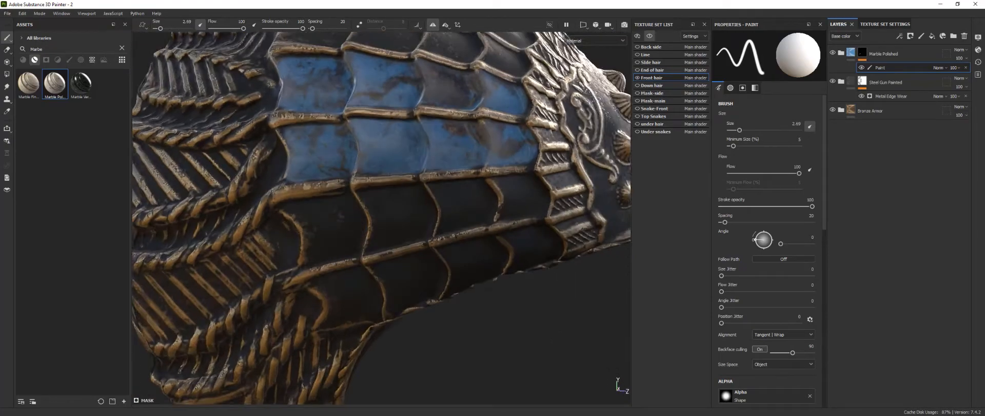
mouse_move(296, 211)
mouse_down()
mouse_move(338, 209)
mouse_move(303, 215)
mouse_move(308, 251)
mouse_move(379, 241)
mouse_move(370, 205)
mouse_move(353, 193)
mouse_up()
key(ctrl+z)
mouse_move(340, 222)
mouse_down()
mouse_move(448, 218)
mouse_move(513, 200)
mouse_up()
scroll(521, 196, up, 5)
scroll(520, 197, up, 3)
mouse_move(308, 185)
mouse_down()
mouse_move(534, 177)
mouse_move(611, 246)
mouse_move(275, 272)
mouse_move(329, 267)
mouse_up()
alt+middle_drag(308, 260, 428, 229)
drag(388, 157, 276, 170)
alt+middle_drag(276, 169, 439, 94)
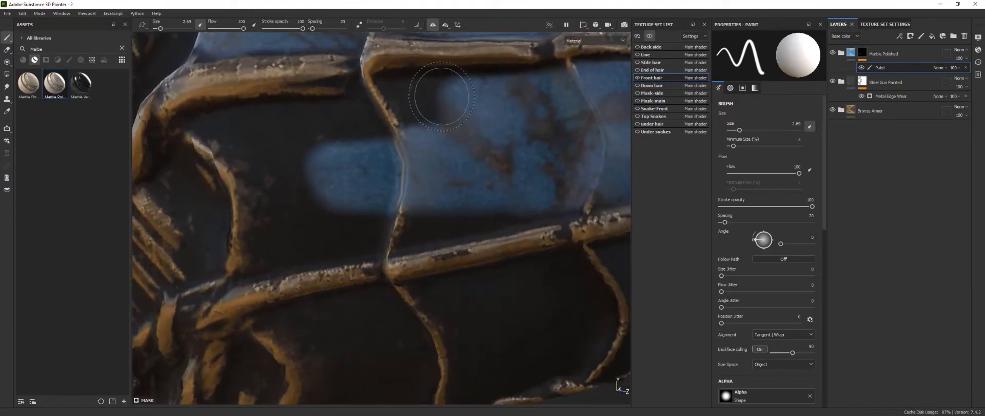
mouse_move(439, 95)
mouse_down()
mouse_move(395, 219)
mouse_move(319, 223)
mouse_move(287, 251)
mouse_move(287, 141)
mouse_move(242, 128)
mouse_move(258, 222)
mouse_up()
Paint the blue marble into the next row of scales above the three painted rows.
alt+right_drag(297, 215, 262, 133)
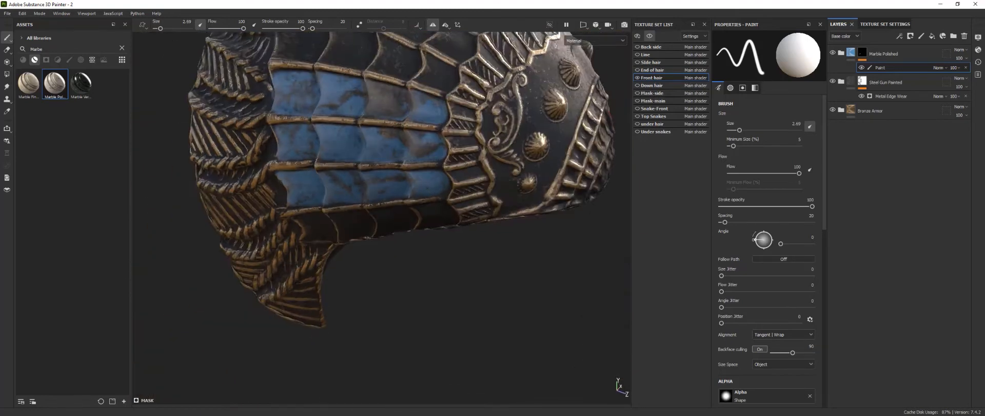
alt+middle_drag(262, 133, 269, 187)
mouse_move(270, 188)
alt+mouse_down()
mouse_move(308, 159)
mouse_move(471, 154)
mouse_move(317, 120)
alt+mouse_up()
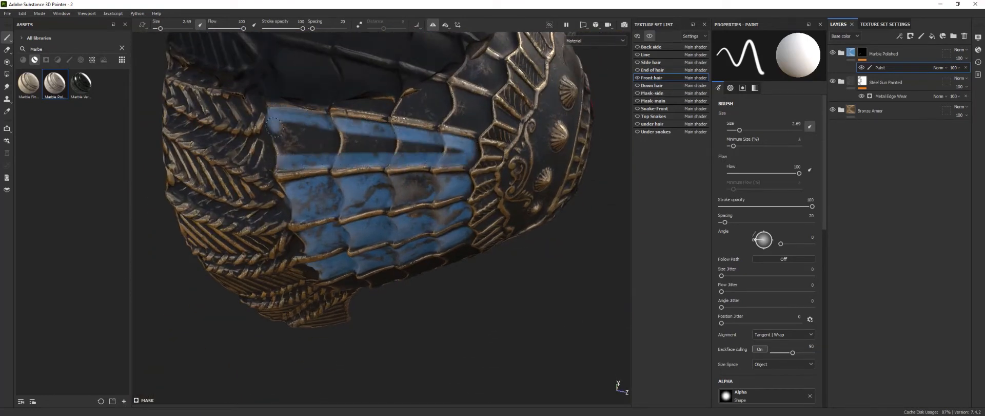
drag(288, 148, 440, 144)
alt+drag(440, 144, 428, 84)
alt+right_drag(429, 84, 480, 126)
Expand the Marble Polished folder, check its layers' visibility and set the UV scale of the Veins layer's fill to 6.
click(841, 54)
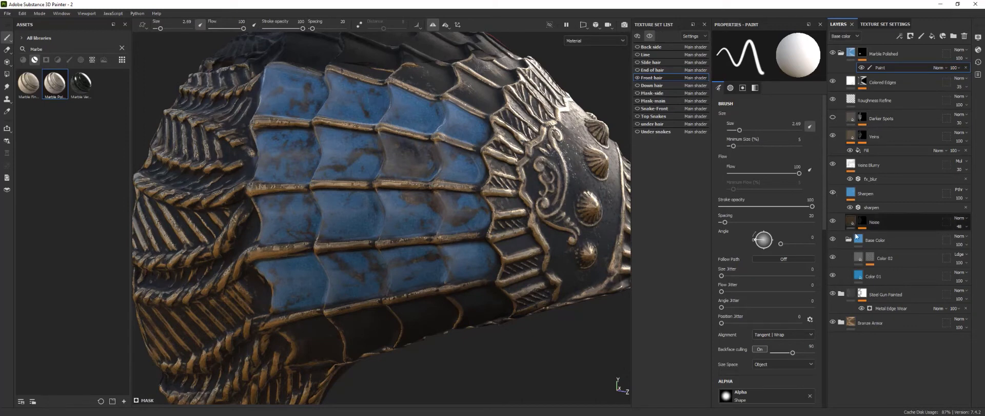
click(833, 239)
click(833, 239)
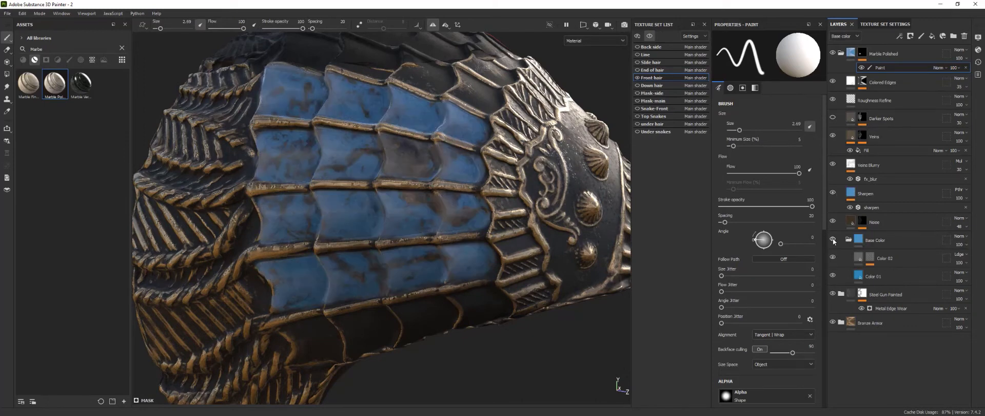
click(833, 136)
click(833, 136)
click(866, 151)
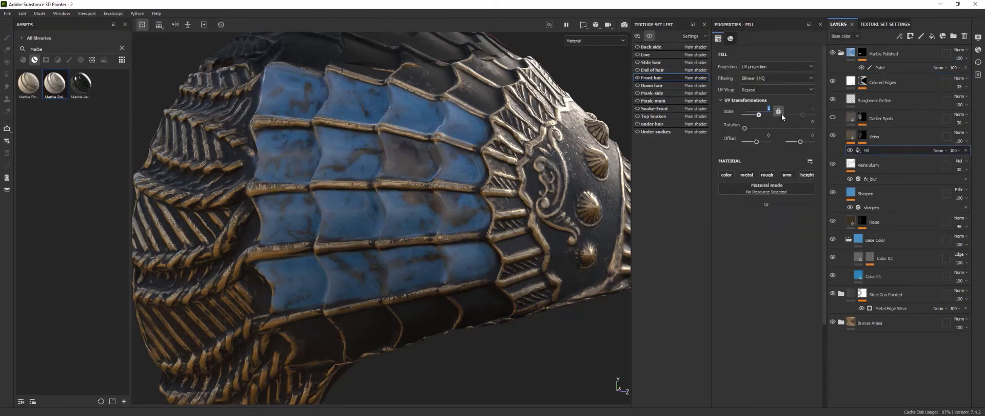
text(6)
click(873, 157)
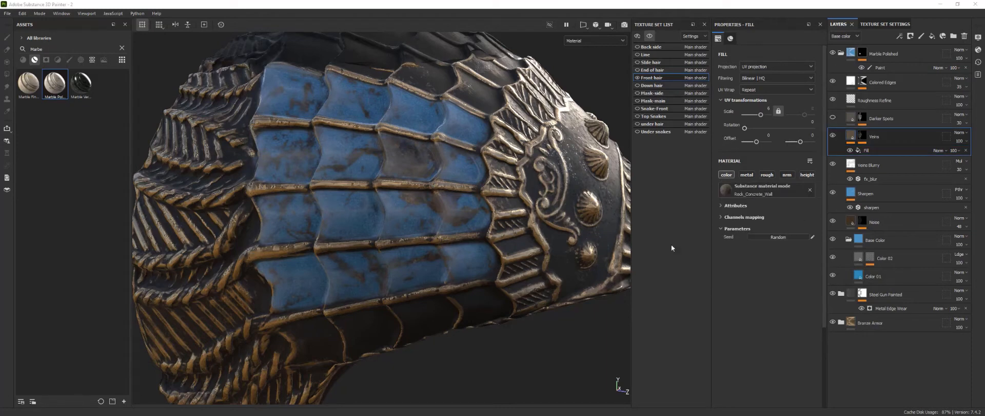
Set the UV scale of the grunge_marble_veins fill in the Veins layer's mask to 3.
click(863, 136)
click(879, 150)
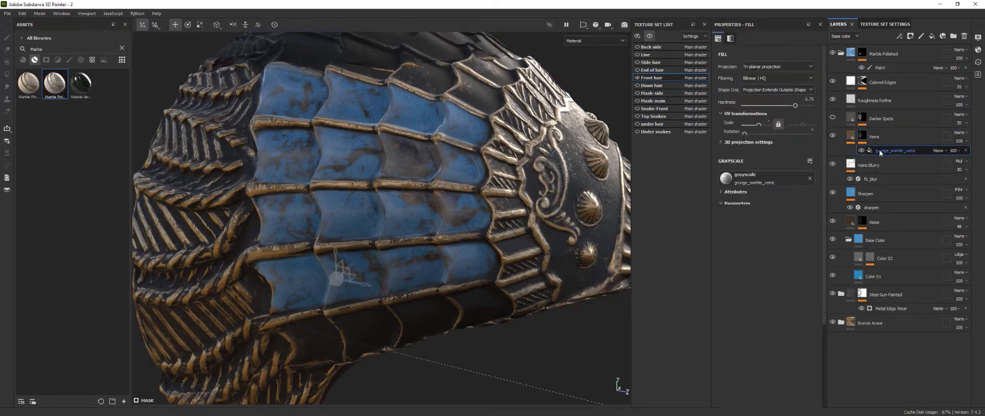
text(3)
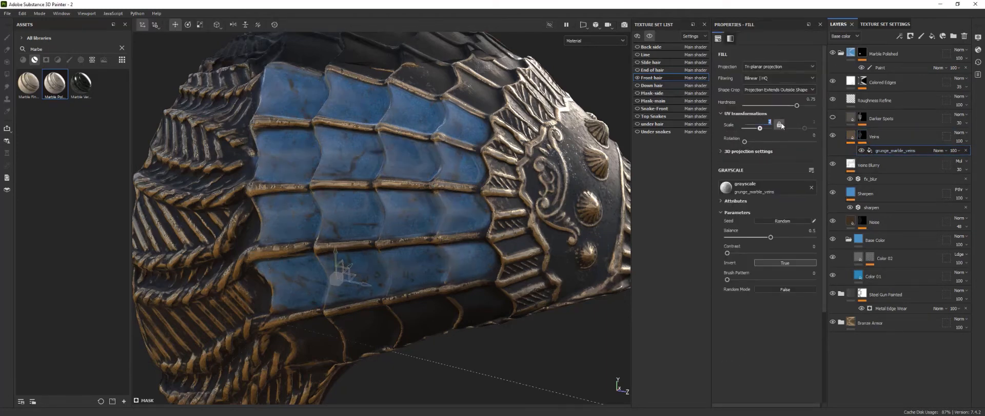
scroll(475, 177, down, 5)
alt+drag(474, 177, 503, 232)
scroll(409, 171, up, 6)
scroll(409, 171, down, 2)
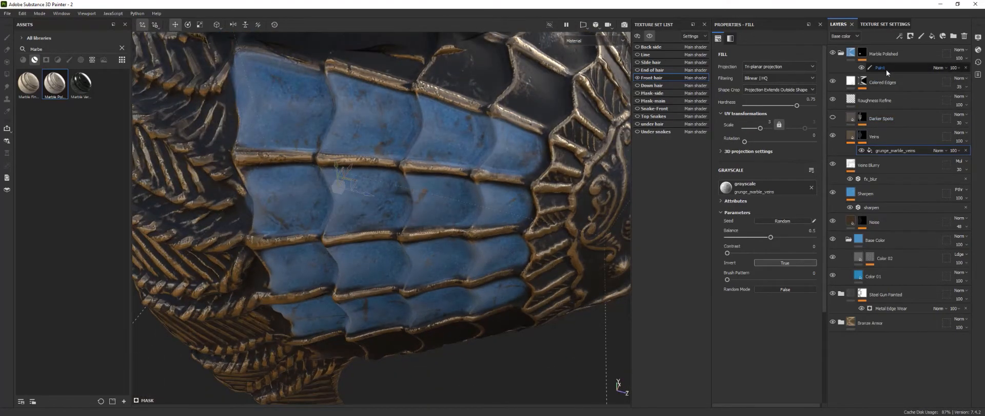
Paint the blue marble into the mask's next higher row of scales and the front scales just above the ribbed band.
click(885, 68)
alt+drag(454, 205, 417, 339)
mouse_move(354, 187)
mouse_down()
mouse_move(474, 177)
mouse_move(324, 185)
mouse_move(331, 225)
mouse_up()
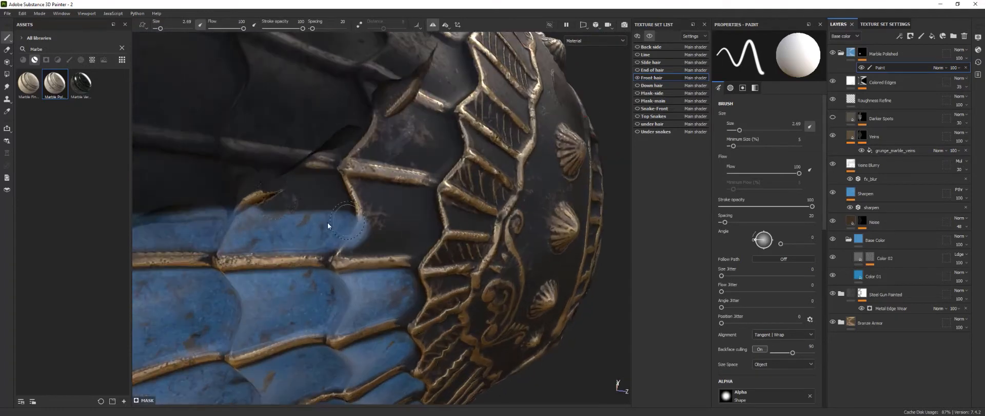
drag(329, 194, 416, 205)
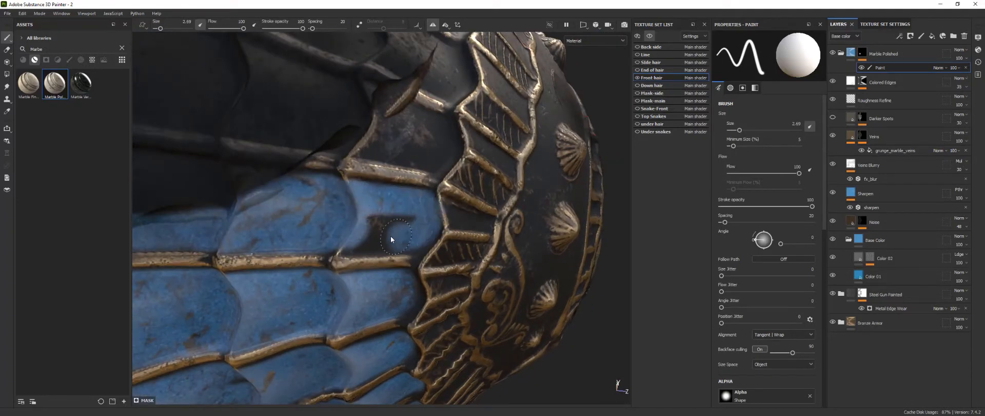
alt+drag(339, 238, 383, 204)
mouse_move(414, 183)
alt+mouse_down()
mouse_move(398, 227)
mouse_move(427, 213)
mouse_move(385, 226)
mouse_move(408, 243)
mouse_move(485, 228)
alt+mouse_up()
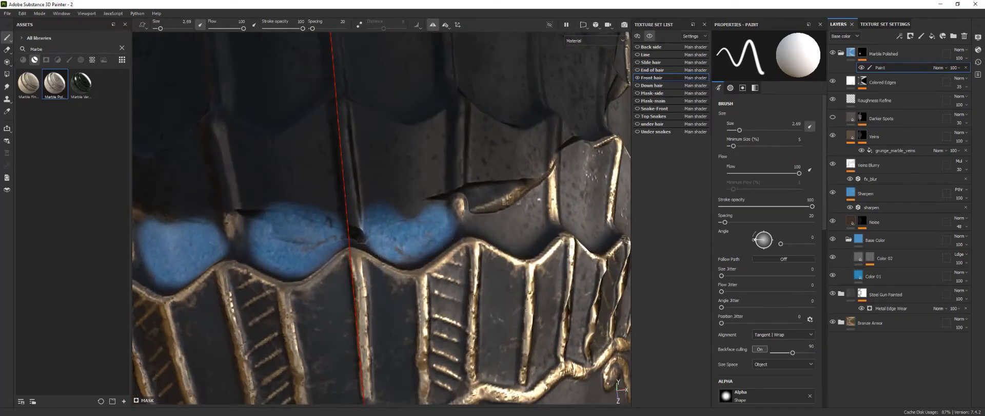
Continue painting the blue marble along the ribbed band, filling the next scales on the opposite half of the helmet.
alt+drag(487, 257, 444, 243)
scroll(471, 235, down, 4)
scroll(445, 243, up, 2)
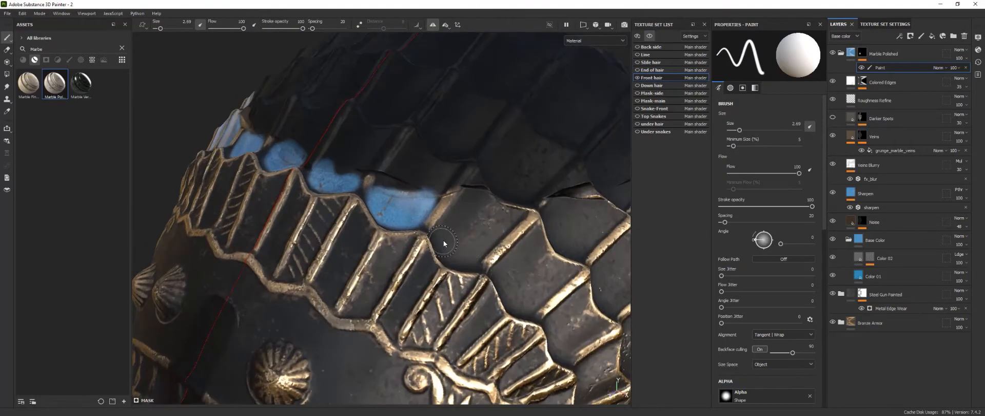
mouse_move(506, 217)
mouse_down()
mouse_move(485, 218)
mouse_move(397, 273)
mouse_up()
mouse_move(448, 251)
mouse_down()
mouse_move(464, 235)
mouse_move(437, 245)
mouse_move(415, 294)
mouse_move(538, 226)
mouse_move(501, 216)
mouse_up()
scroll(409, 250, down, 4)
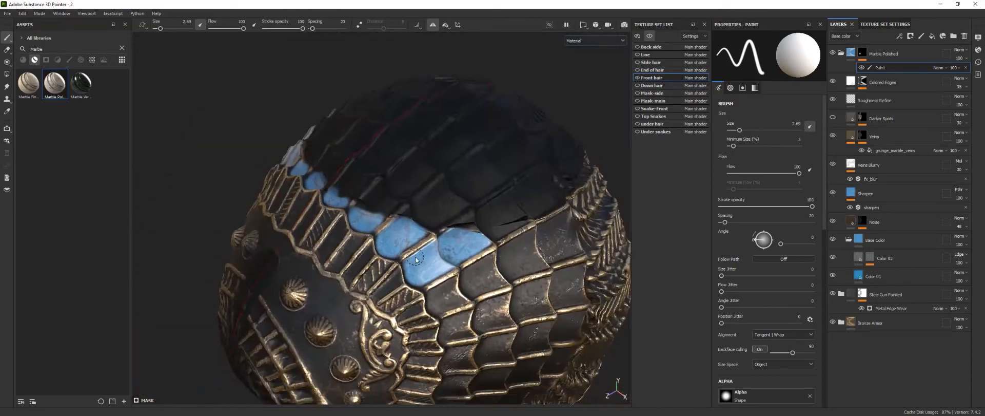
Paint the blue marble into the rest of the second scale row on this half, up to the braided hair.
scroll(369, 234, up, 4)
mouse_move(409, 249)
alt+mouse_down()
mouse_move(369, 234)
mouse_move(388, 249)
alt+mouse_up()
mouse_move(327, 251)
mouse_down()
mouse_move(355, 247)
mouse_move(328, 274)
mouse_move(397, 267)
mouse_move(467, 227)
mouse_move(471, 211)
mouse_move(513, 241)
mouse_move(556, 212)
mouse_move(479, 207)
mouse_up()
alt+drag(479, 207, 444, 216)
alt+middle_drag(444, 217, 329, 226)
scroll(329, 226, up, 3)
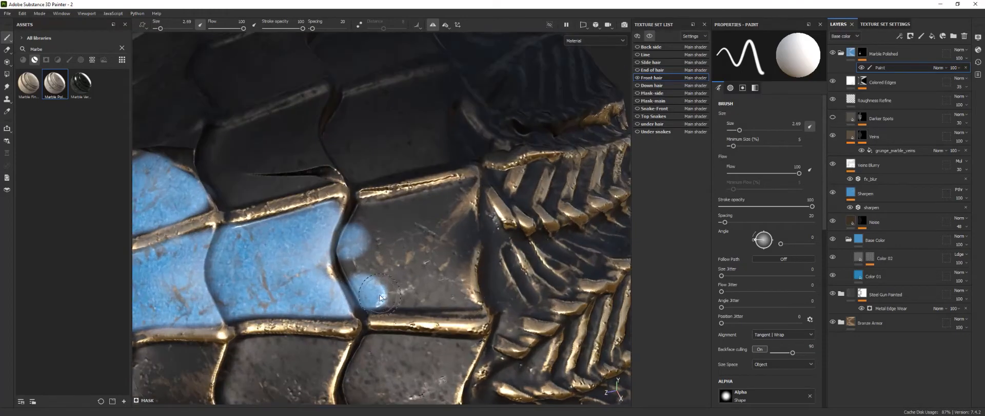
mouse_move(359, 293)
mouse_down()
mouse_move(462, 280)
mouse_move(386, 225)
mouse_move(433, 199)
mouse_move(401, 279)
mouse_move(386, 240)
mouse_up()
Paint the blue marble into the third and fourth scale rows from the ribbed band back to the braided hair.
alt+right_drag(386, 240, 251, 309)
alt+middle_drag(251, 310, 345, 294)
scroll(346, 288, up, 4)
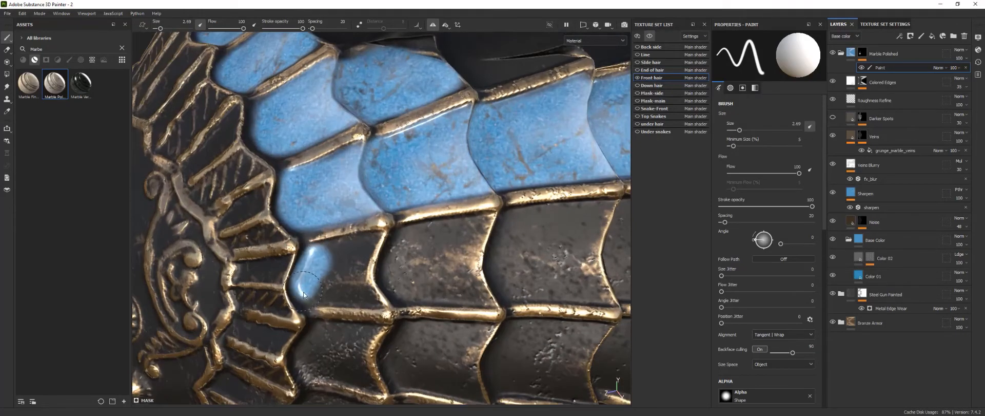
mouse_move(304, 291)
mouse_down()
mouse_move(472, 286)
mouse_move(342, 266)
mouse_move(600, 218)
mouse_move(579, 239)
mouse_move(591, 235)
mouse_up()
alt+middle_drag(591, 235, 260, 243)
mouse_move(287, 226)
mouse_down()
mouse_move(315, 223)
mouse_move(372, 294)
mouse_move(387, 225)
mouse_move(313, 241)
mouse_move(369, 241)
mouse_up()
scroll(326, 280, down, 4)
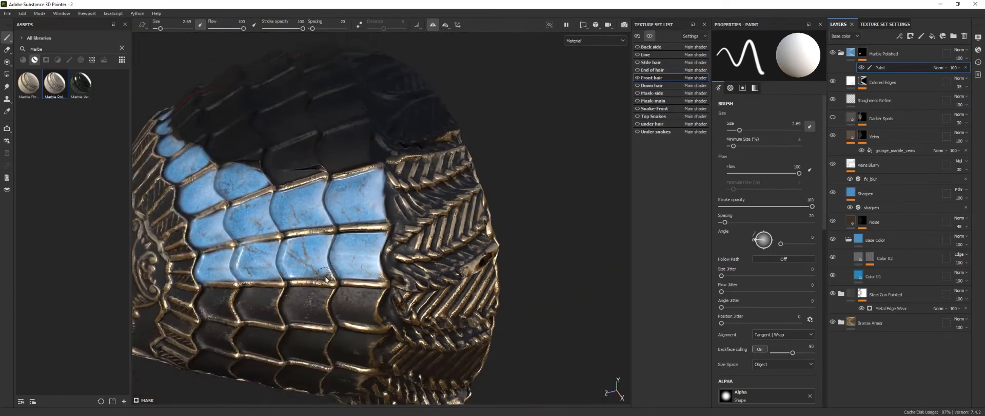
scroll(326, 279, up, 5)
mouse_move(324, 284)
mouse_down()
mouse_move(308, 293)
mouse_move(277, 257)
mouse_move(339, 283)
mouse_move(570, 290)
mouse_move(401, 254)
mouse_move(519, 246)
mouse_move(328, 241)
mouse_move(506, 251)
mouse_up()
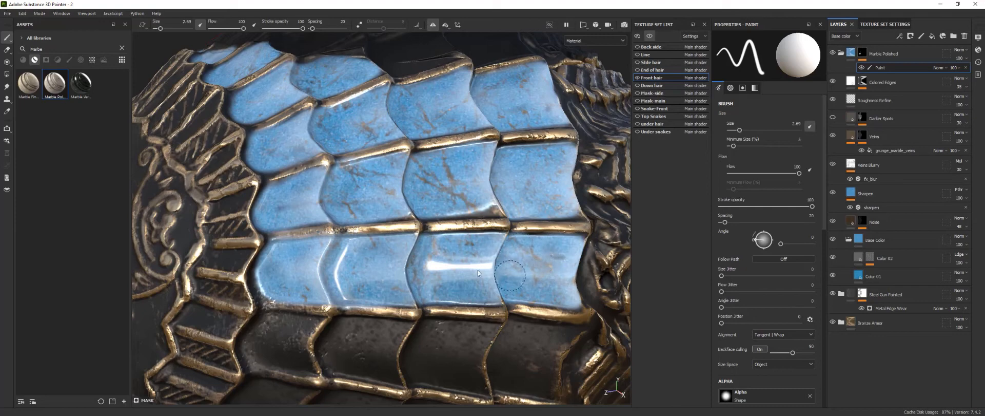
Paint the blue marble into the two lowest rows of scales on this half of the helmet.
scroll(478, 273, down, 5)
alt+drag(451, 287, 436, 231)
scroll(380, 257, up, 4)
mouse_move(350, 276)
mouse_down()
mouse_move(390, 278)
mouse_move(366, 244)
mouse_move(426, 249)
mouse_move(480, 292)
mouse_move(441, 279)
mouse_move(507, 258)
mouse_move(371, 247)
mouse_move(323, 267)
mouse_move(459, 295)
mouse_move(398, 300)
mouse_move(355, 247)
mouse_move(439, 270)
mouse_up()
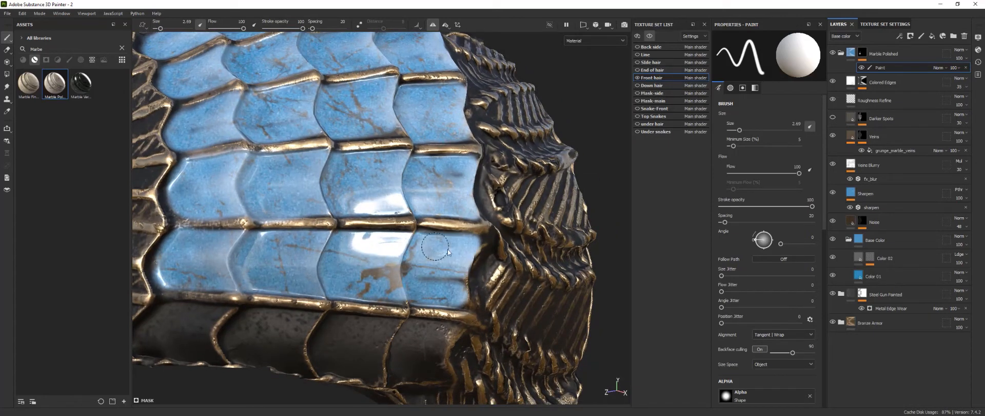
alt+drag(365, 286, 397, 271)
mouse_move(217, 320)
mouse_down()
mouse_move(239, 289)
mouse_move(441, 301)
mouse_move(505, 318)
mouse_move(433, 357)
mouse_move(445, 330)
mouse_move(280, 323)
mouse_move(464, 313)
mouse_move(331, 308)
mouse_up()
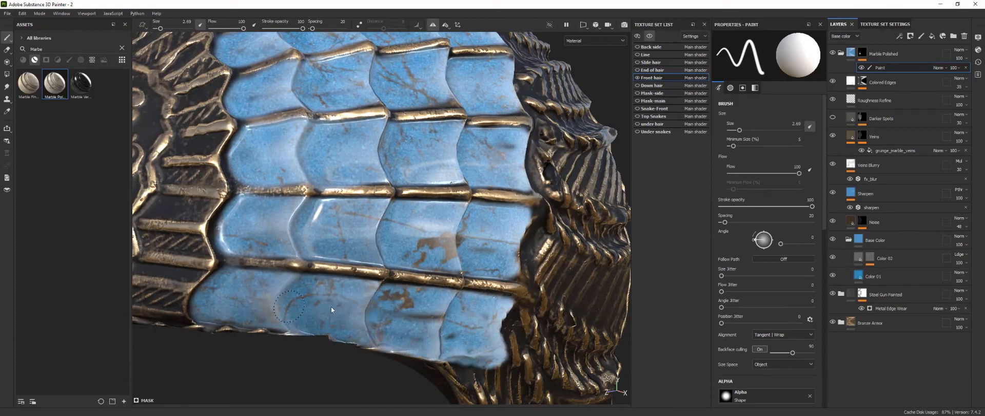
Paint the blue marble into the unpainted bottom row of scales on the first half of the helmet.
scroll(401, 329, down, 8)
alt+drag(388, 343, 297, 319)
alt+middle_drag(231, 369, 295, 330)
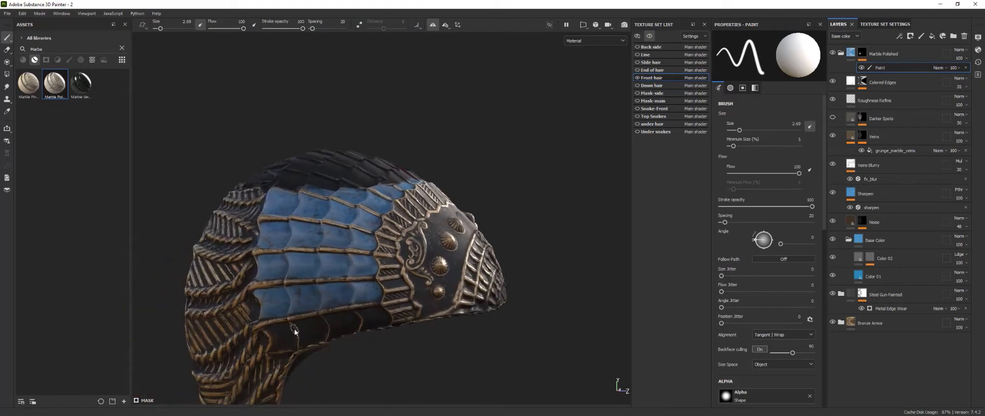
scroll(289, 358, up, 2)
scroll(277, 359, up, 3)
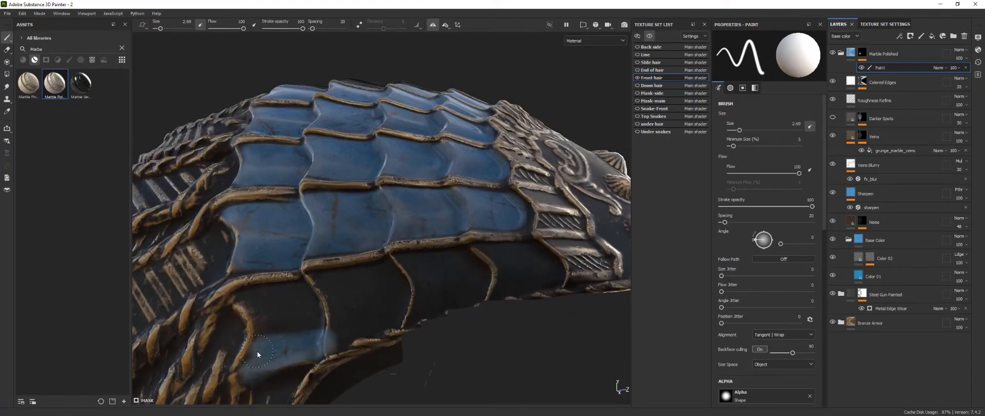
mouse_move(322, 312)
mouse_down()
mouse_move(407, 310)
mouse_move(399, 278)
mouse_move(409, 265)
mouse_up()
mouse_move(535, 246)
mouse_down()
mouse_move(414, 309)
mouse_move(466, 269)
mouse_move(423, 272)
mouse_up()
alt+drag(382, 288, 354, 331)
Switch to the eraser and examine the marble scales from the side and front of the helmet.
key(2)
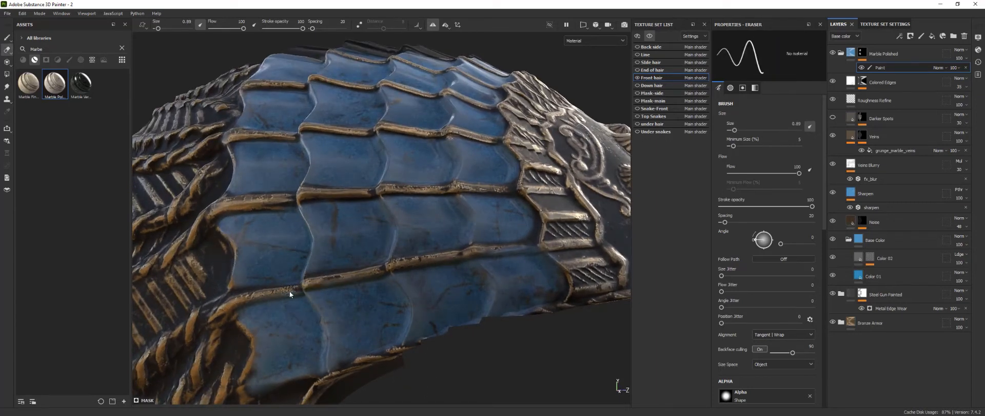
alt+drag(544, 253, 442, 230)
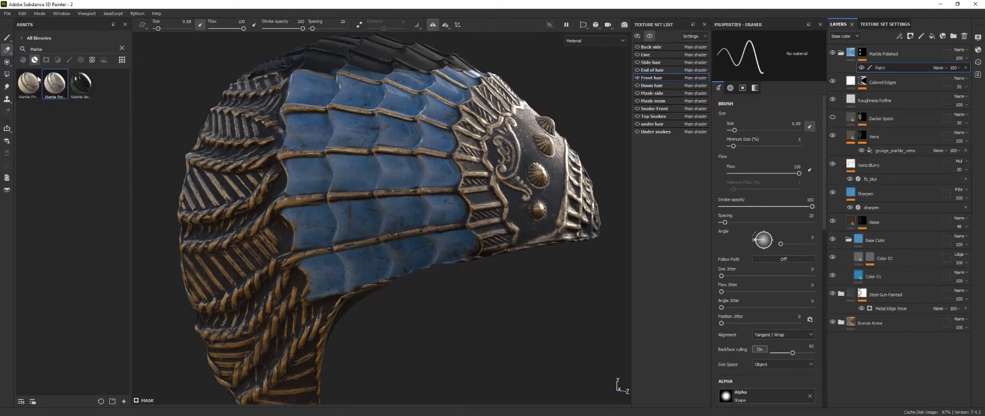
alt+right_drag(445, 265, 308, 234)
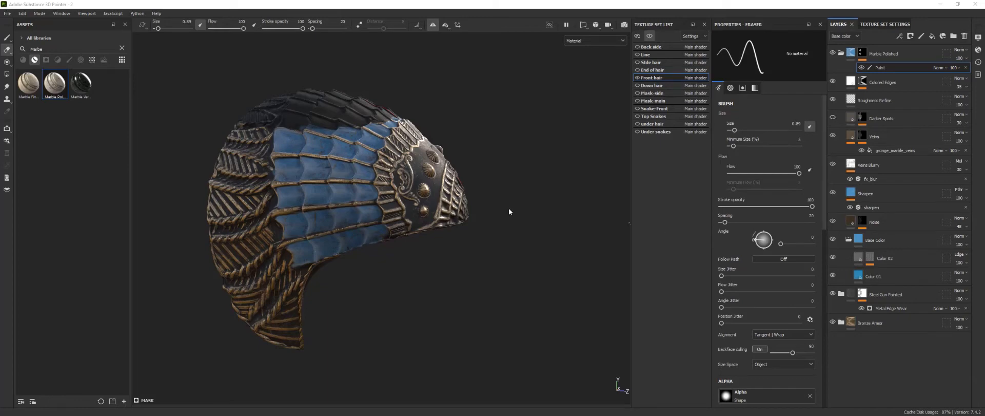
scroll(509, 212, down, 1)
scroll(340, 225, up, 4)
scroll(258, 207, down, 2)
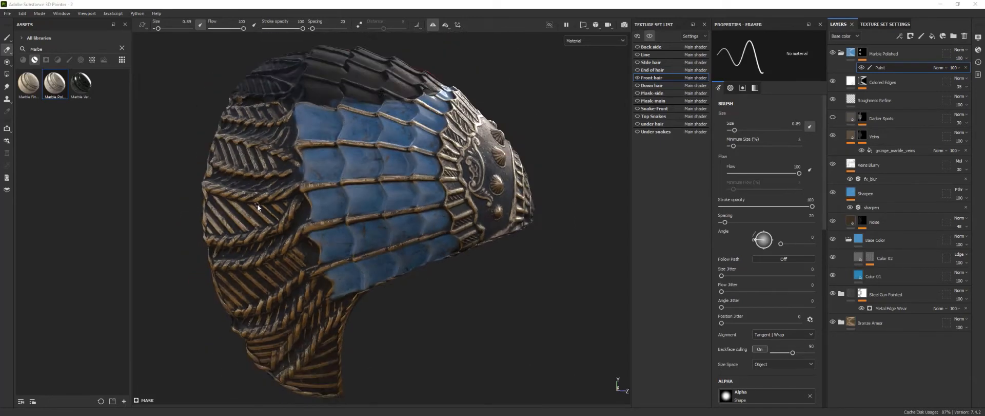
alt+drag(371, 219, 476, 185)
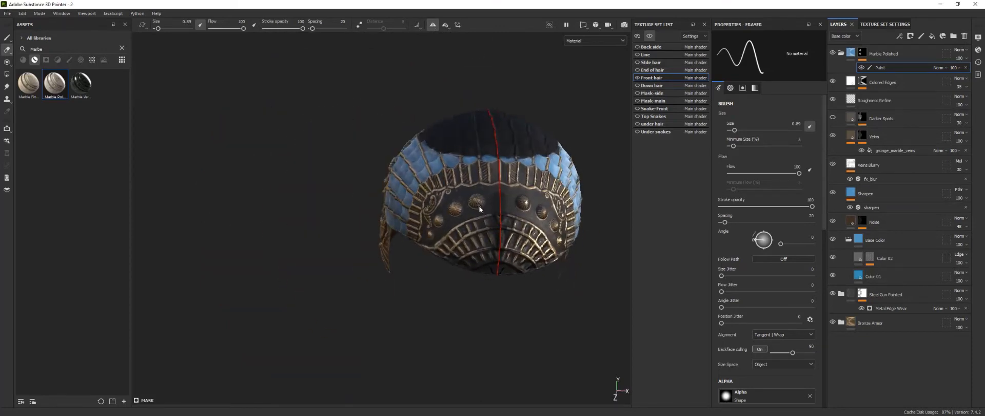
scroll(479, 206, down, 2)
alt+drag(484, 229, 513, 290)
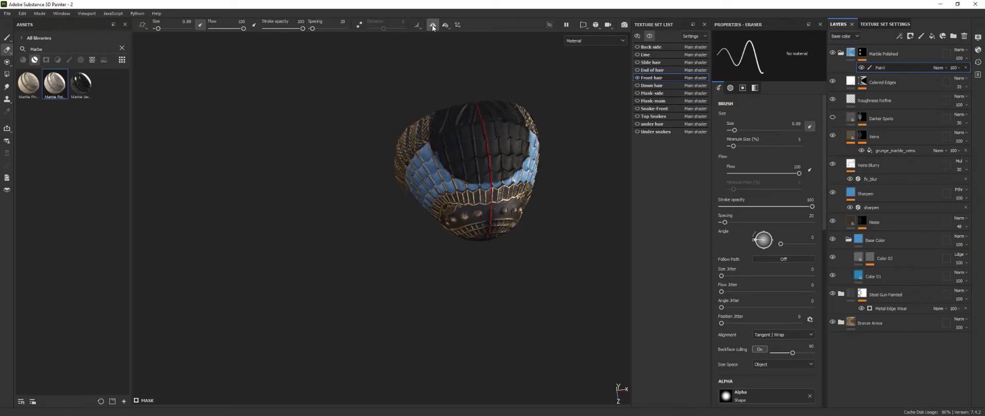
alt+drag(464, 241, 448, 54)
Check the symmetry settings, switch back to the paint brush, and try a mirrored stroke on the front plate before undoing it.
click(446, 26)
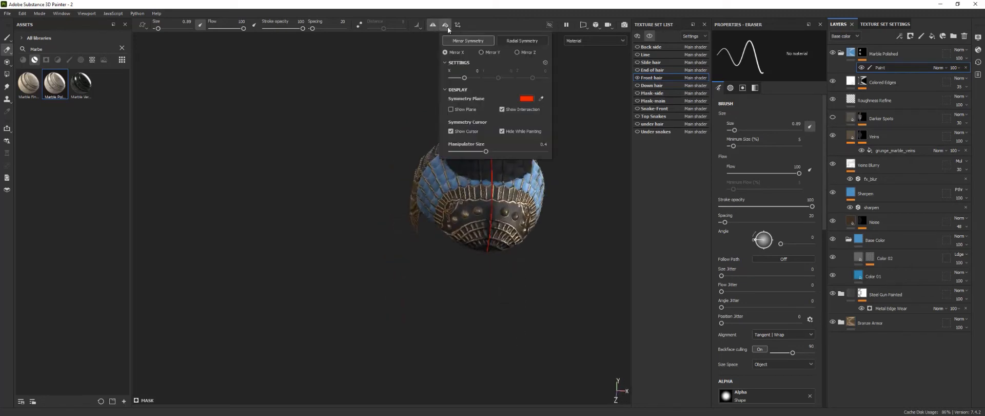
click(516, 243)
alt+drag(414, 249, 531, 247)
scroll(531, 248, up, 3)
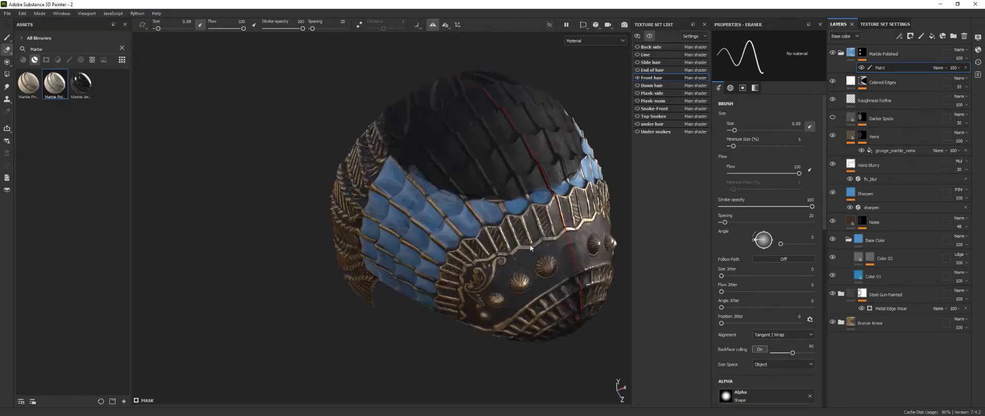
click(7, 38)
drag(499, 280, 514, 286)
mouse_move(515, 286)
alt+mouse_down()
mouse_move(354, 261)
mouse_move(339, 251)
alt+mouse_up()
key(ctrl+z)
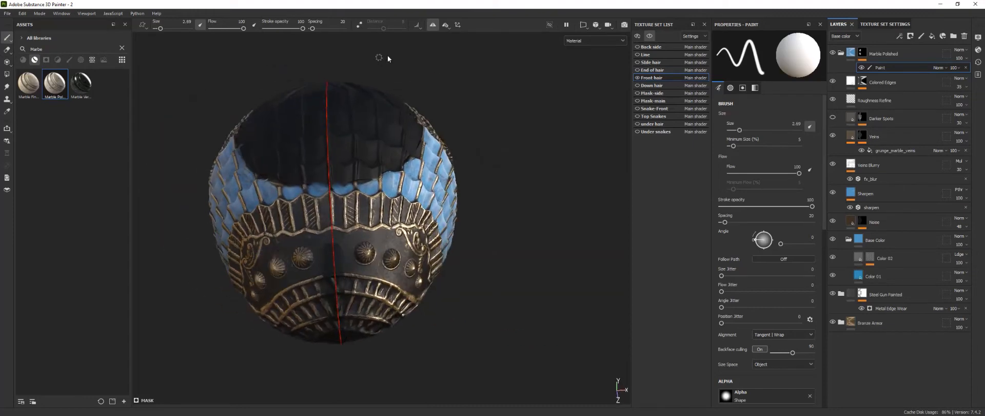
Compare the mirror and radial symmetry options, return to Mirror Symmetry on X, and test a stroke before undoing it.
click(445, 26)
click(524, 52)
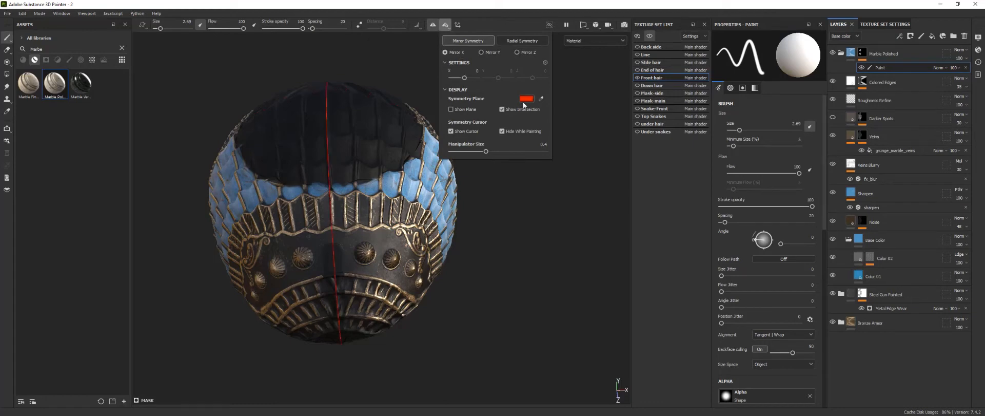
click(475, 109)
click(475, 110)
click(519, 41)
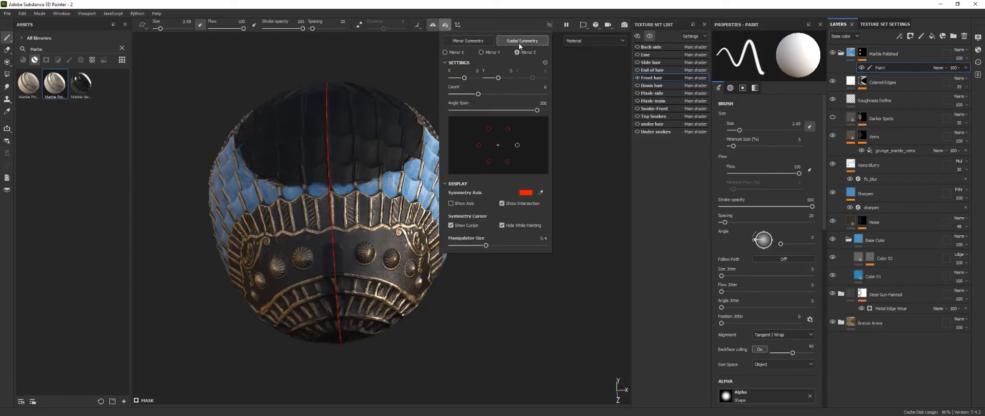
click(467, 40)
click(604, 111)
alt+drag(464, 249, 532, 253)
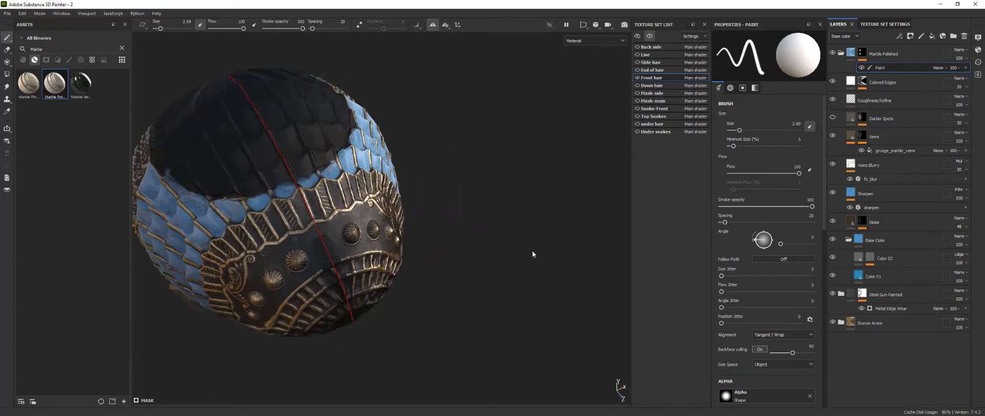
mouse_move(314, 257)
mouse_down()
mouse_move(357, 246)
mouse_move(336, 263)
mouse_move(395, 272)
mouse_move(457, 256)
mouse_up()
key(ctrl+z)
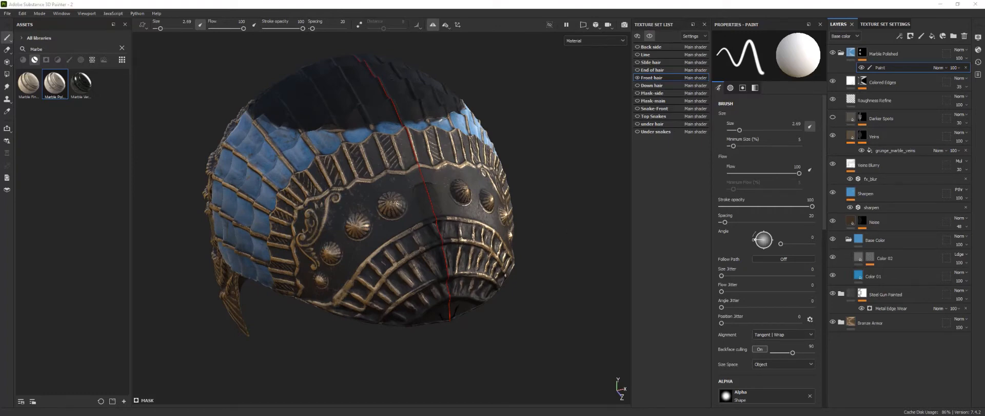
Paint the blue marble into the uppermost open groove between the bronze braids beside the scales.
alt+drag(544, 299, 556, 329)
scroll(519, 290, up, 3)
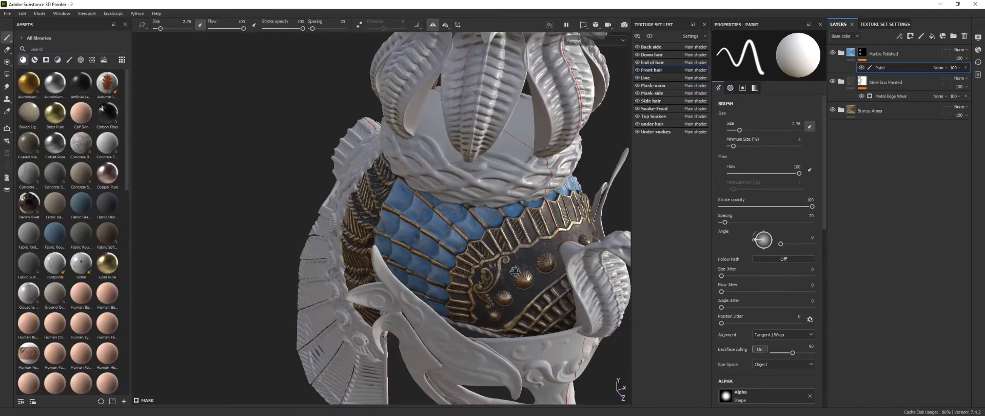
mouse_move(514, 270)
alt+mouse_down()
mouse_move(391, 269)
mouse_move(404, 281)
alt+mouse_up()
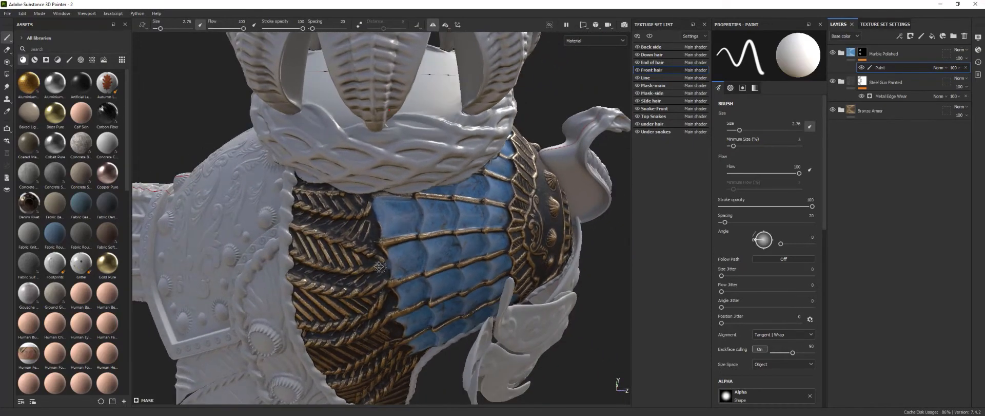
alt+right_drag(379, 275, 296, 238)
drag(292, 234, 355, 254)
mouse_move(294, 231)
mouse_down()
mouse_move(440, 264)
mouse_move(410, 245)
mouse_move(350, 241)
mouse_up()
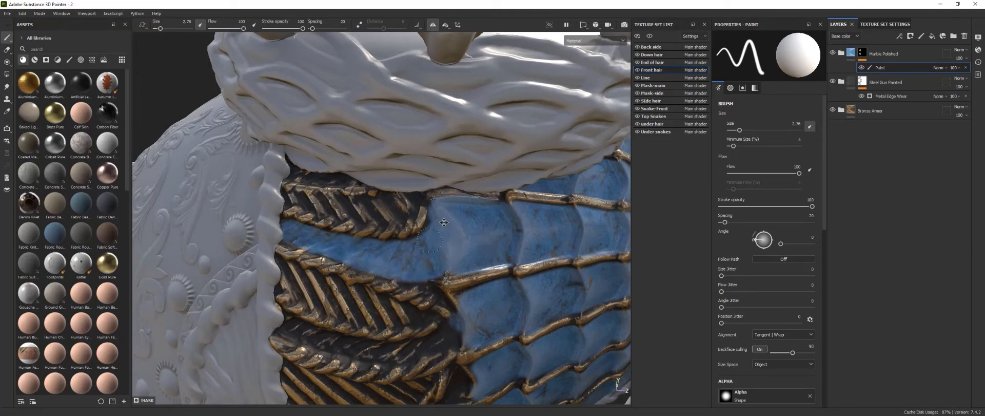
Paint the blue marble into the next groove down, between the second and third bronze braid bands.
alt+right_drag(444, 222, 446, 290)
alt+right_drag(446, 325, 238, 316)
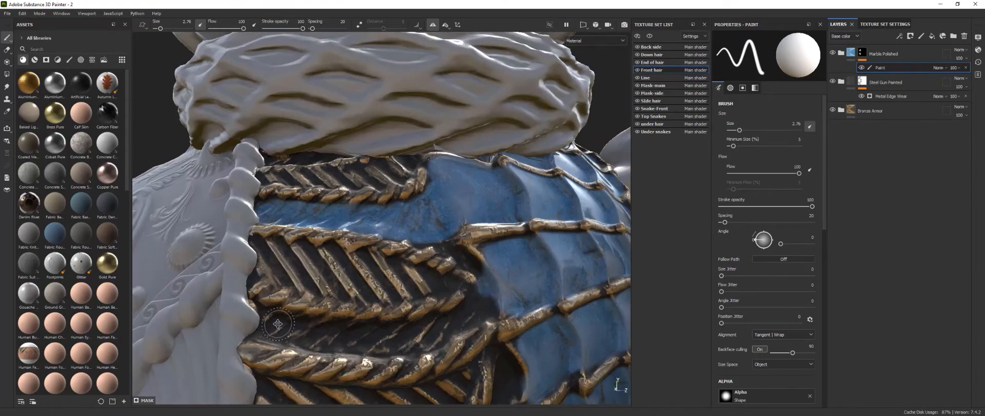
drag(265, 322, 444, 330)
Paint the blue marble into the two lower grooves that run down between the bronze braids below the scales.
mouse_move(468, 312)
alt+mouse_down()
mouse_move(497, 177)
mouse_move(511, 165)
mouse_move(508, 213)
mouse_move(426, 266)
mouse_move(288, 292)
mouse_move(315, 293)
mouse_move(494, 236)
mouse_move(431, 224)
alt+mouse_up()
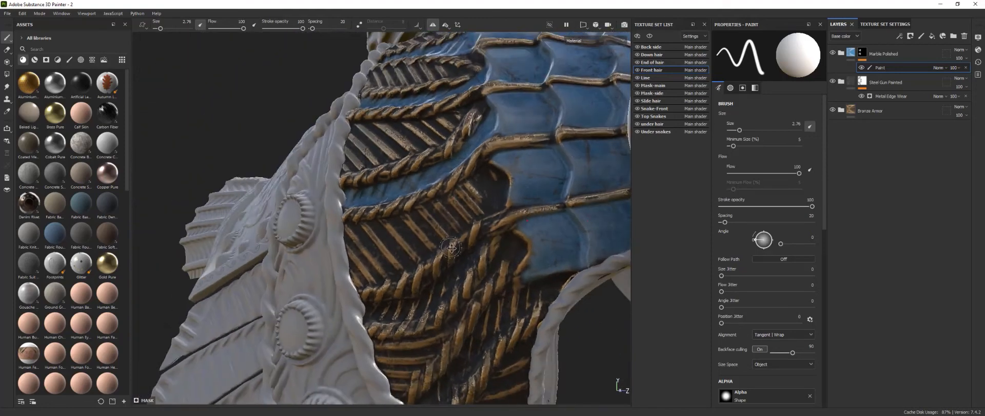
mouse_move(483, 248)
mouse_down()
mouse_move(428, 294)
mouse_move(372, 313)
mouse_move(411, 306)
mouse_move(445, 282)
mouse_up()
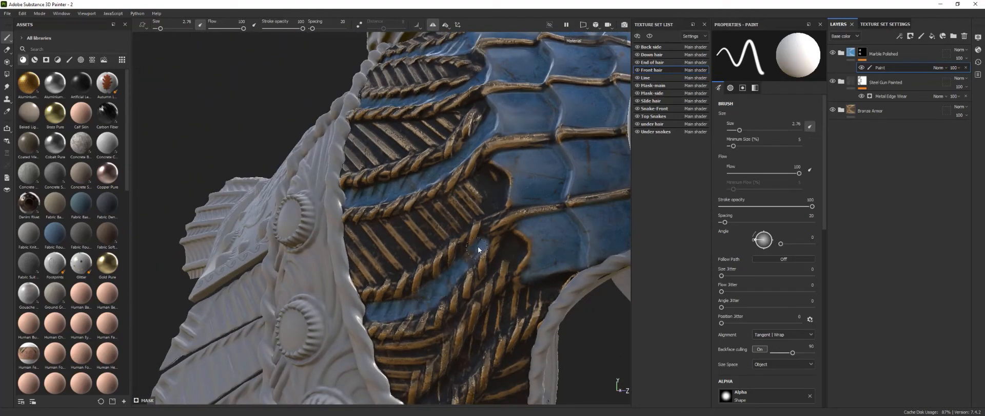
alt+drag(486, 238, 481, 186)
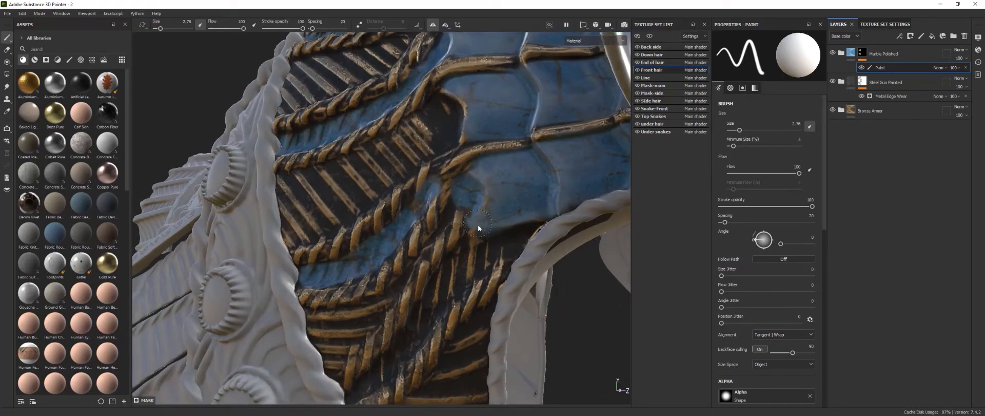
mouse_move(479, 227)
mouse_down()
mouse_move(370, 382)
mouse_move(462, 259)
mouse_move(470, 262)
mouse_up()
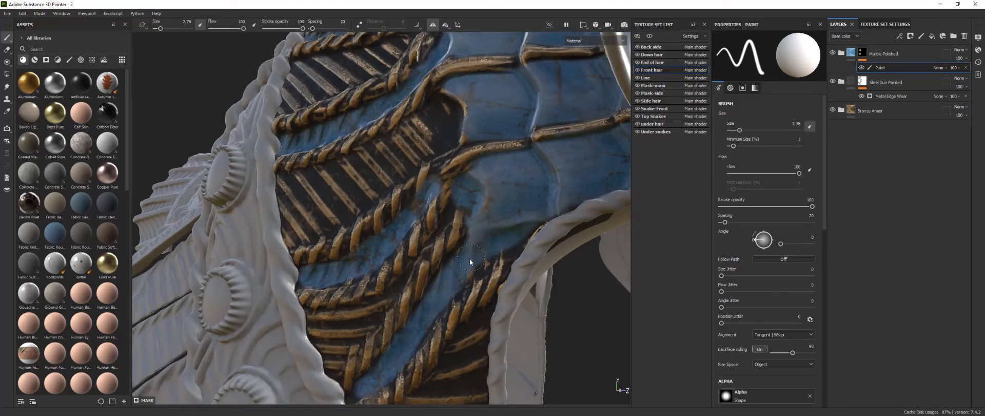
alt+drag(470, 205, 371, 313)
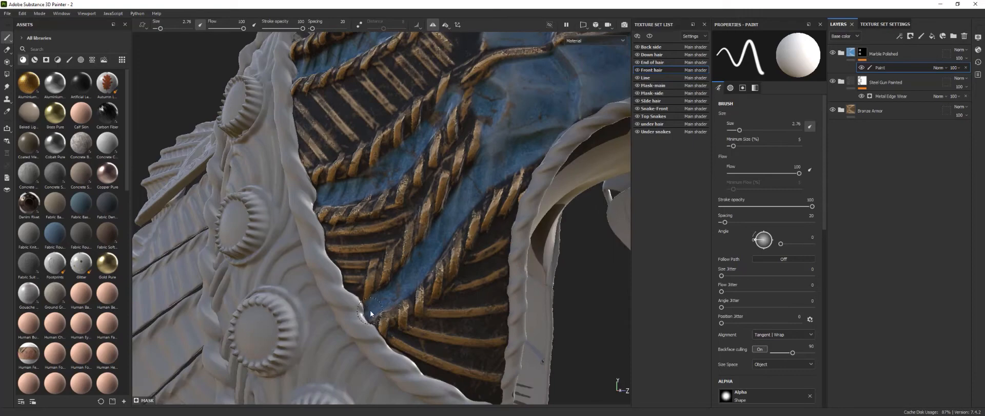
Reduce the brush size to 1.7 and paint the blue marble into the two lowest smooth panels of the bronze-ribbed border.
mouse_move(477, 154)
alt+mouse_down()
mouse_move(470, 208)
mouse_move(475, 201)
mouse_move(433, 247)
alt+mouse_up()
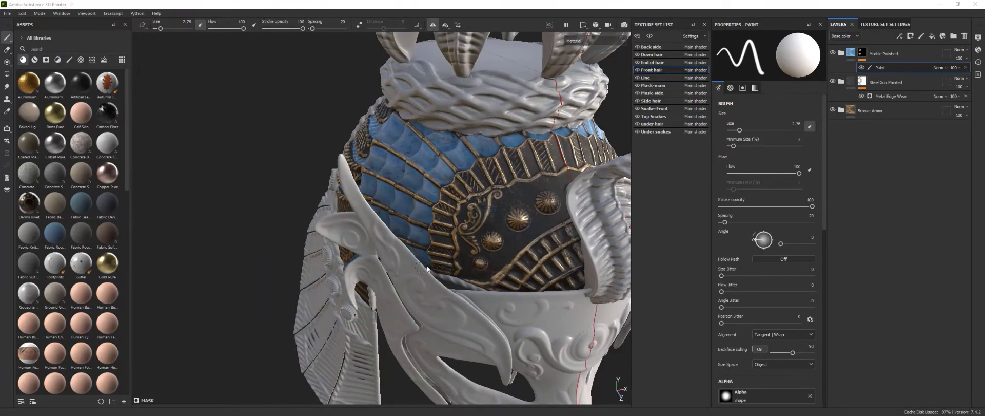
alt+right_drag(428, 269, 476, 248)
alt+drag(476, 248, 461, 256)
ctrl+right_drag(468, 255, 459, 255)
drag(424, 254, 497, 252)
alt+middle_drag(497, 252, 507, 298)
mouse_move(429, 231)
mouse_down()
mouse_move(495, 225)
mouse_move(426, 223)
mouse_up()
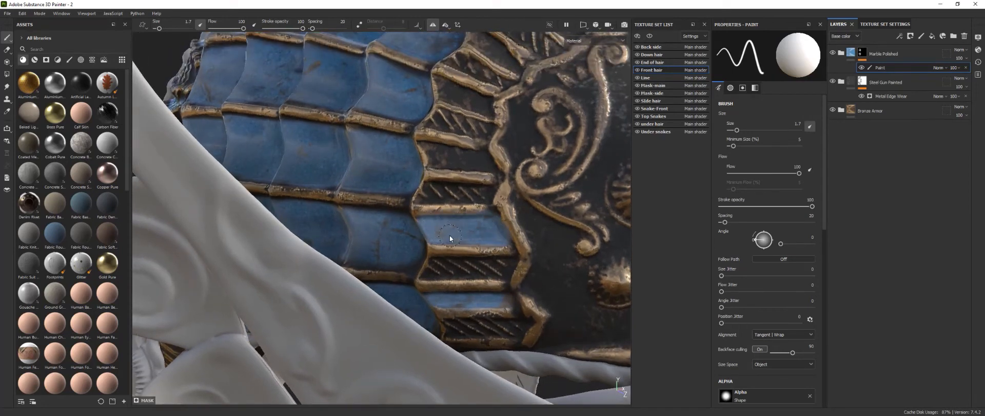
Paint the blue marble into the third smooth panel up, between the hatched sections of the ribbed border.
alt+drag(442, 151, 377, 148)
alt+right_drag(377, 148, 440, 161)
mouse_move(440, 162)
mouse_down()
mouse_move(466, 172)
mouse_move(427, 184)
mouse_up()
alt+right_drag(427, 185, 435, 202)
drag(423, 209, 435, 210)
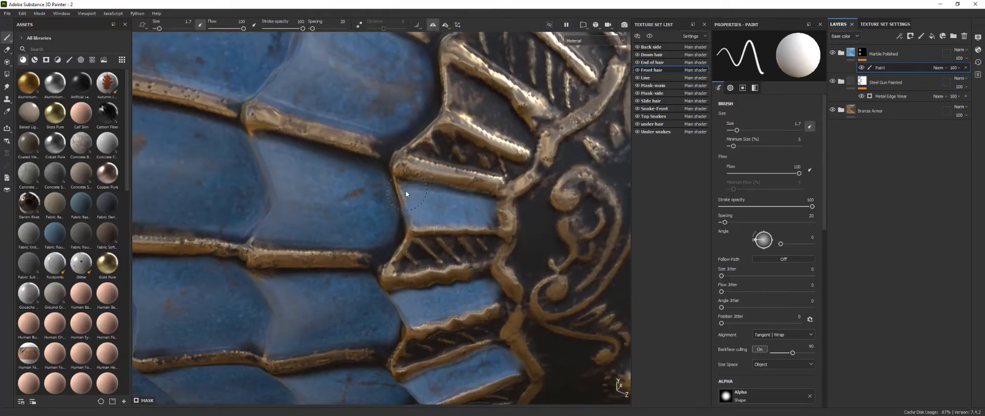
Reduce the brush size to 1.13 and fill the fourth smooth border panel with blue marble up to its bronze ribs.
alt+right_drag(452, 209, 427, 231)
key(bracketleft)
alt+drag(454, 165, 418, 163)
alt+right_drag(418, 163, 437, 154)
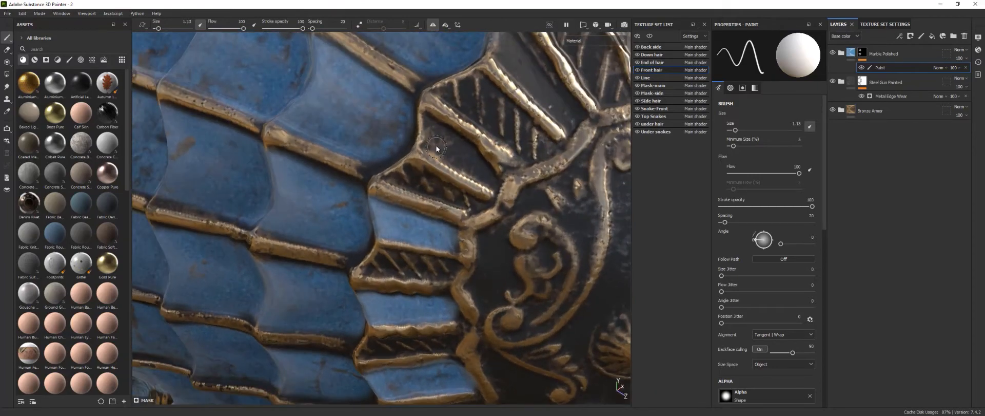
mouse_move(429, 145)
mouse_down()
mouse_move(473, 175)
mouse_move(477, 165)
mouse_move(463, 192)
mouse_move(448, 164)
mouse_up()
drag(494, 198, 466, 157)
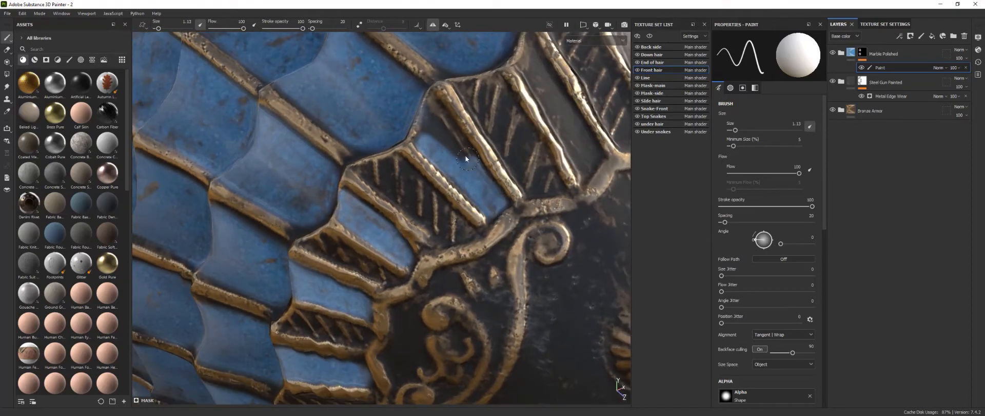
drag(438, 105, 428, 116)
Paint straight strokes of blue marble along the fifth smooth panel, above the scroll ornament.
alt+drag(410, 192, 362, 221)
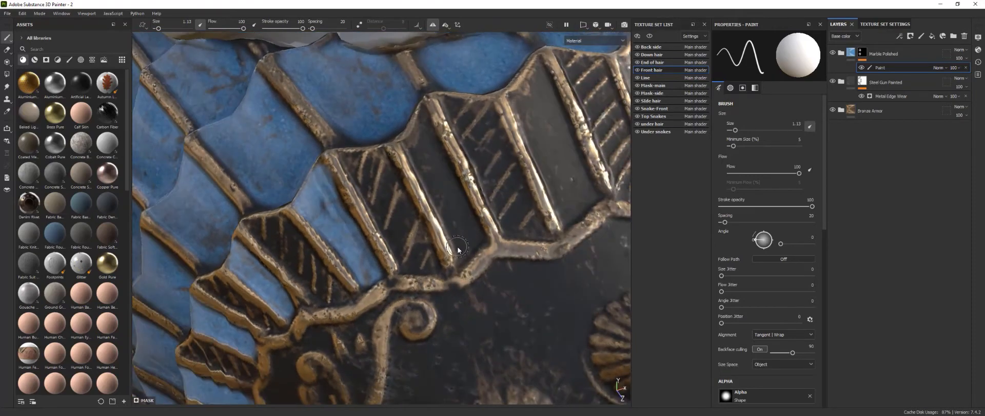
click(460, 251)
shift+click(418, 145)
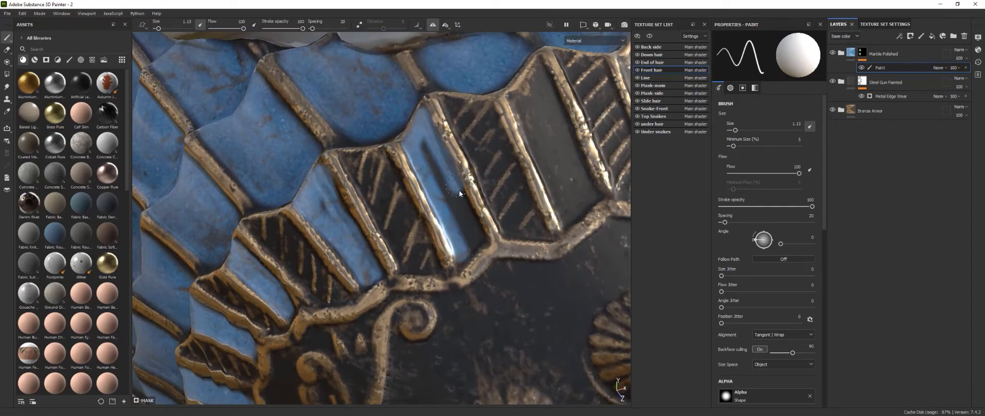
shift+click(426, 140)
Fill the remaining smooth border panels with blue marble up to the symmetry line at the forehead.
mouse_move(459, 223)
alt+mouse_down()
mouse_move(379, 264)
mouse_move(410, 270)
mouse_move(378, 185)
alt+mouse_up()
click(384, 282)
shift+click(345, 156)
click(379, 123)
shift+click(415, 258)
drag(350, 152, 376, 232)
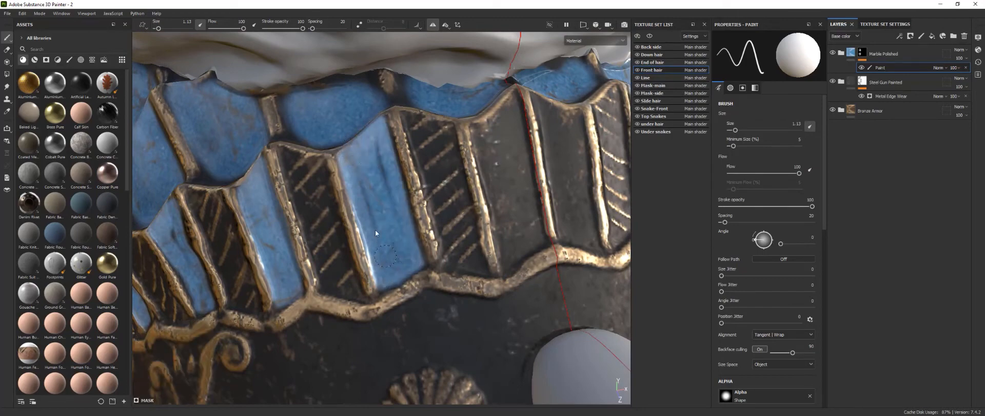
mouse_move(392, 203)
alt+mouse_down()
mouse_move(365, 213)
mouse_move(421, 259)
mouse_move(420, 137)
mouse_move(462, 111)
mouse_move(460, 240)
mouse_move(446, 224)
mouse_move(435, 235)
mouse_move(432, 188)
mouse_move(443, 153)
alt+mouse_up()
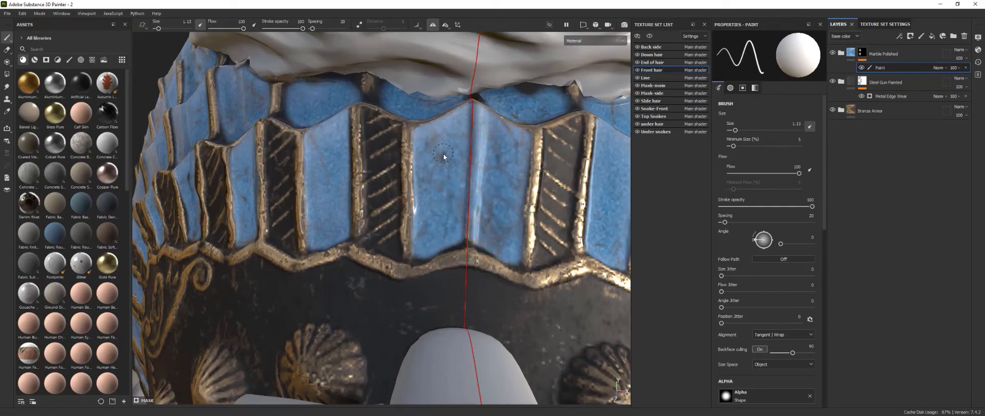
Paint blue marble over the smallest stud and the dark corner beside it on the forehead plate.
scroll(473, 194, down, 10)
alt+drag(494, 244, 475, 250)
scroll(476, 251, up, 1)
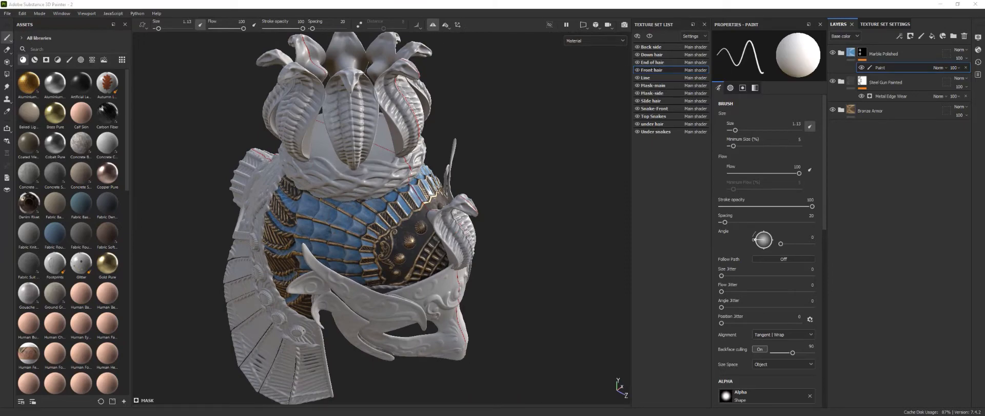
scroll(409, 267, up, 6)
scroll(384, 257, up, 2)
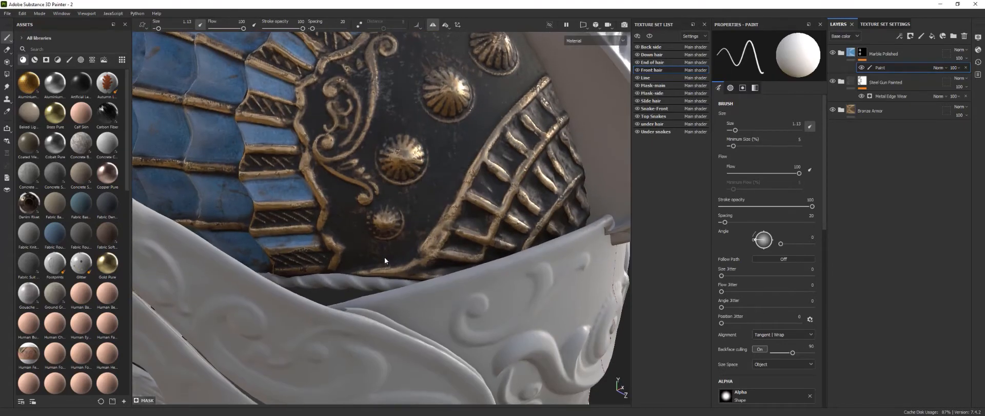
drag(388, 247, 366, 226)
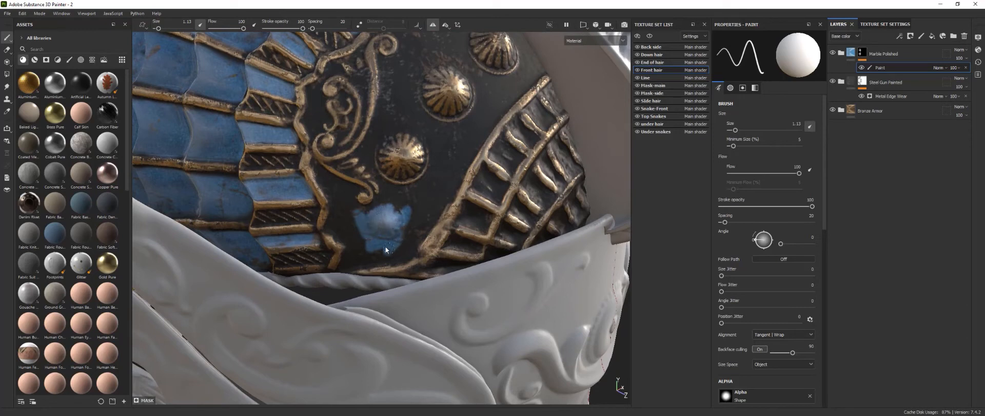
drag(345, 266, 366, 247)
Enlarge the brush to size 2.83 and paint blue marble across the dark plate around the lower studs.
ctrl+right_drag(366, 247, 376, 249)
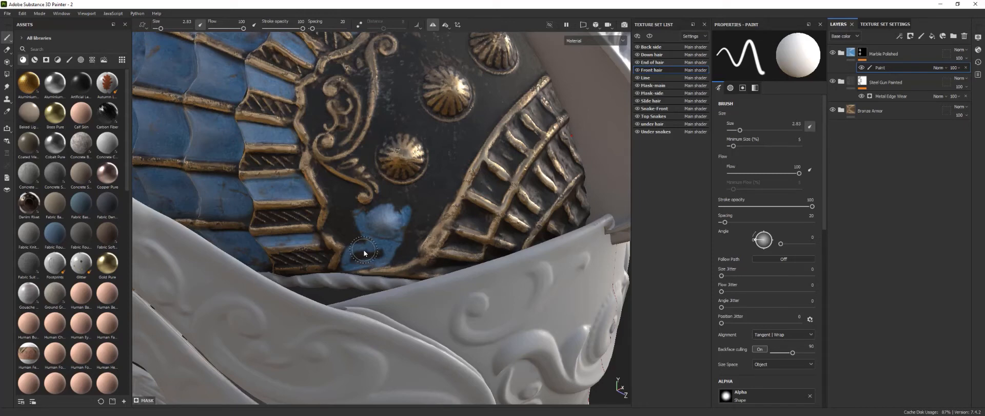
mouse_move(364, 252)
mouse_down()
mouse_move(405, 205)
mouse_move(403, 250)
mouse_move(356, 210)
mouse_move(343, 232)
mouse_move(327, 179)
mouse_up()
mouse_move(354, 221)
mouse_down()
mouse_move(392, 195)
mouse_move(431, 131)
mouse_move(441, 200)
mouse_up()
alt+drag(444, 170, 393, 204)
alt+right_drag(392, 204, 431, 172)
mouse_move(454, 164)
mouse_down()
mouse_move(493, 119)
mouse_move(426, 208)
mouse_move(446, 194)
mouse_up()
Paint the blue marble over the rest of the dark forehead plate around the two upper studs.
alt+drag(364, 263, 280, 249)
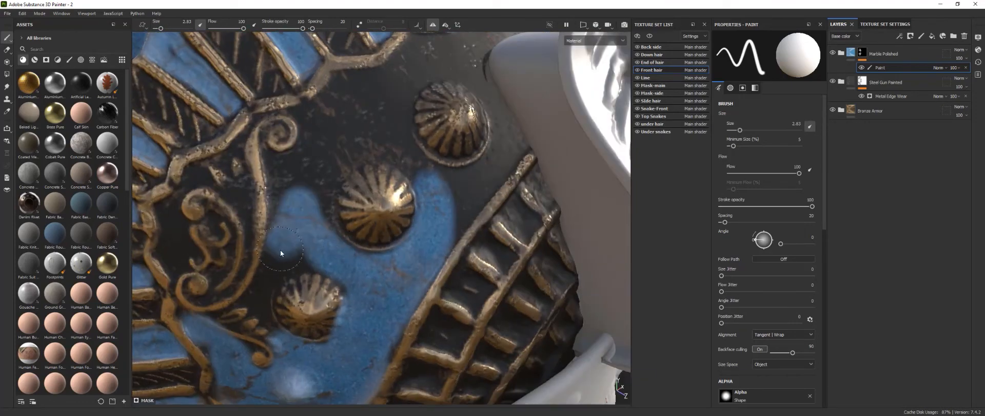
drag(291, 190, 314, 217)
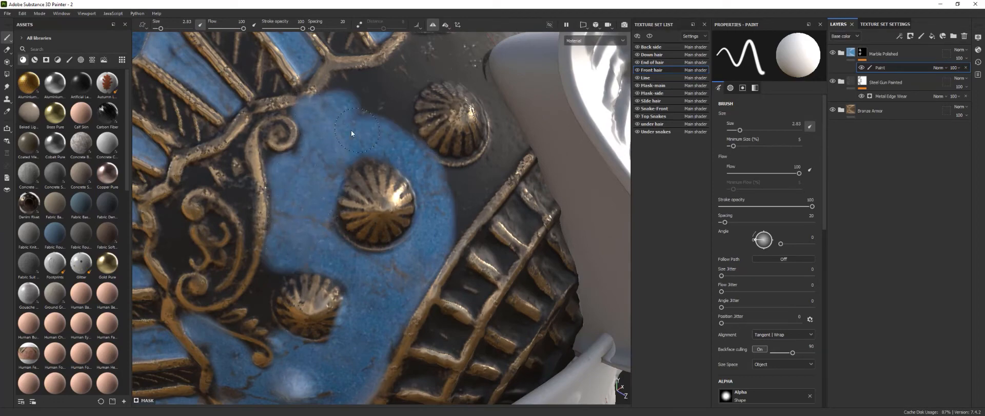
mouse_move(351, 131)
alt+mouse_down()
mouse_move(318, 242)
mouse_move(298, 204)
mouse_move(356, 205)
mouse_move(376, 165)
mouse_move(368, 184)
mouse_move(440, 131)
mouse_move(462, 128)
mouse_move(447, 152)
mouse_move(423, 156)
mouse_move(436, 160)
alt+mouse_up()
mouse_move(437, 160)
alt+mouse_down()
mouse_move(444, 146)
mouse_move(380, 205)
alt+mouse_up()
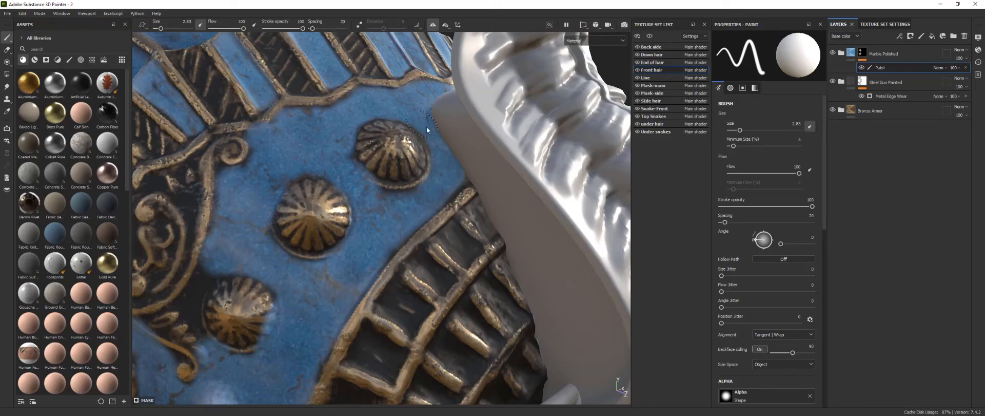
Reduce the brush size and paint blue marble into the dark gaps around the bronze scroll ornament.
alt+drag(343, 257, 328, 205)
ctrl+right_drag(328, 206, 321, 214)
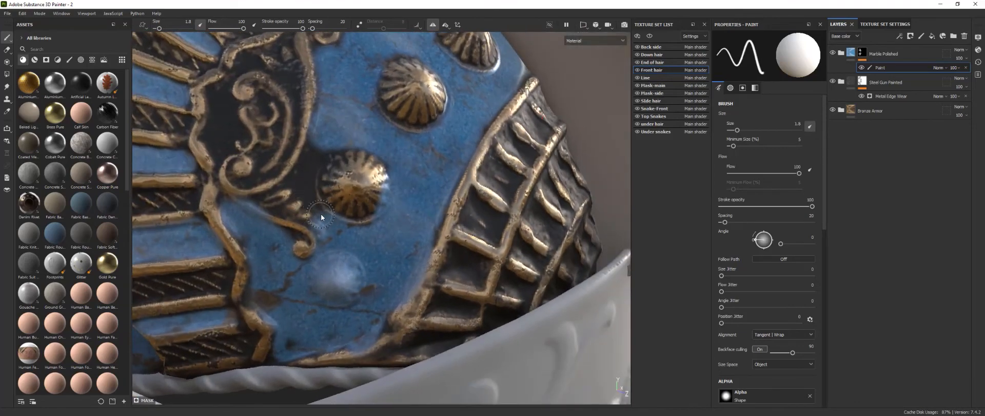
mouse_move(310, 146)
alt+mouse_down()
mouse_move(295, 162)
mouse_move(288, 230)
alt+mouse_up()
ctrl+right_drag(295, 231, 292, 231)
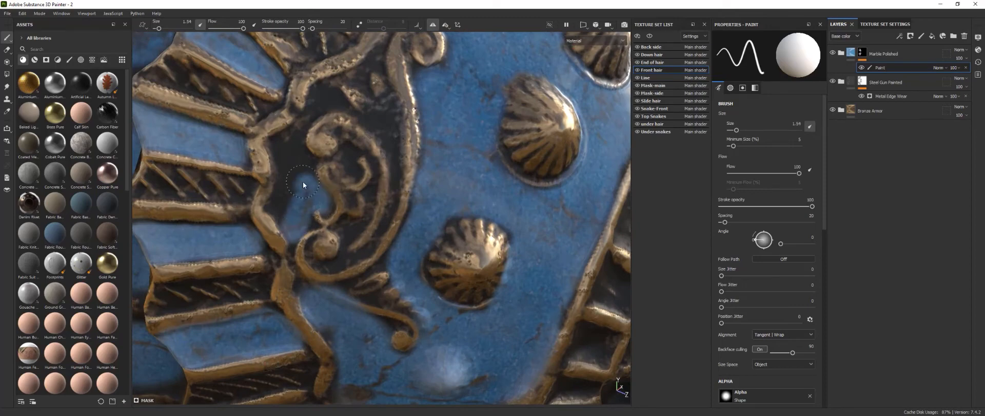
alt+drag(275, 175, 265, 195)
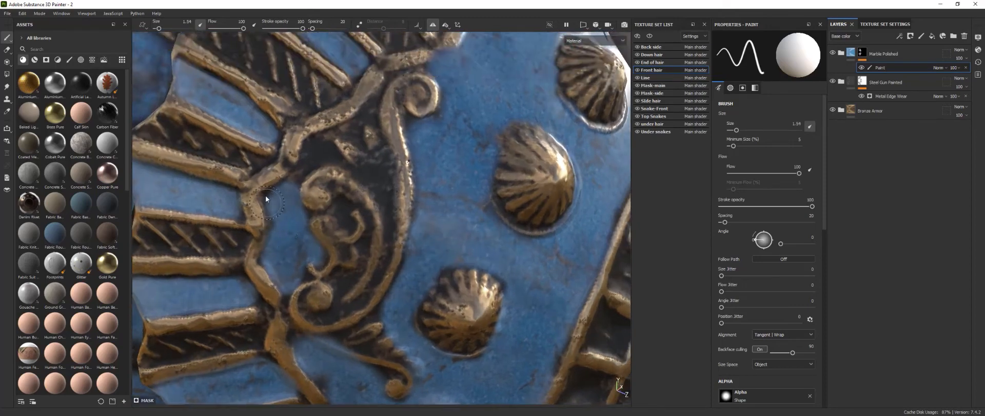
alt+right_drag(266, 195, 298, 180)
drag(297, 180, 346, 125)
alt+right_drag(364, 130, 404, 147)
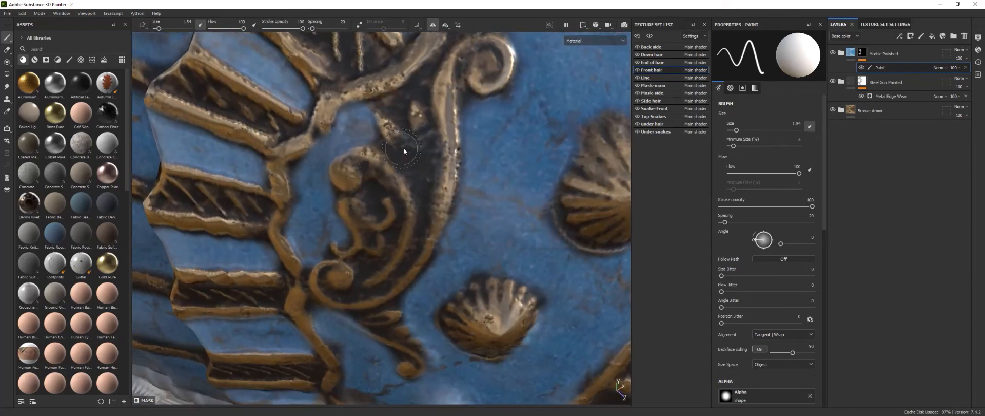
alt+right_drag(410, 174, 408, 217)
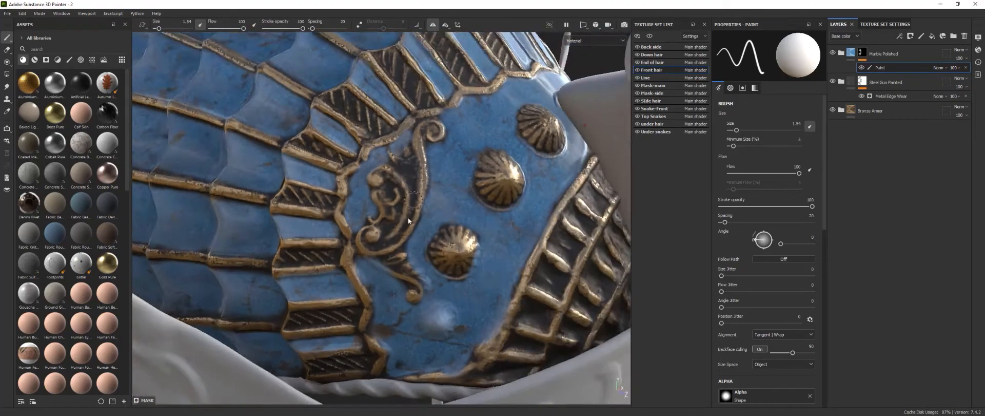
Switch to the Eraser at size 2.97 and erase the blue marble from the smallest stud.
alt+drag(408, 217, 415, 200)
alt+right_drag(415, 200, 446, 223)
alt+drag(445, 223, 453, 215)
key(2)
ctrl+right_drag(453, 214, 429, 215)
mouse_move(454, 211)
mouse_down()
mouse_move(467, 203)
mouse_move(442, 190)
mouse_move(469, 186)
mouse_move(475, 202)
mouse_up()
Erase the blue marble overlapping the rims of the three larger studs.
alt+middle_drag(495, 110, 453, 167)
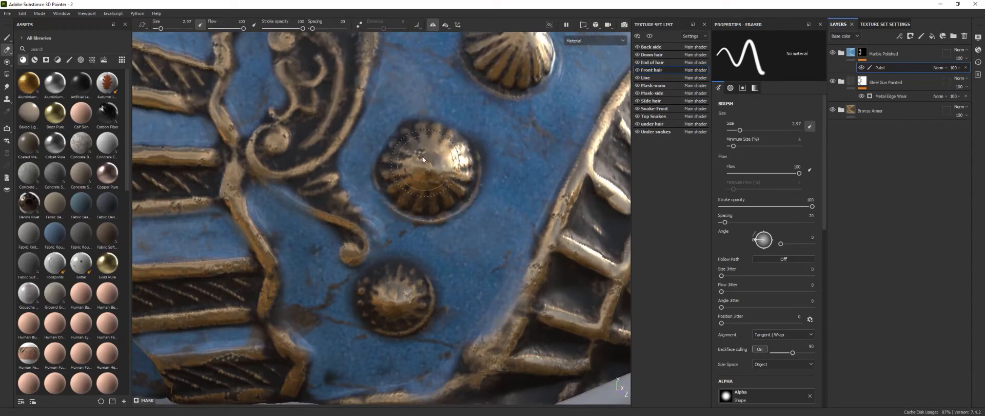
alt+middle_drag(452, 139, 417, 205)
mouse_move(436, 110)
alt+mouse_down()
mouse_move(414, 169)
mouse_move(432, 163)
alt+mouse_up()
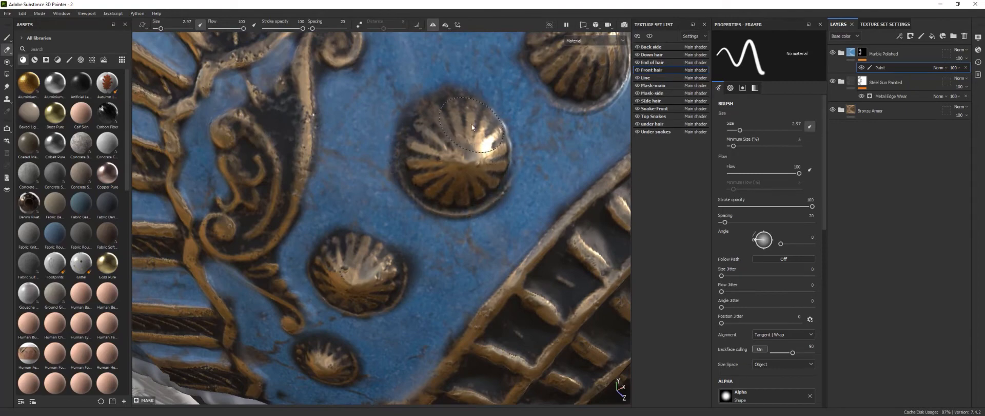
alt+middle_drag(466, 119, 374, 218)
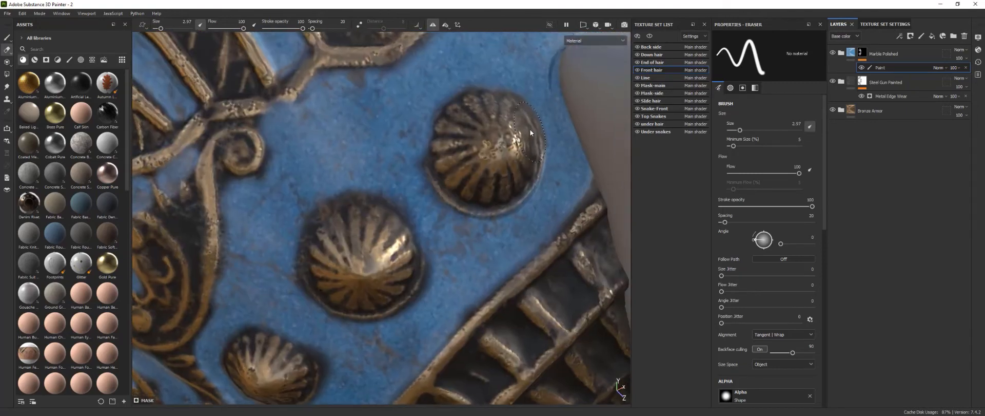
alt+right_drag(509, 128, 432, 198)
alt+drag(432, 198, 319, 246)
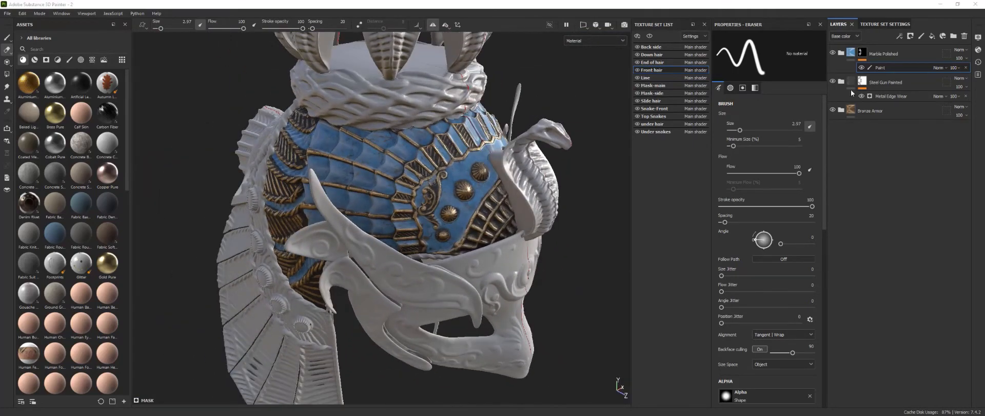
Duplicate the Marble Polished folder and remove the Paint effect from the upper copy's mask.
click(897, 52)
key(ctrl+d)
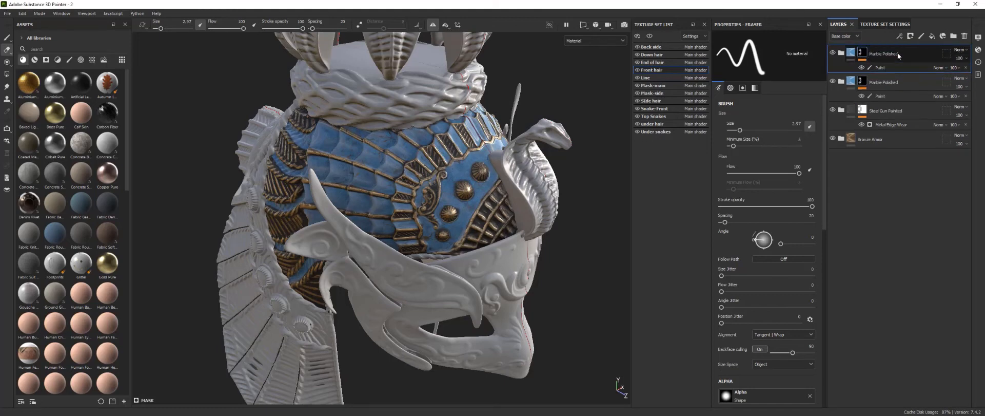
click(880, 67)
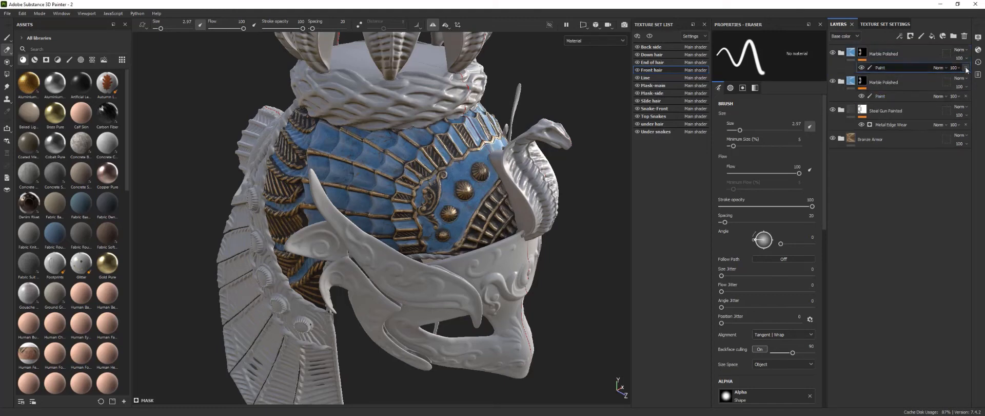
click(966, 67)
In the upper Marble Polished copy, change Color 01's base color to deep violet-blue and its roughness to 0.1.
click(841, 53)
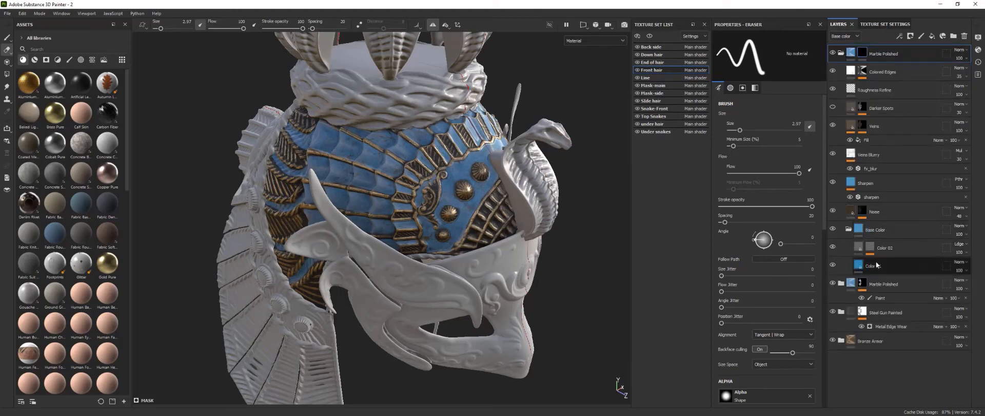
click(854, 262)
click(771, 227)
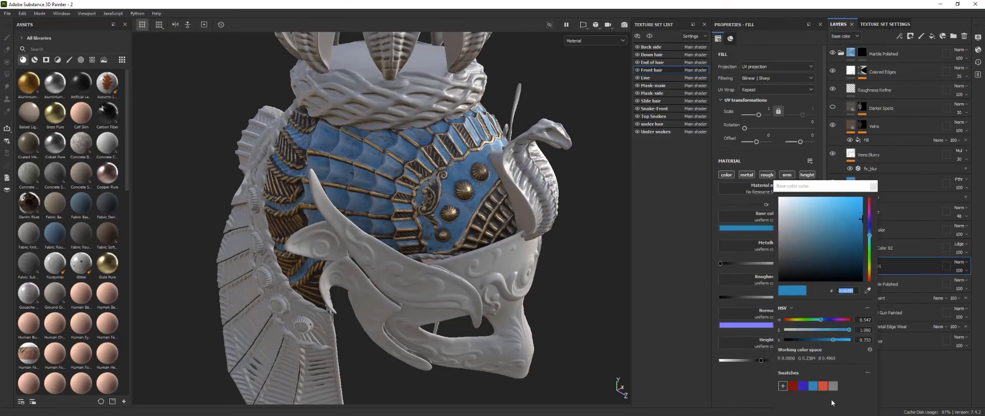
click(869, 222)
click(874, 182)
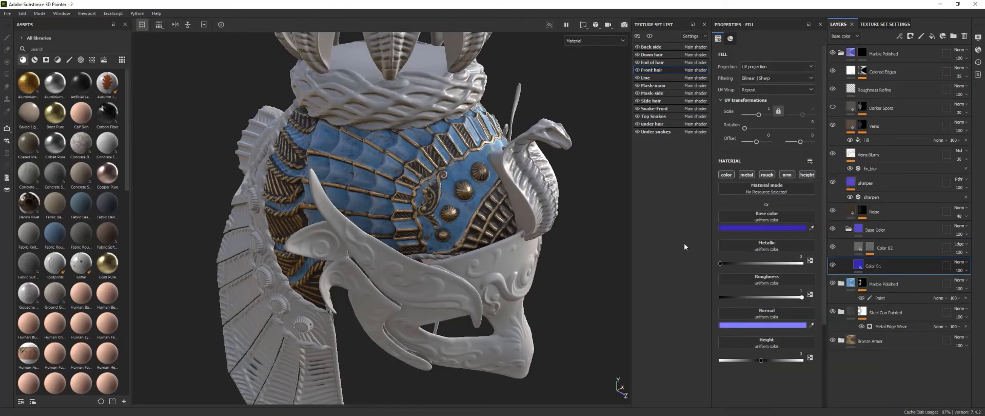
alt+drag(550, 226, 560, 266)
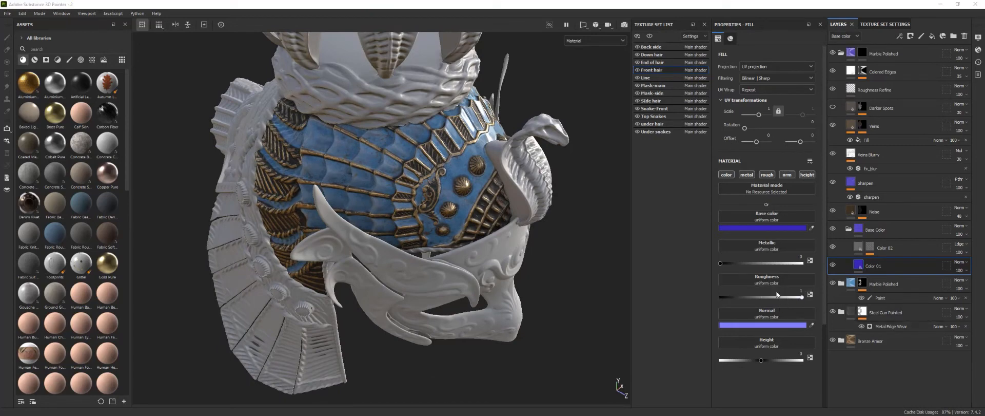
key(Return)
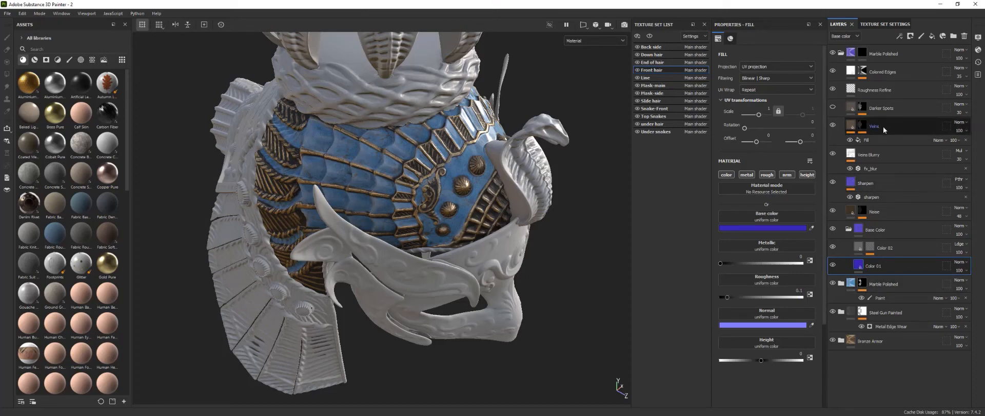
Remove the Roughness Refine, Darker Spots and Veins Blurry layers from the upper Marble Polished copy.
click(891, 107)
ctrl+click(892, 89)
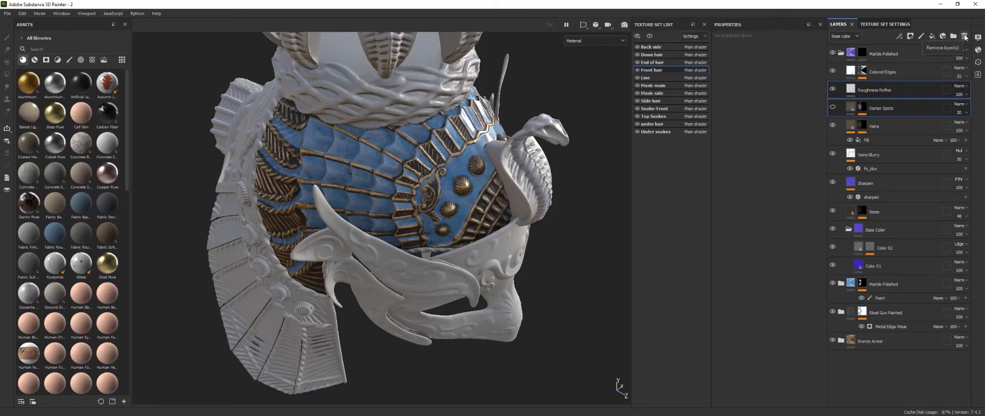
click(964, 36)
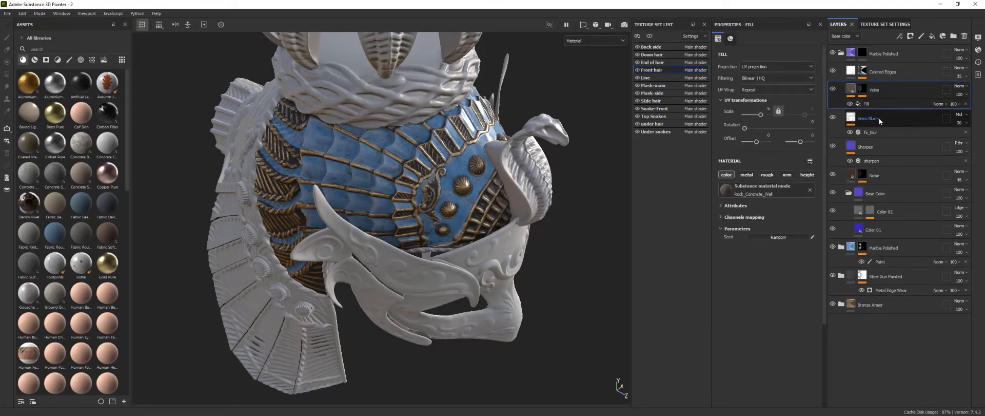
click(879, 118)
click(964, 36)
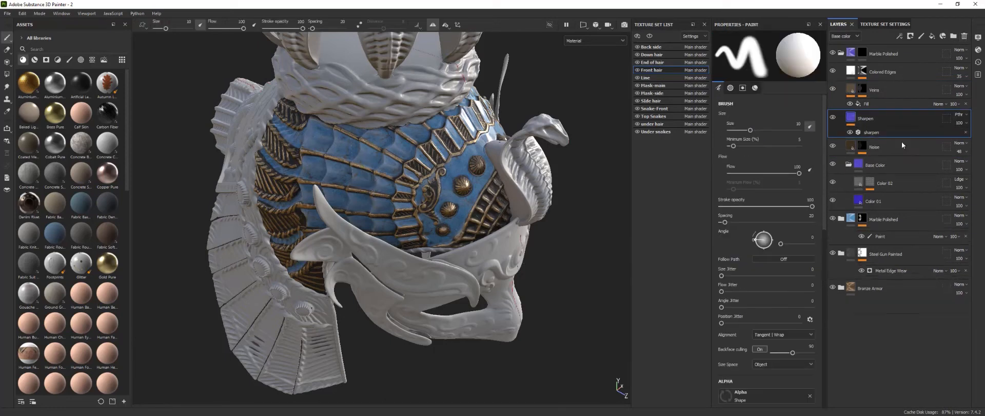
Remove the Sharpen layer from the upper Marble Polished folder and add a Paint effect to the folder's black mask.
click(964, 36)
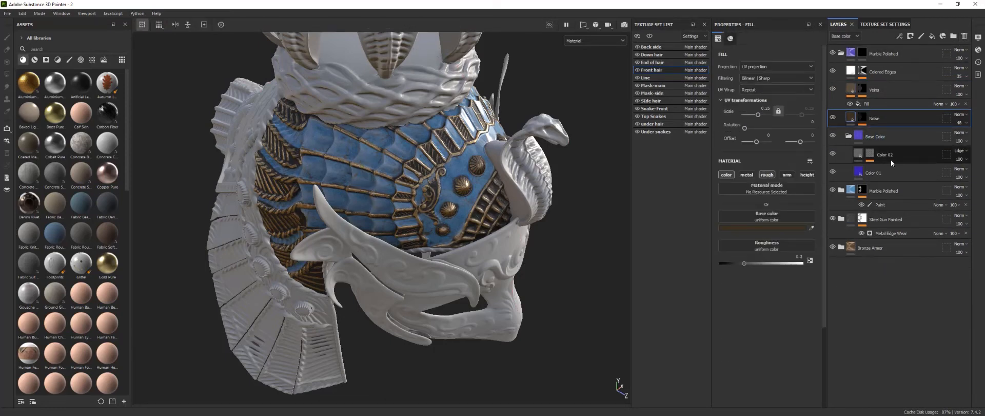
click(841, 53)
click(863, 54)
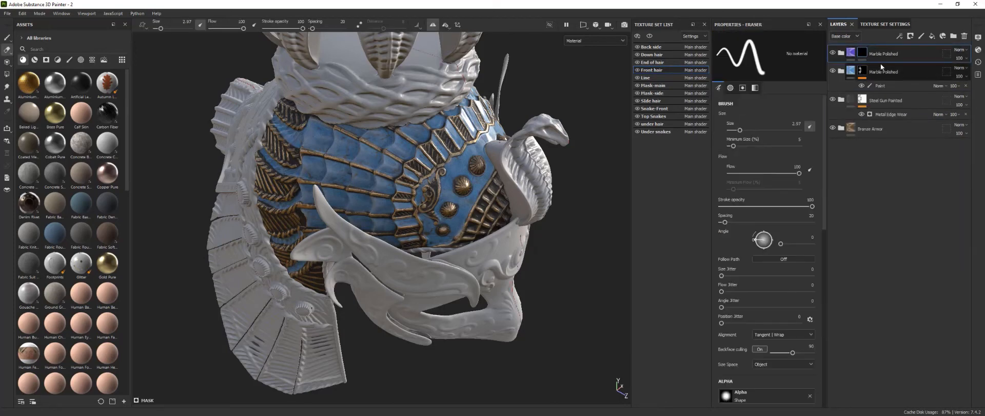
click(901, 37)
click(906, 47)
key(ctrl+z)
click(900, 38)
click(907, 56)
Expand the upper Marble Polished folder and activate the Paint tool on its mask's Paint effect.
mouse_move(435, 185)
alt+mouse_down()
mouse_move(396, 210)
mouse_move(322, 185)
mouse_move(366, 183)
mouse_move(344, 207)
alt+mouse_up()
scroll(343, 177, up, 6)
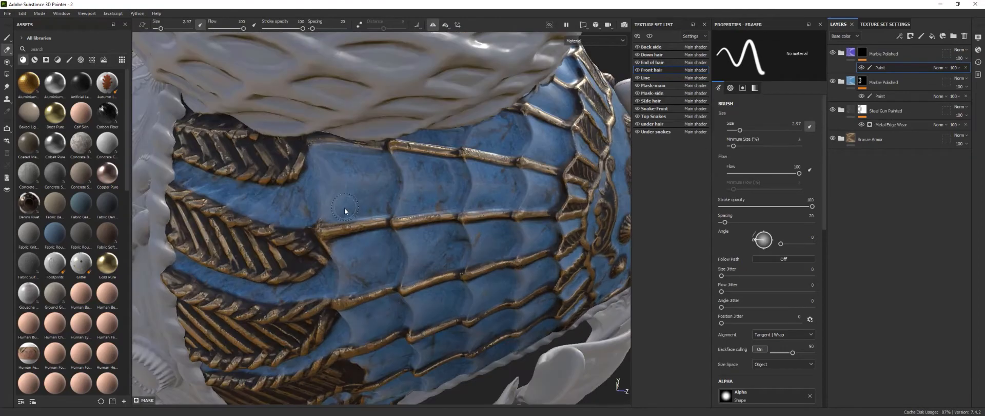
click(841, 54)
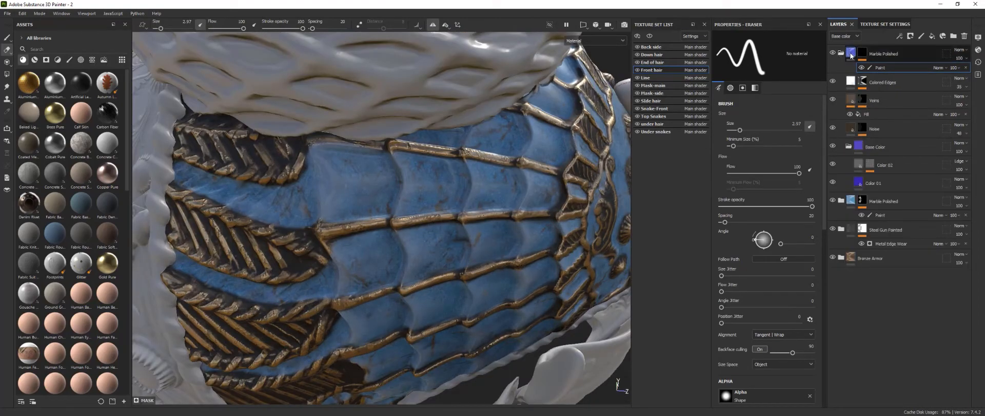
click(878, 58)
right_click(878, 57)
click(7, 38)
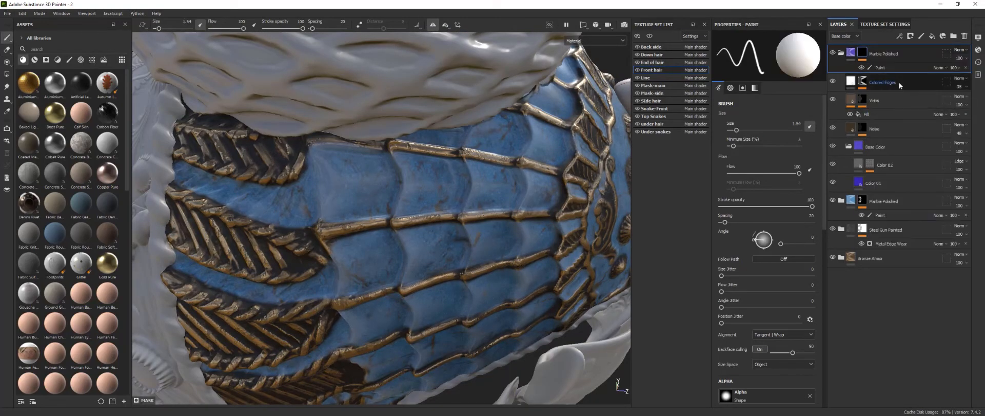
click(897, 68)
Try violet marble test strokes on the side scales with the Color 02 layer hidden, and undo them.
drag(349, 186, 342, 191)
alt+drag(602, 263, 619, 299)
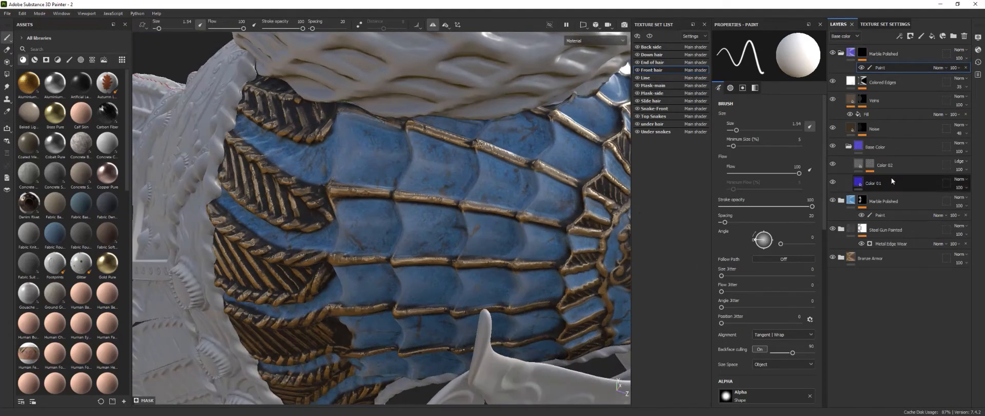
click(833, 164)
drag(462, 186, 382, 177)
key(ctrl+z)
key(ctrl+z)
scroll(411, 177, up, 4)
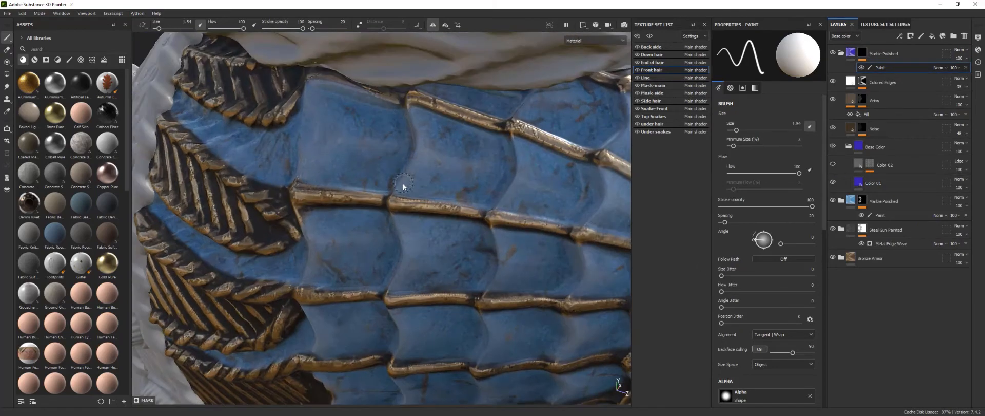
alt+middle_drag(402, 183, 393, 197)
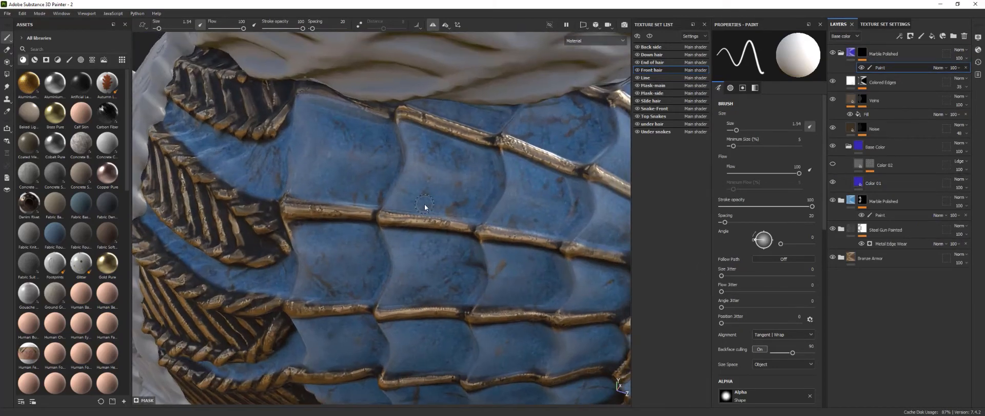
Delete the Color 02, Noise and Colored Edges layers from the upper Marble Polished folder and hide its Veins layer.
click(890, 168)
key(Delete)
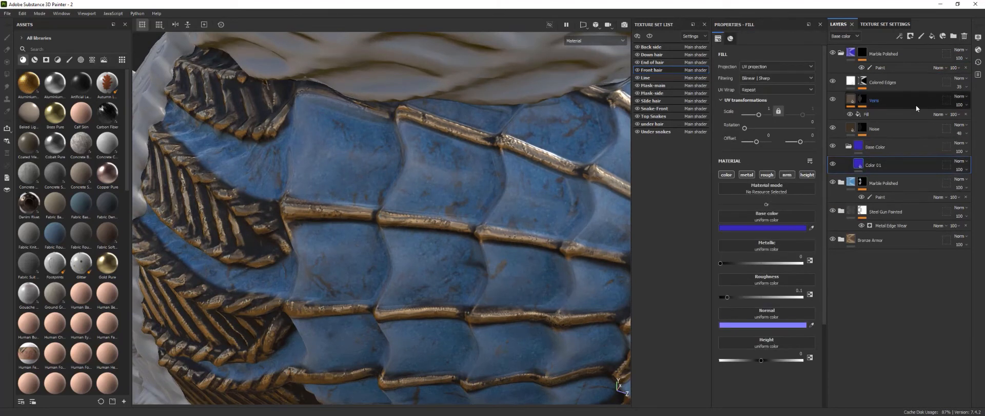
click(894, 129)
key(Delete)
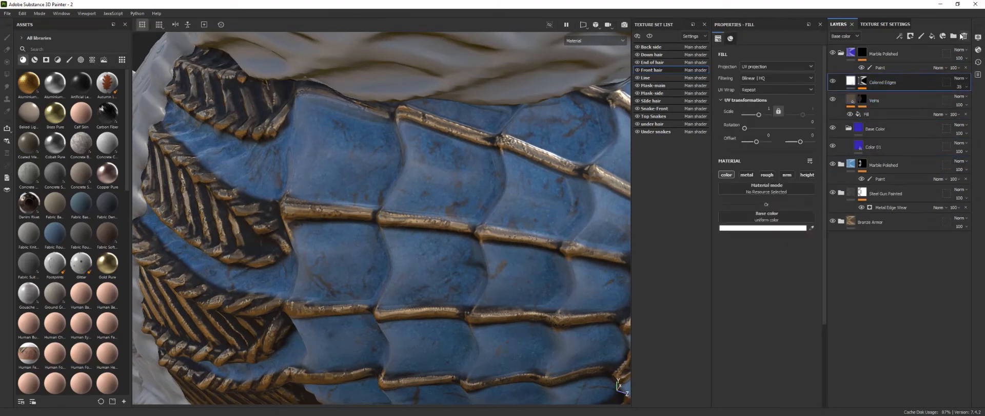
click(965, 36)
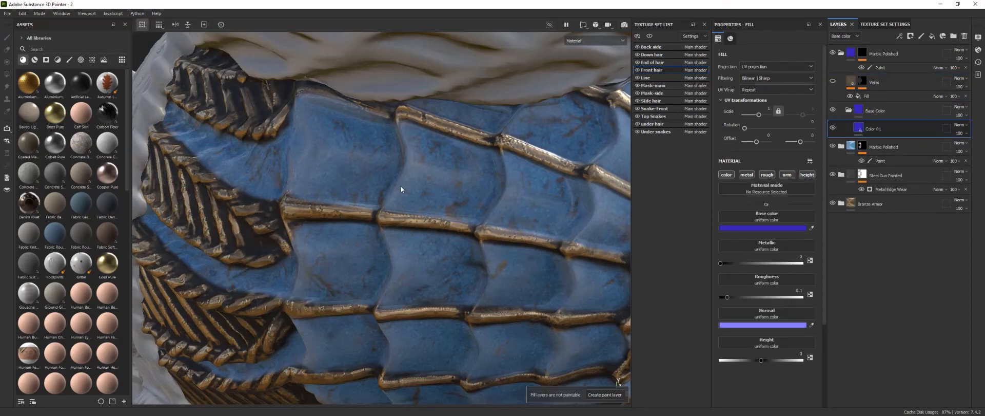
Paint the violet marble over the upper row of side scales using a brush size of 3.04.
click(880, 67)
mouse_move(336, 179)
mouse_down()
mouse_move(349, 195)
mouse_move(368, 193)
mouse_up()
key(ctrl+z)
scroll(368, 194, up, 3)
ctrl+right_drag(367, 193, 378, 194)
mouse_move(314, 185)
mouse_down()
mouse_move(458, 186)
mouse_move(286, 200)
mouse_move(273, 123)
mouse_move(361, 159)
mouse_move(272, 197)
mouse_move(381, 150)
mouse_move(260, 94)
mouse_move(513, 145)
mouse_move(284, 184)
mouse_move(574, 193)
mouse_up()
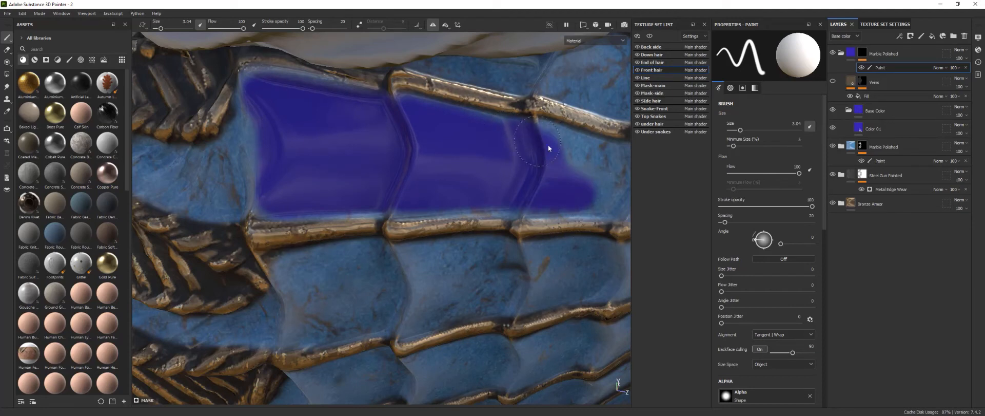
mouse_move(548, 144)
alt+mouse_down()
mouse_move(475, 207)
mouse_move(451, 213)
mouse_move(517, 239)
alt+mouse_up()
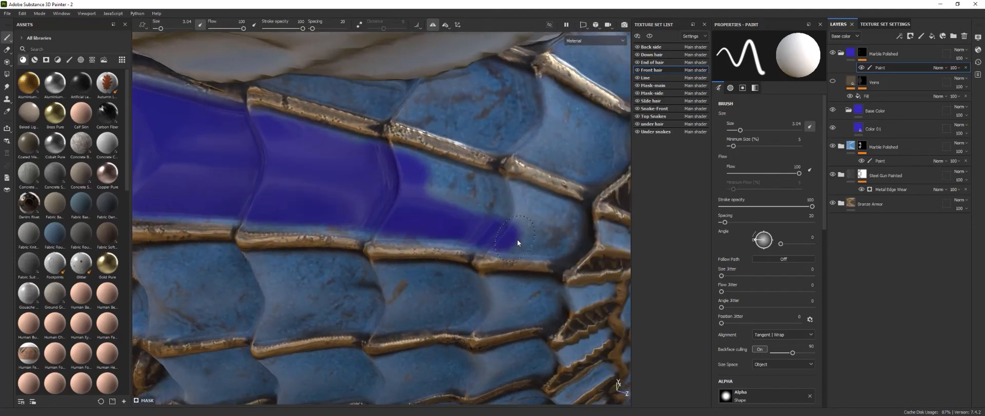
mouse_move(543, 210)
mouse_down()
mouse_move(451, 185)
mouse_move(486, 233)
mouse_move(333, 221)
mouse_up()
Isolate the Front hair texture set and paint the violet marble over the side-scale row two below the first violet one.
scroll(363, 210, down, 10)
alt+drag(436, 179, 588, 231)
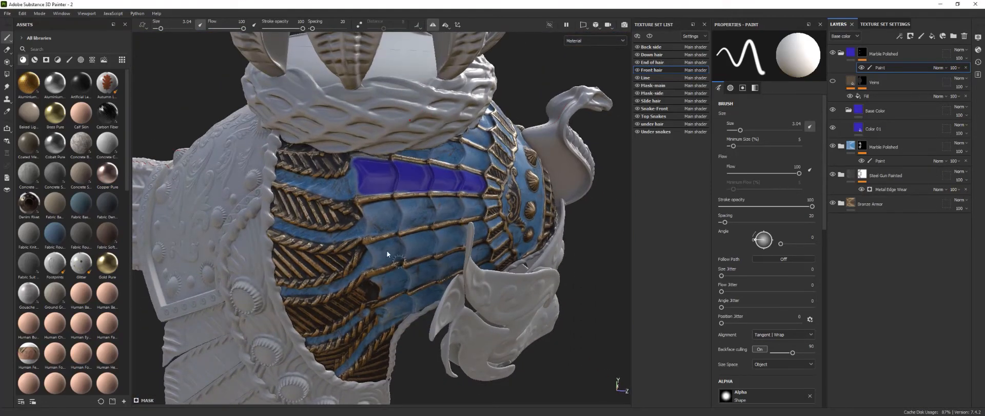
alt+drag(387, 250, 408, 240)
click(649, 36)
alt+middle_drag(400, 255, 411, 229)
scroll(419, 229, up, 3)
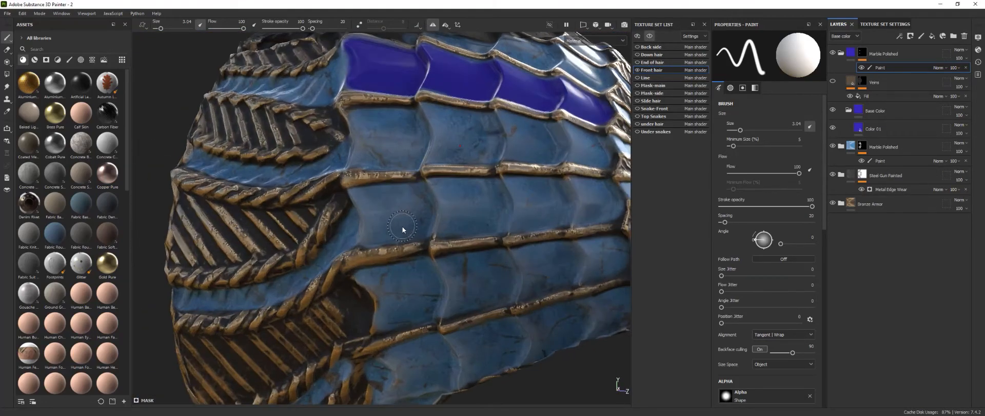
mouse_move(402, 227)
mouse_down()
mouse_move(440, 227)
mouse_move(466, 208)
mouse_up()
mouse_move(361, 201)
mouse_down()
mouse_move(378, 200)
mouse_move(363, 234)
mouse_move(488, 206)
mouse_move(441, 221)
mouse_up()
drag(564, 202, 575, 205)
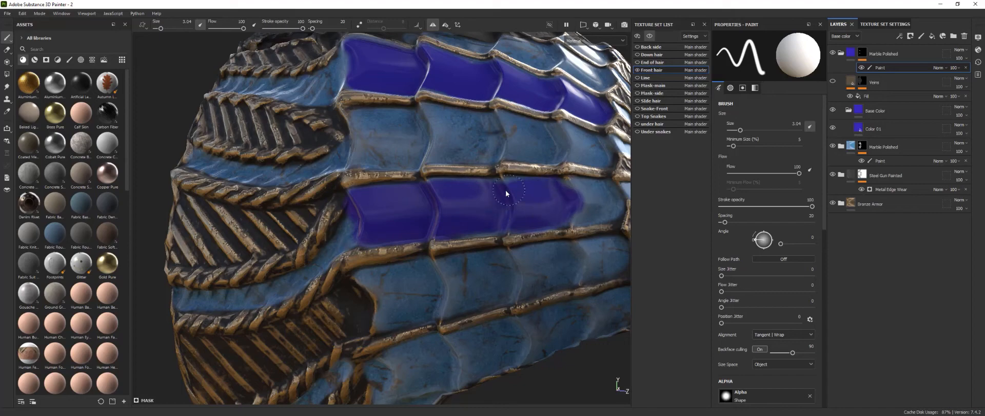
alt+drag(459, 193, 294, 240)
alt+right_drag(295, 240, 401, 247)
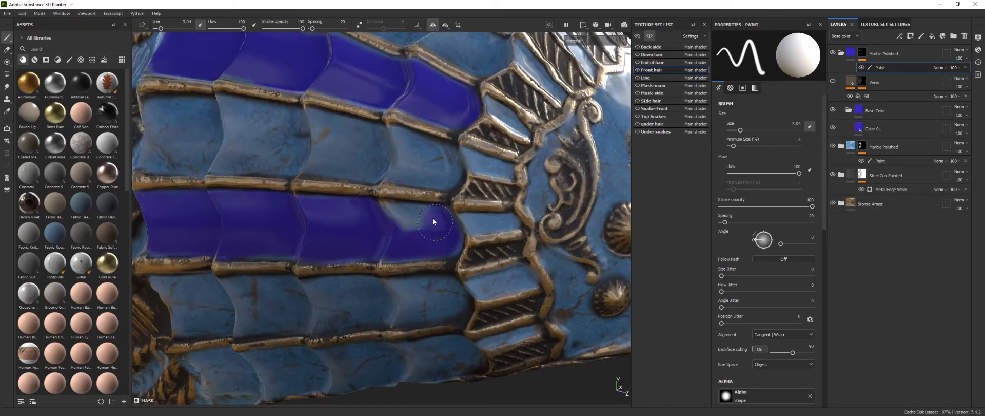
alt+drag(383, 211, 281, 265)
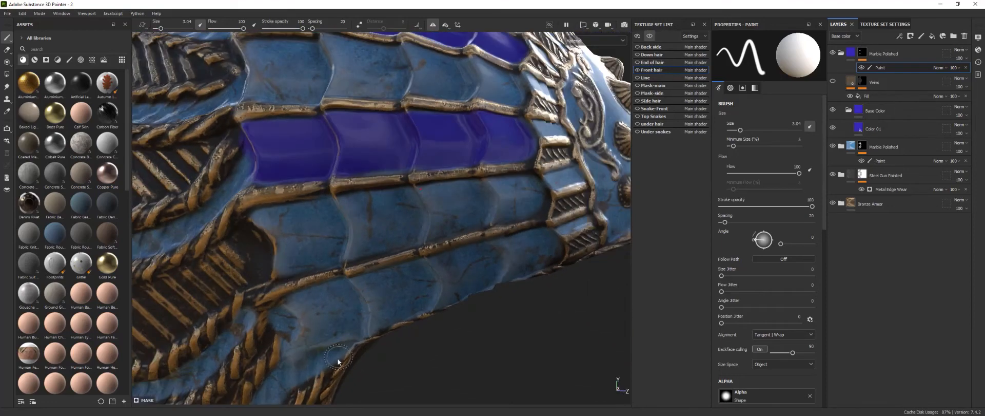
Paint the violet marble over the lowest row of side scales along the helmet's bottom edge.
mouse_move(337, 356)
alt+mouse_down()
mouse_move(370, 234)
mouse_move(319, 209)
mouse_move(302, 246)
mouse_move(315, 250)
mouse_move(281, 175)
mouse_move(347, 218)
mouse_move(378, 181)
mouse_move(284, 178)
mouse_move(360, 160)
alt+mouse_up()
mouse_move(443, 167)
mouse_down()
mouse_move(503, 137)
mouse_move(392, 138)
mouse_up()
drag(362, 160, 365, 179)
alt+drag(443, 179, 469, 187)
alt+middle_drag(469, 186, 325, 203)
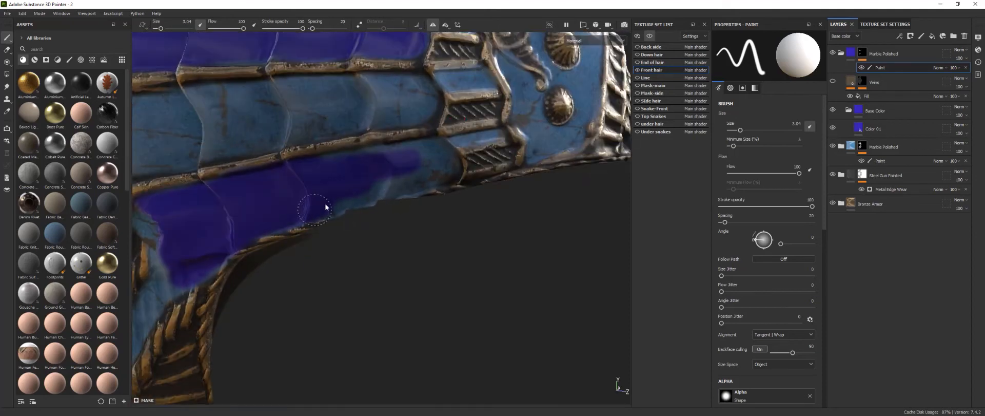
drag(371, 193, 444, 167)
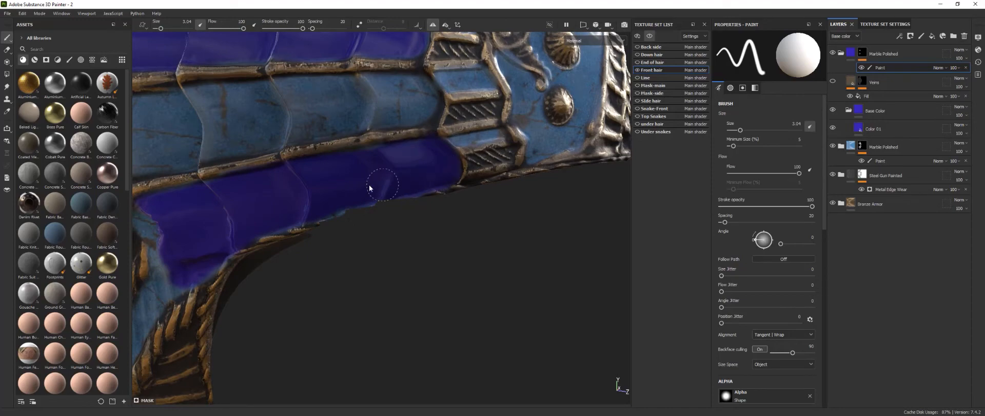
scroll(368, 187, down, 5)
mouse_move(336, 221)
alt+mouse_down()
mouse_move(247, 250)
mouse_move(313, 218)
alt+mouse_up()
Erase the violet marble spilling past the edges of the painted scale rows with the Eraser at size 2.97.
scroll(252, 246, up, 6)
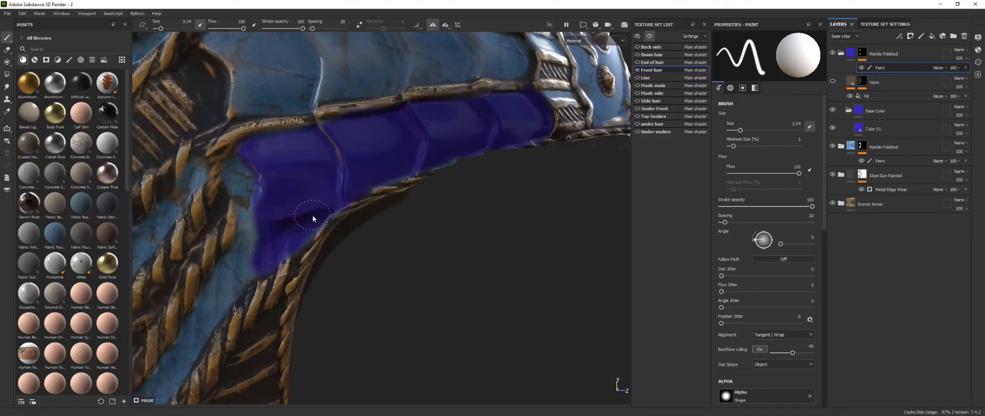
key(2)
mouse_move(241, 178)
mouse_down()
mouse_move(251, 206)
mouse_move(316, 205)
mouse_move(622, 384)
mouse_up()
scroll(342, 225, down, 5)
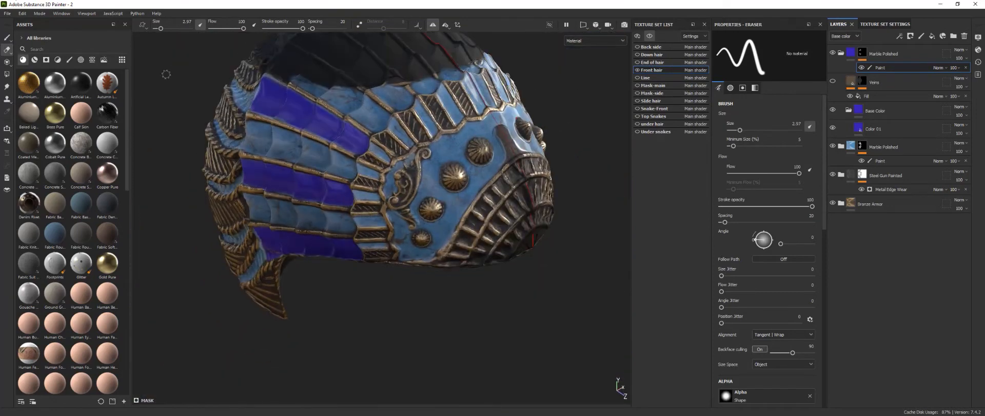
Paint violet marble into alternating narrow panels of the ribbed band beside the scale rows, using brush size 0.96.
click(10, 40)
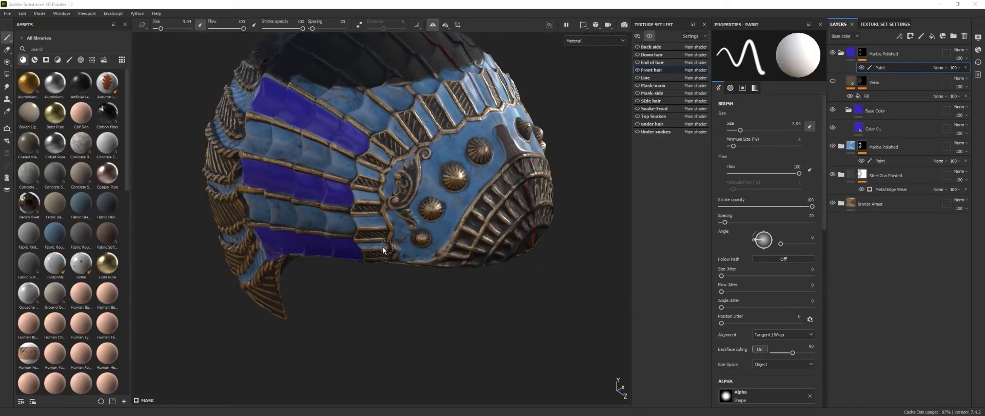
scroll(384, 250, up, 3)
scroll(376, 241, up, 2)
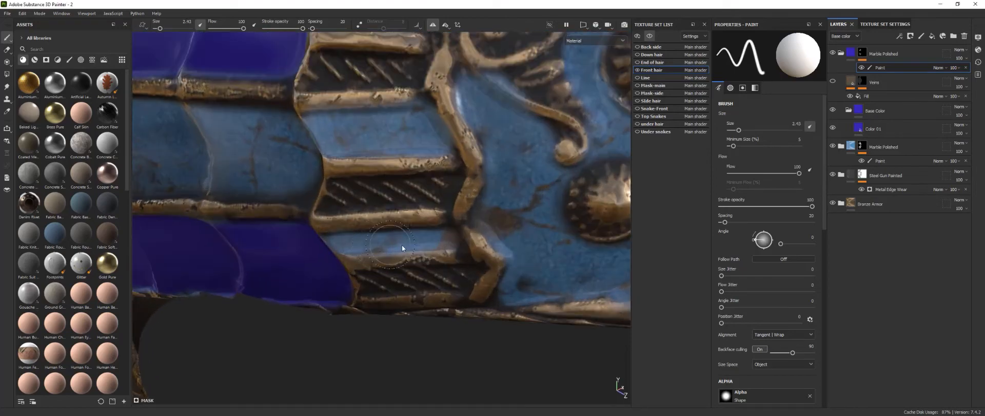
alt+drag(402, 245, 434, 241)
ctrl+right_drag(417, 241, 403, 242)
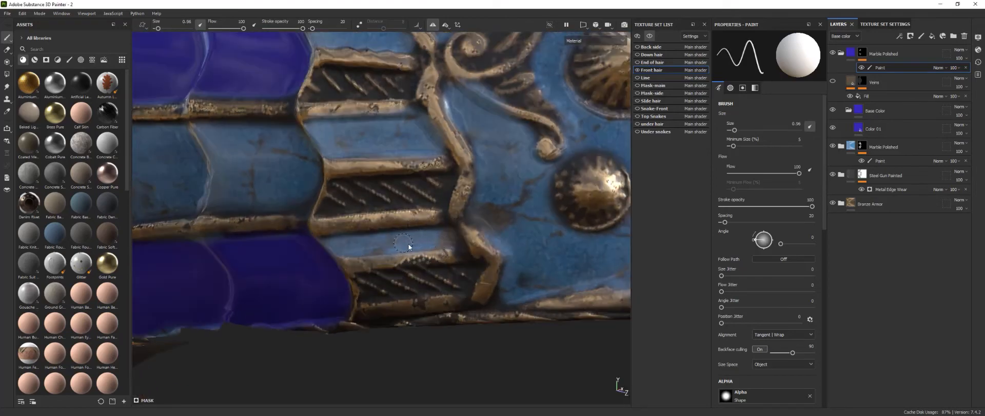
mouse_move(329, 245)
mouse_down()
mouse_move(440, 236)
mouse_move(341, 245)
mouse_move(409, 241)
mouse_move(365, 143)
mouse_move(464, 154)
mouse_move(369, 127)
mouse_move(363, 139)
mouse_move(448, 146)
mouse_move(383, 181)
mouse_move(379, 194)
mouse_move(379, 169)
mouse_move(329, 134)
mouse_move(375, 158)
mouse_move(363, 198)
mouse_move(426, 190)
mouse_move(462, 219)
mouse_move(434, 165)
mouse_move(430, 123)
mouse_up()
scroll(364, 146, up, 3)
scroll(400, 143, down, 4)
scroll(381, 156, up, 4)
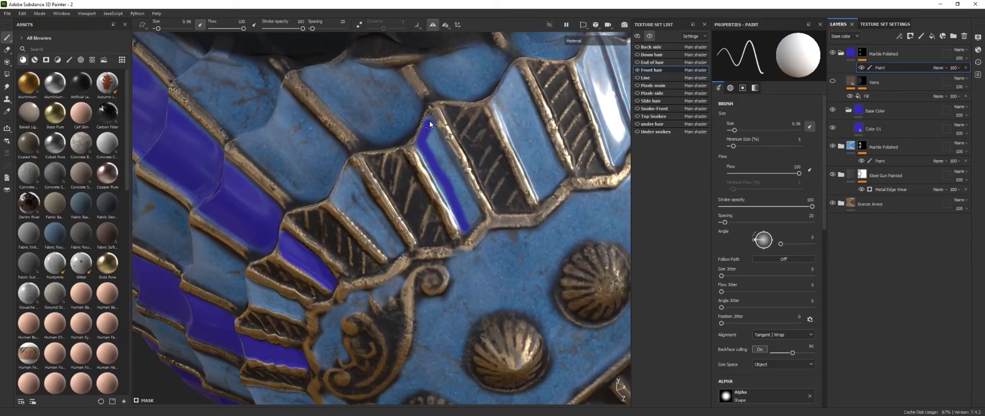
Complete the violet panel on the front of the ribbed band and paint the next smooth panel toward the centre line.
scroll(461, 205, up, 2)
mouse_move(470, 192)
mouse_down()
mouse_move(438, 134)
mouse_move(428, 185)
mouse_move(467, 206)
mouse_up()
scroll(411, 110, down, 5)
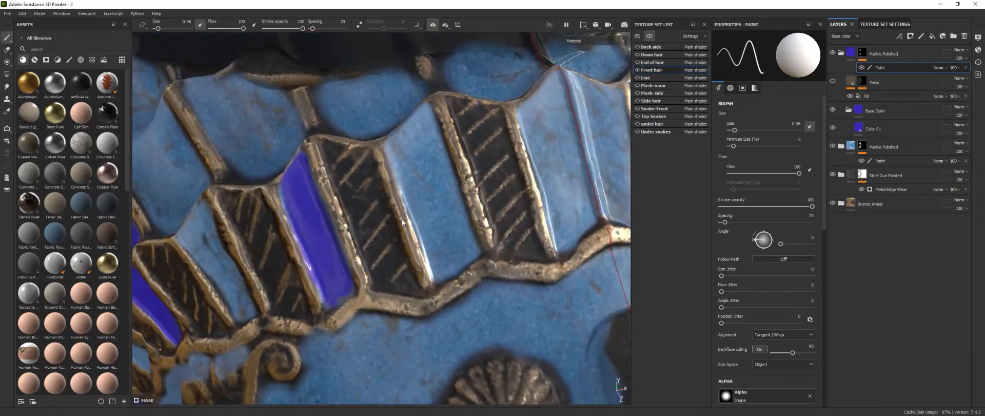
alt+drag(401, 218, 346, 218)
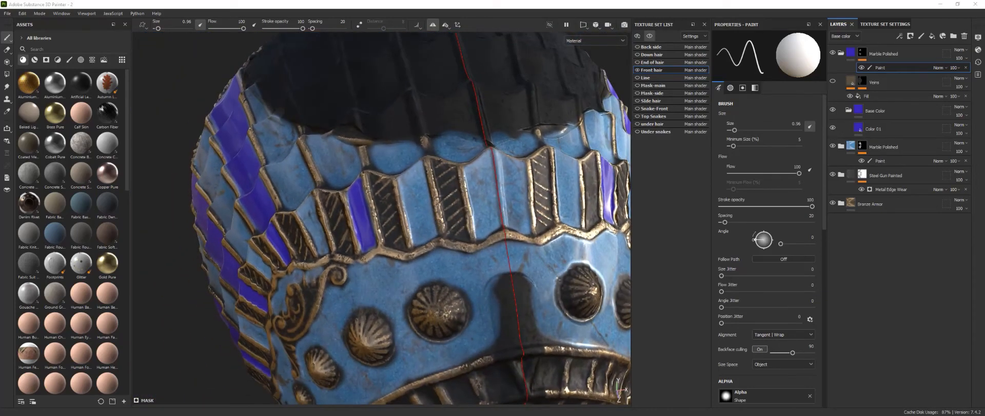
scroll(418, 233, up, 4)
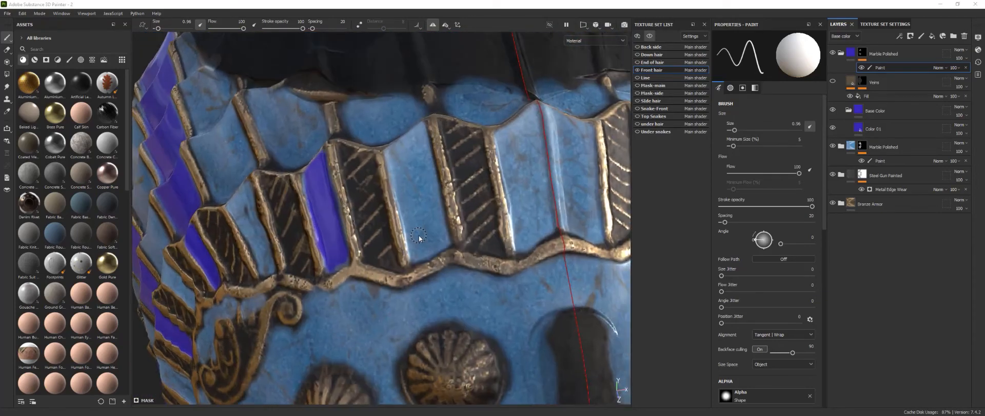
mouse_move(412, 262)
mouse_down()
mouse_move(452, 246)
mouse_move(425, 99)
mouse_move(382, 134)
mouse_move(400, 227)
mouse_move(436, 249)
mouse_move(392, 148)
mouse_move(418, 239)
mouse_up()
drag(424, 200, 398, 137)
Examine the alternating violet and blue pattern on the helmet from the side and front.
alt+right_drag(399, 139, 408, 257)
alt+drag(408, 256, 452, 255)
alt+right_drag(389, 287, 388, 208)
alt+drag(389, 208, 409, 203)
alt+right_drag(408, 202, 406, 251)
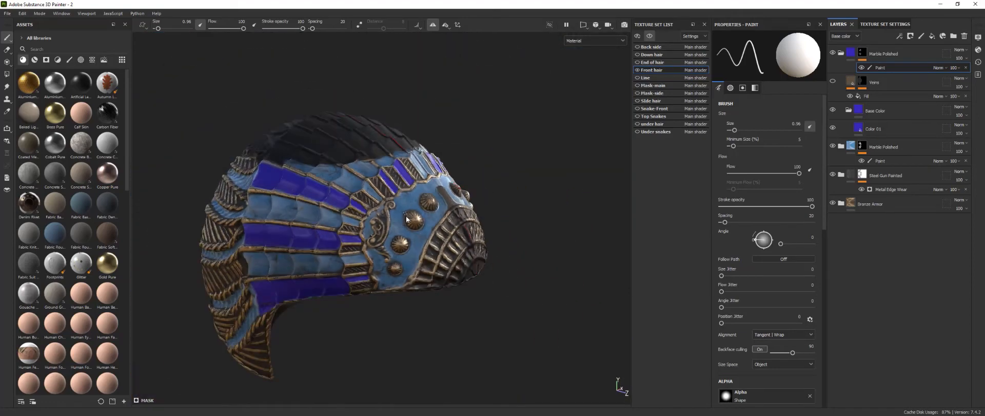
alt+drag(406, 251, 411, 214)
alt+right_drag(411, 215, 414, 251)
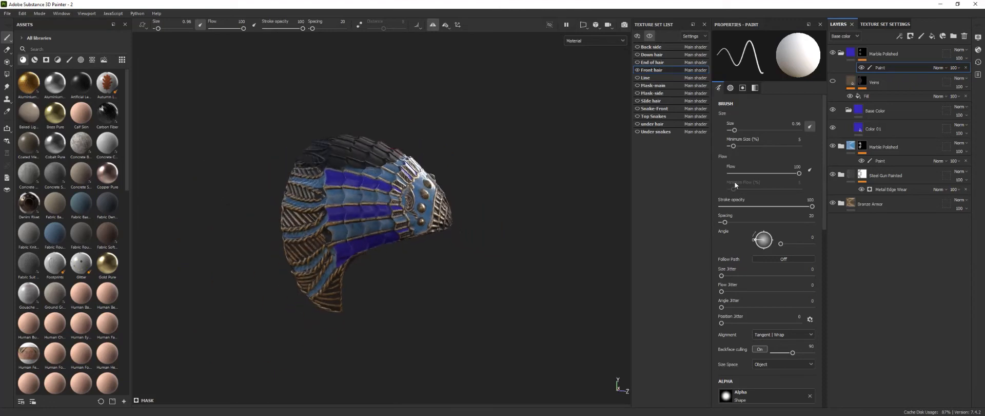
alt+drag(549, 201, 447, 205)
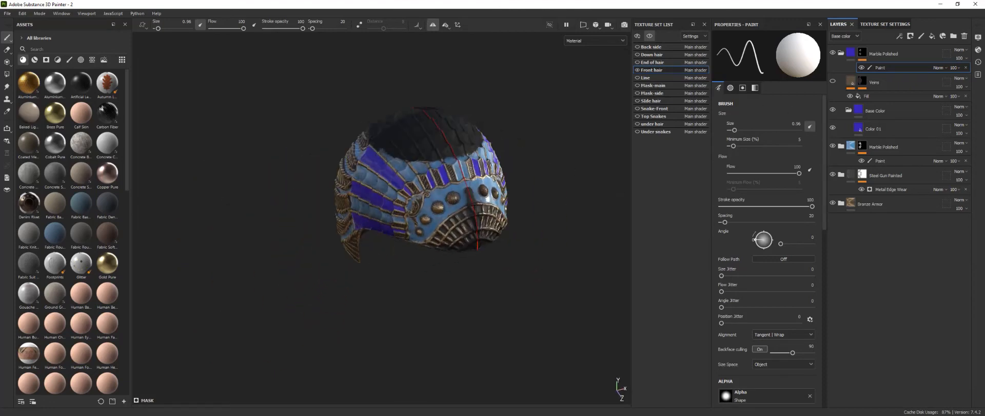
alt+drag(349, 178, 386, 201)
alt+right_drag(386, 201, 399, 160)
alt+middle_drag(399, 160, 383, 194)
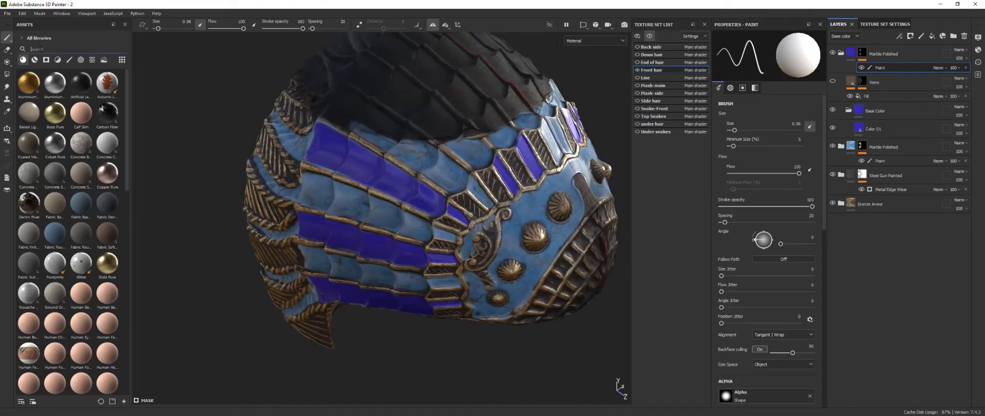
Search the smart materials for "steel pai" and add Steel Painted Clearcoat as the top layer with a black mask for painting.
click(31, 48)
text(steel pai)
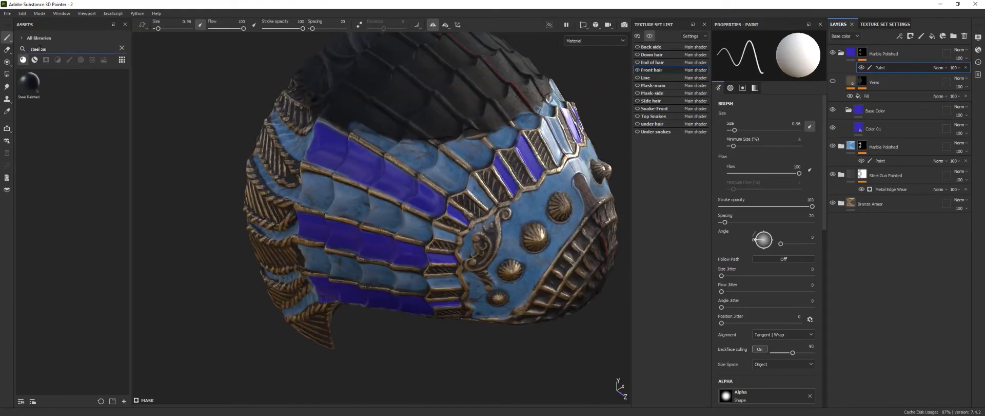
drag(48, 49, 31, 49)
click(34, 60)
mouse_move(31, 95)
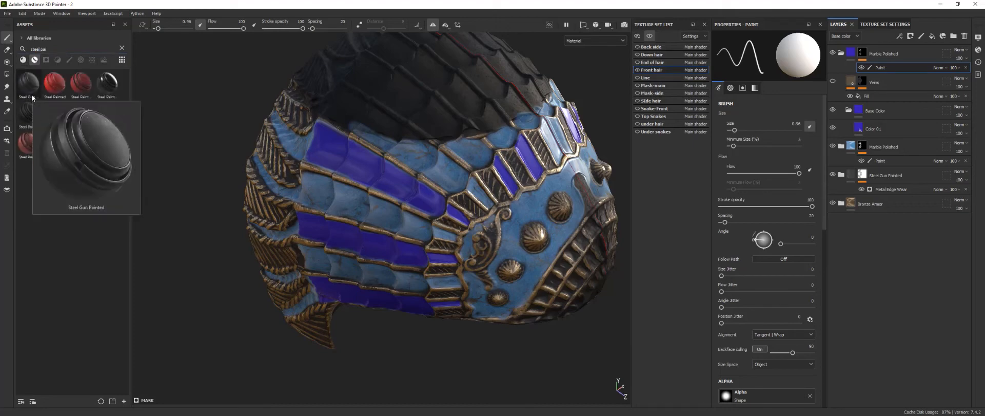
mouse_move(107, 83)
mouse_down()
mouse_move(474, 210)
mouse_move(509, 212)
mouse_up()
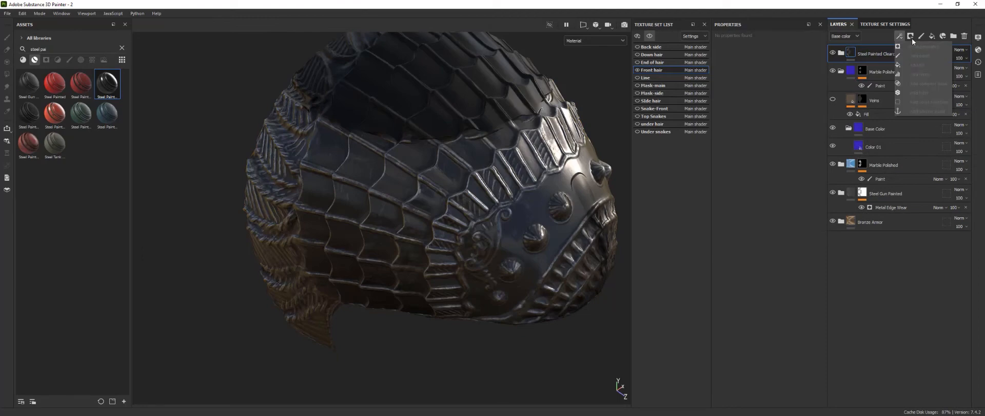
click(910, 36)
Paint dark clearcoat steel along the edges of the upper and middle violet scale rows beside the bronze trim.
scroll(369, 172, up, 5)
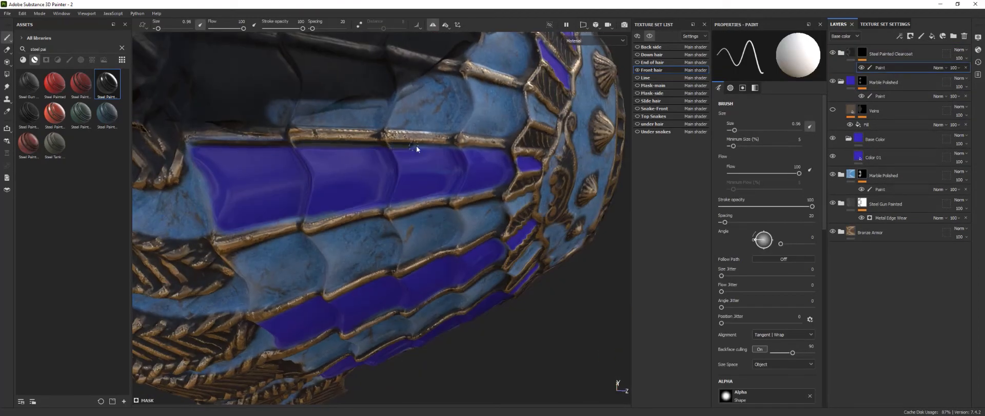
alt+drag(373, 199, 357, 204)
drag(225, 218, 368, 210)
mouse_move(503, 201)
alt+mouse_down()
mouse_move(324, 232)
mouse_move(222, 174)
mouse_move(484, 154)
mouse_move(402, 165)
alt+mouse_up()
scroll(283, 163, up, 3)
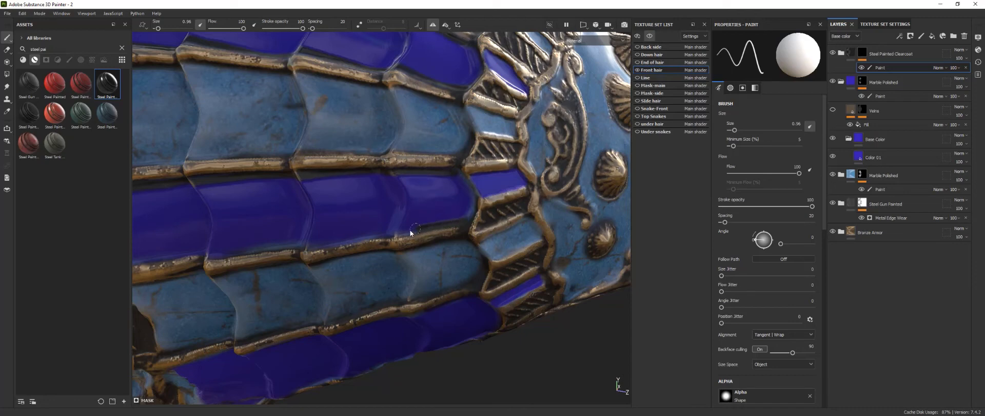
drag(411, 231, 211, 252)
alt+middle_drag(247, 246, 432, 226)
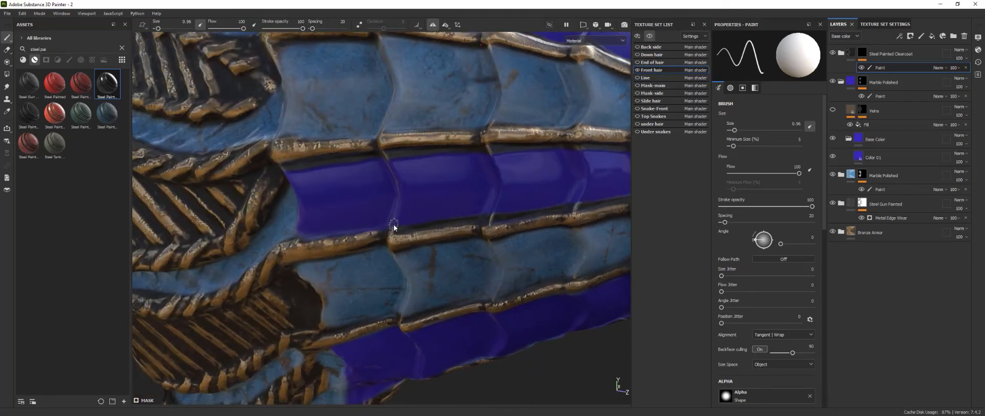
mouse_move(299, 226)
alt+mouse_down()
mouse_move(387, 246)
mouse_move(286, 229)
alt+mouse_up()
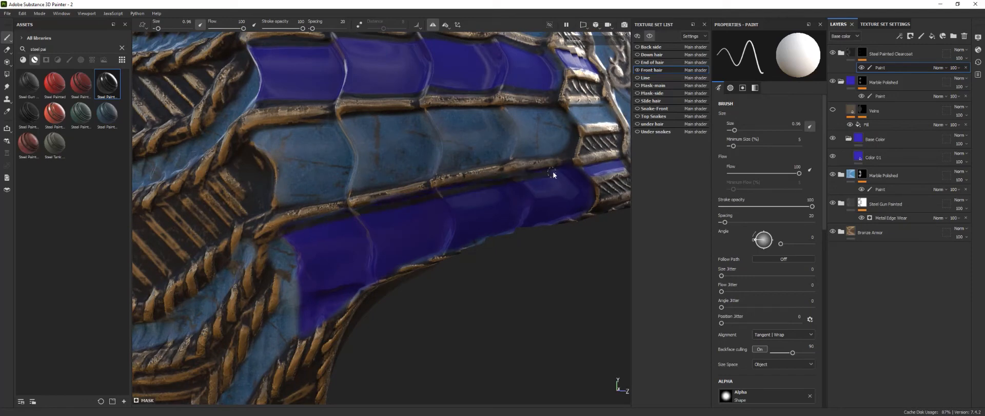
Paint dark clearcoat steel along both edges of the lowest violet scale row and the helmet's lower rim.
mouse_move(568, 171)
alt+mouse_down()
mouse_move(446, 205)
mouse_move(300, 286)
alt+mouse_up()
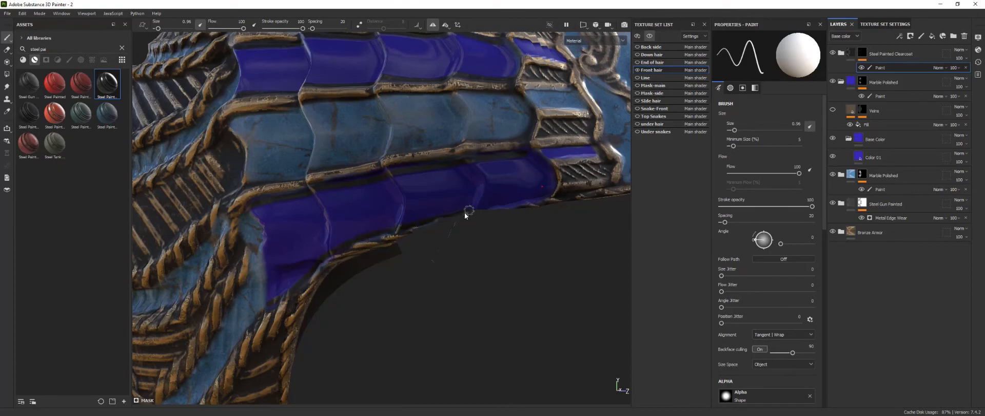
alt+drag(466, 214, 299, 288)
alt+right_drag(299, 288, 361, 275)
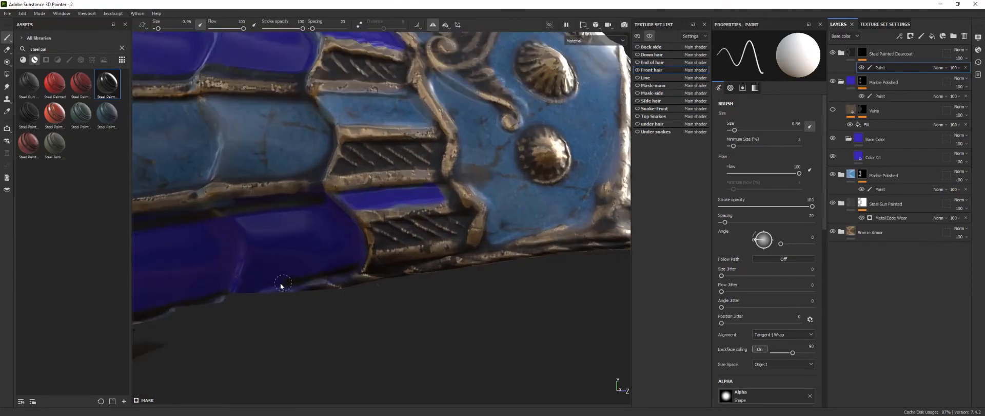
alt+right_drag(131, 322, 356, 266)
alt+drag(356, 266, 339, 303)
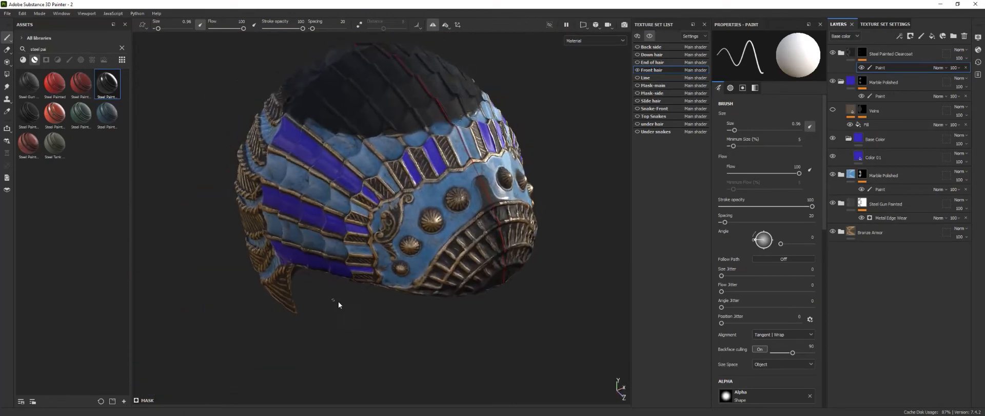
Paint dark clearcoat steel around the bronze scroll ornament and its tail on the blue side plate.
mouse_move(339, 303)
alt+right_down()
mouse_move(396, 245)
mouse_move(392, 266)
alt+right_up()
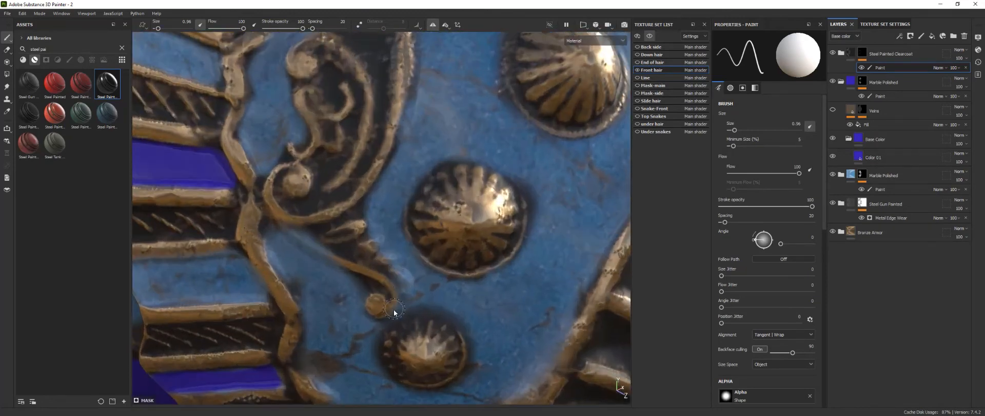
mouse_move(386, 319)
mouse_down()
mouse_move(398, 285)
mouse_move(378, 242)
mouse_move(389, 163)
mouse_up()
alt+middle_drag(389, 163, 343, 318)
mouse_move(343, 317)
mouse_down()
mouse_move(356, 300)
mouse_move(369, 179)
mouse_up()
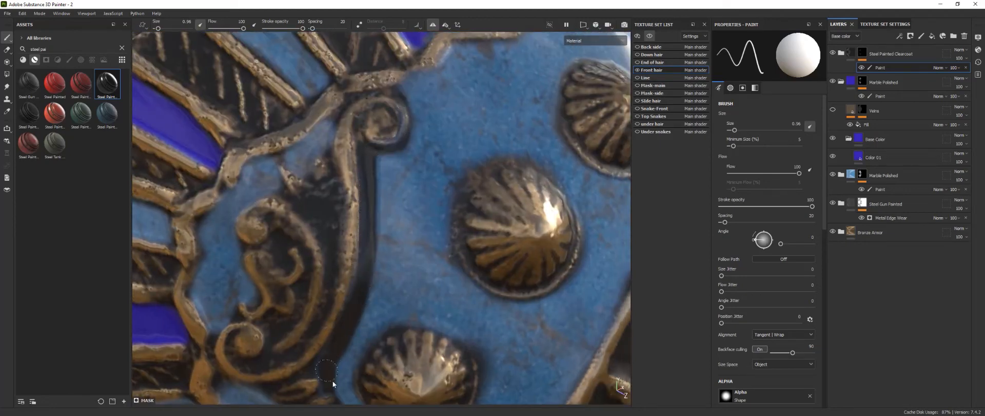
alt+middle_drag(339, 352, 403, 218)
drag(402, 218, 407, 286)
alt+right_drag(407, 286, 398, 241)
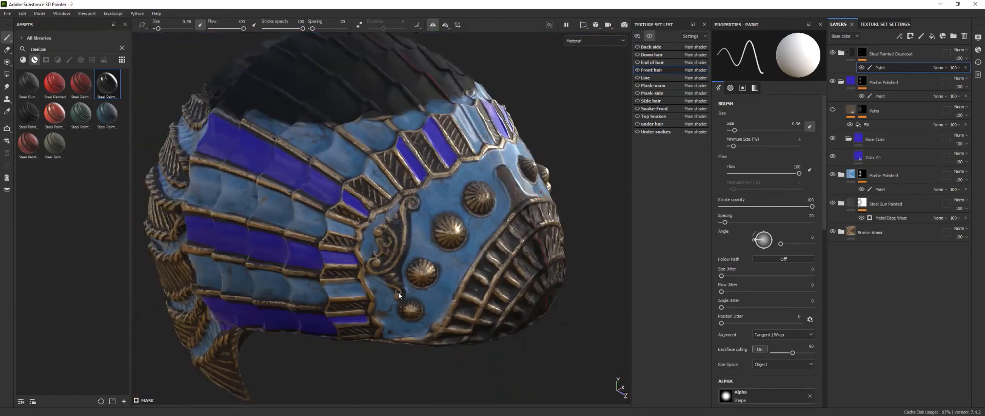
Duplicate the violet Marble Polished group and place the copy above the Steel Painted Clearcoat layer.
alt+drag(398, 241, 353, 300)
alt+right_drag(353, 301, 348, 274)
alt+drag(348, 278, 387, 287)
alt+right_drag(387, 287, 405, 313)
alt+drag(406, 313, 436, 288)
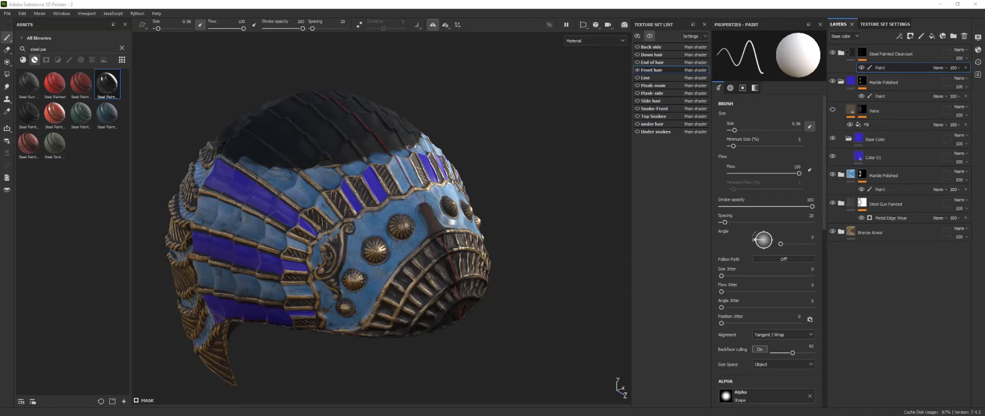
click(922, 54)
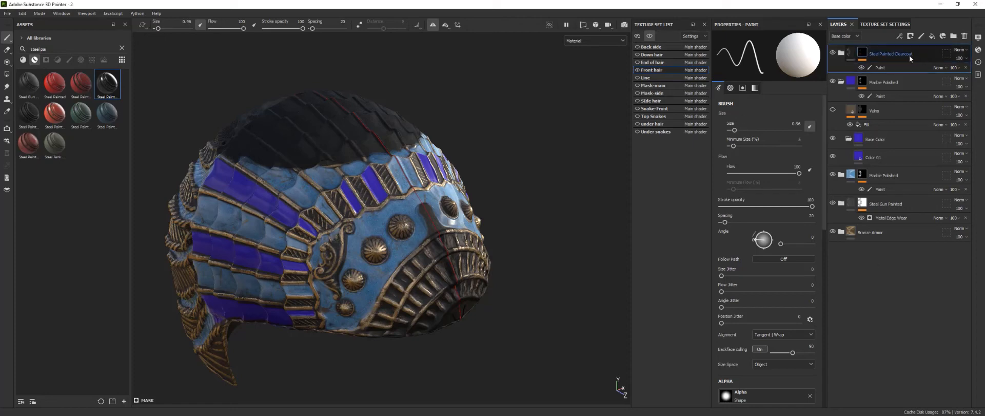
click(907, 81)
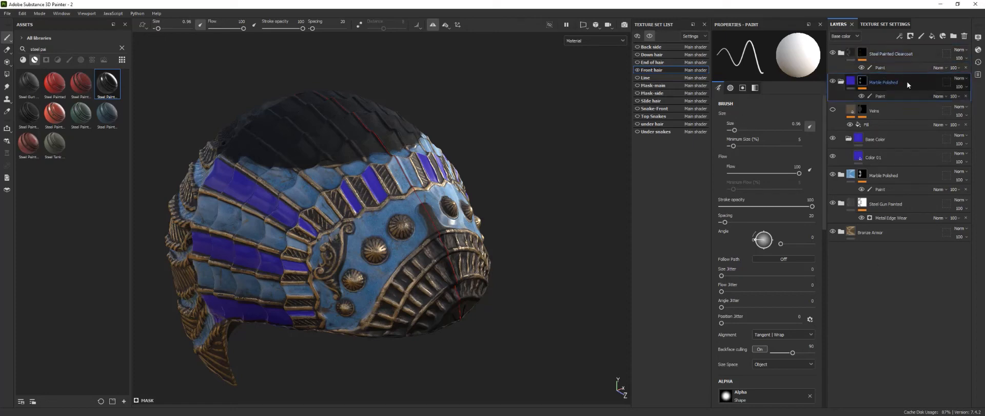
click(916, 52)
key(ctrl+v)
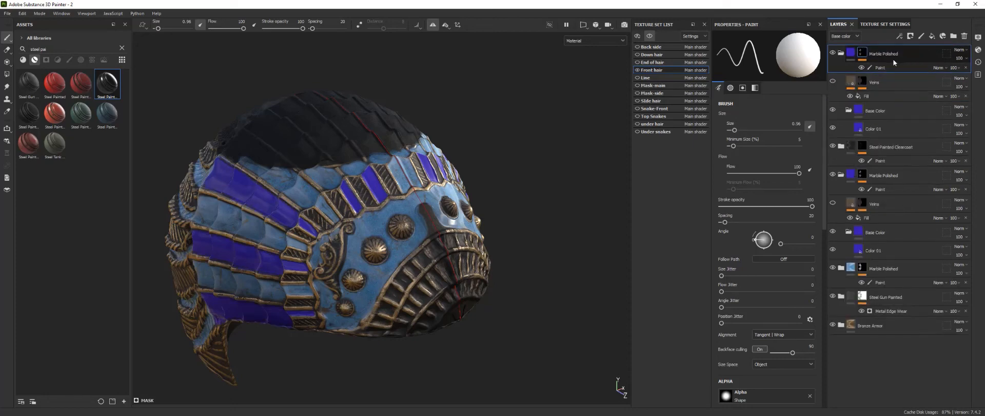
Set the base color of Color 01 in the copied Marble Polished group to dark red.
click(888, 129)
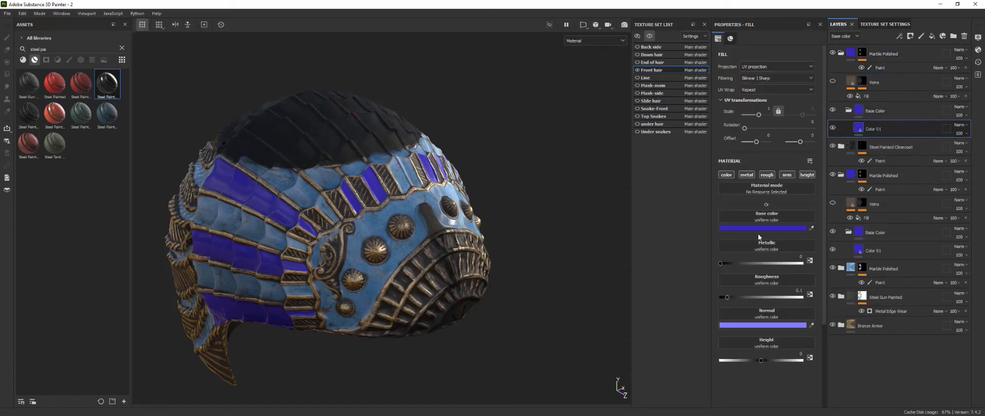
click(759, 229)
click(780, 385)
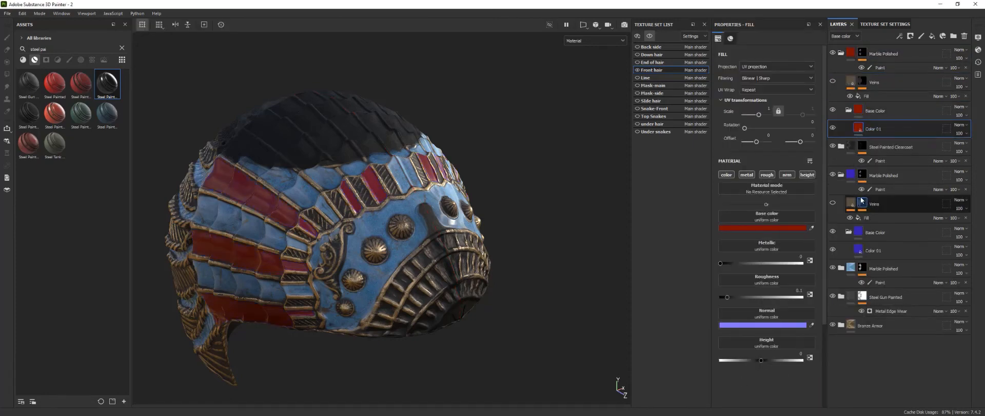
Delete the copied paint from the red Marble Polished mask and add a new empty Paint effect.
click(911, 67)
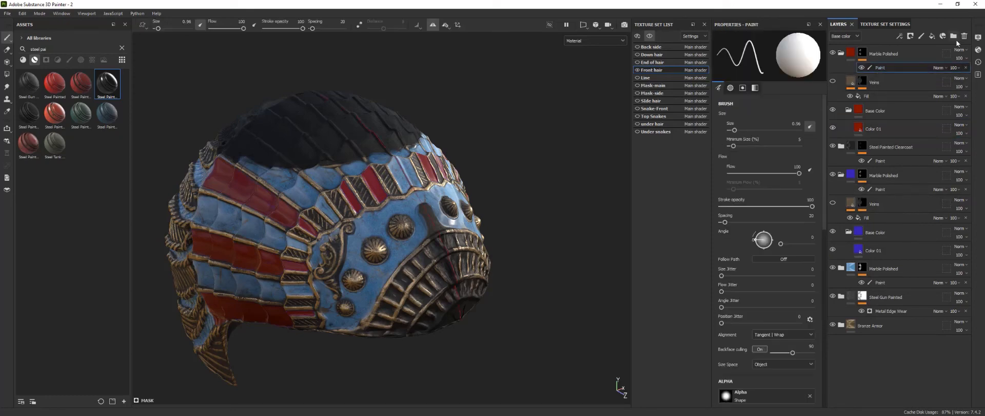
click(965, 37)
click(900, 36)
click(915, 55)
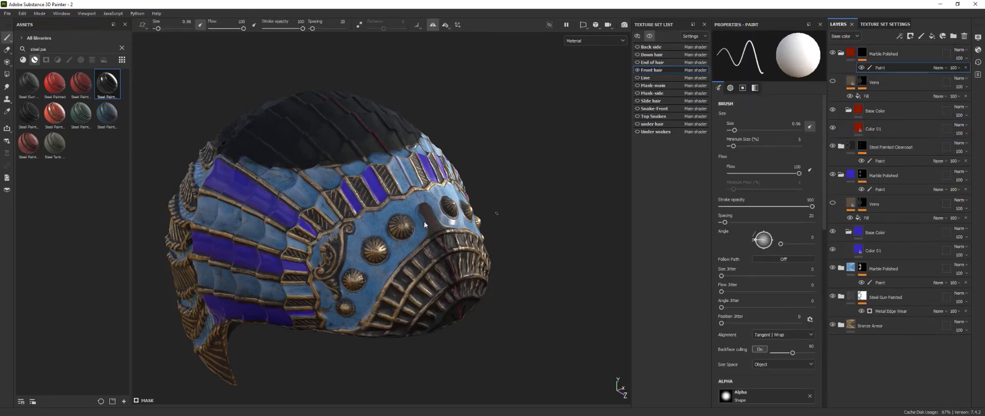
Paint red marble over the lowest narrow violet panel of the ribbed band.
alt+drag(304, 256, 335, 215)
scroll(335, 260, up, 5)
mouse_move(307, 273)
mouse_down()
mouse_move(389, 259)
mouse_move(331, 262)
mouse_move(554, 209)
mouse_up()
scroll(387, 255, down, 5)
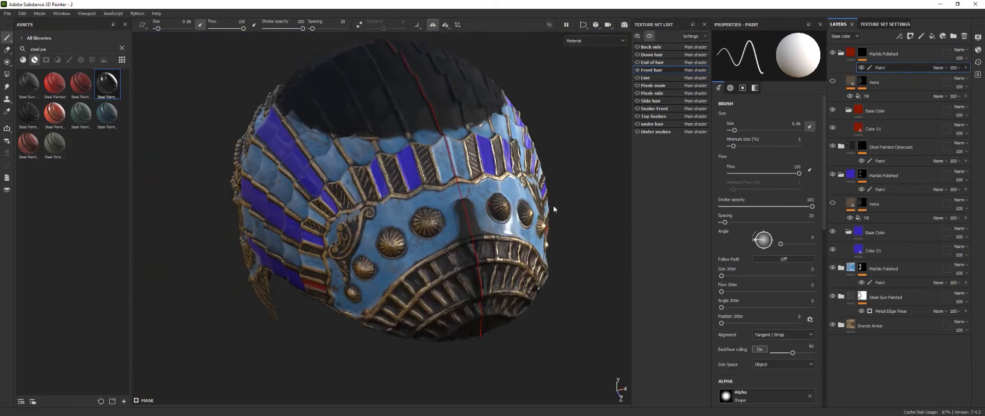
Paint red marble over the violet ribbed-band panel nearest the front centre line, using brush size 0.96.
scroll(423, 266, up, 8)
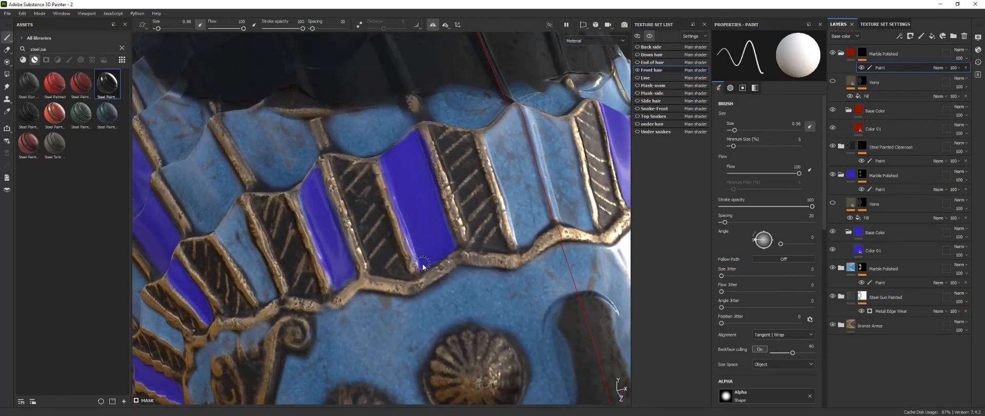
drag(386, 182, 400, 152)
drag(431, 176, 441, 256)
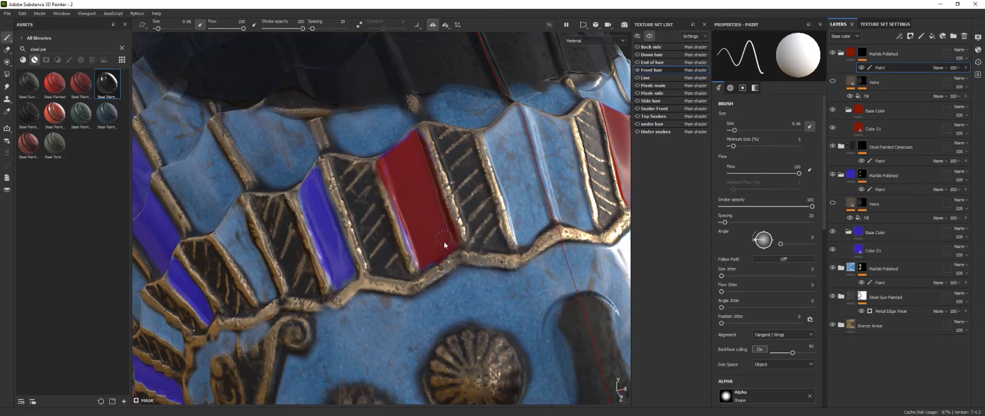
drag(444, 245, 407, 232)
drag(386, 160, 393, 157)
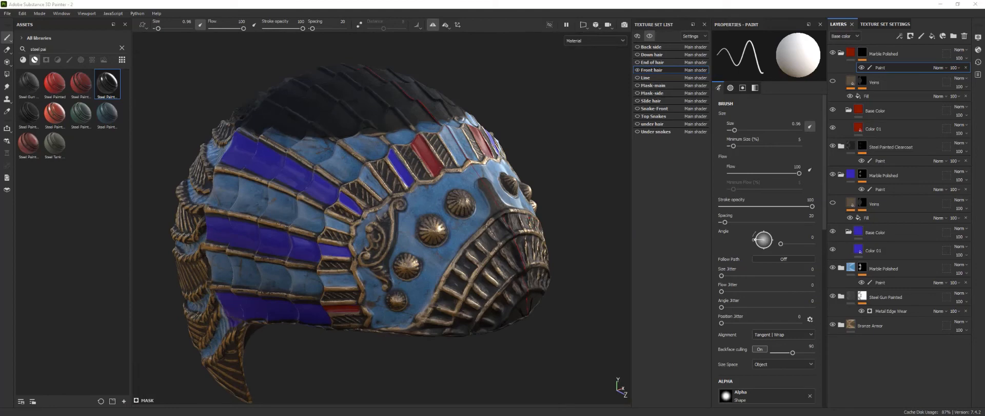
Fill the blue recess between the scroll ornament and the ribbed band with red marble, using brush size 0.71.
scroll(358, 247, up, 6)
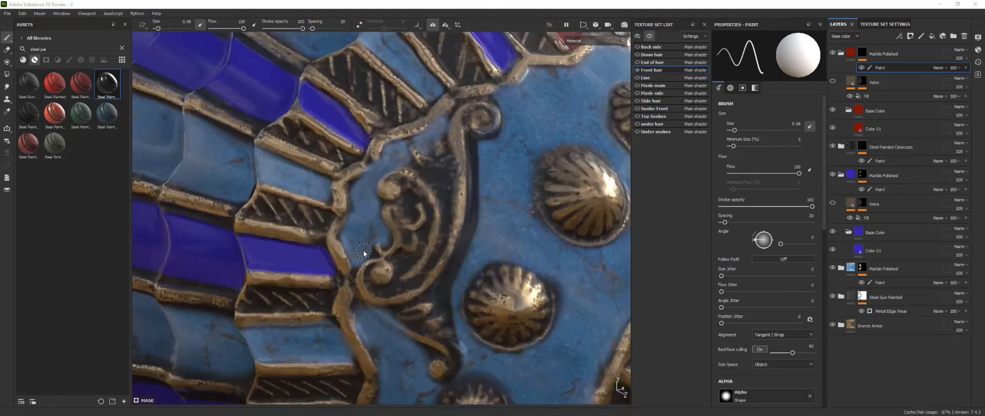
ctrl+right_drag(363, 265, 361, 254)
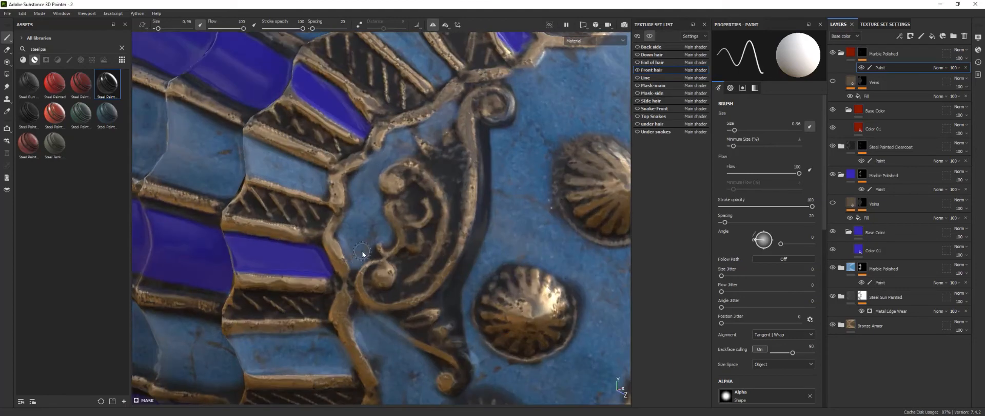
drag(356, 260, 371, 251)
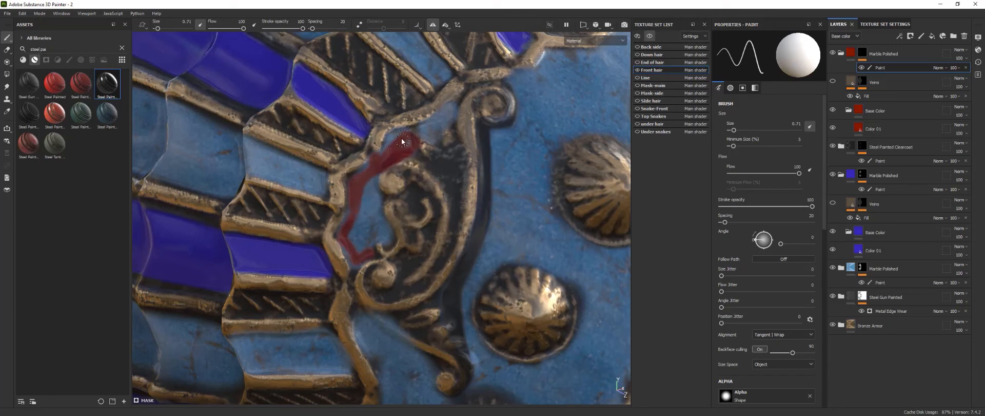
drag(402, 141, 361, 176)
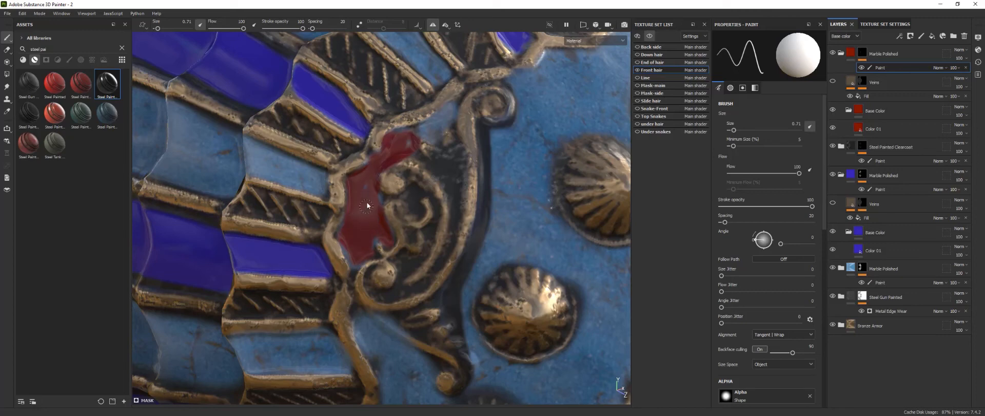
mouse_move(407, 153)
alt+mouse_down()
mouse_move(427, 147)
mouse_move(378, 161)
mouse_move(455, 133)
alt+mouse_up()
scroll(427, 148, up, 3)
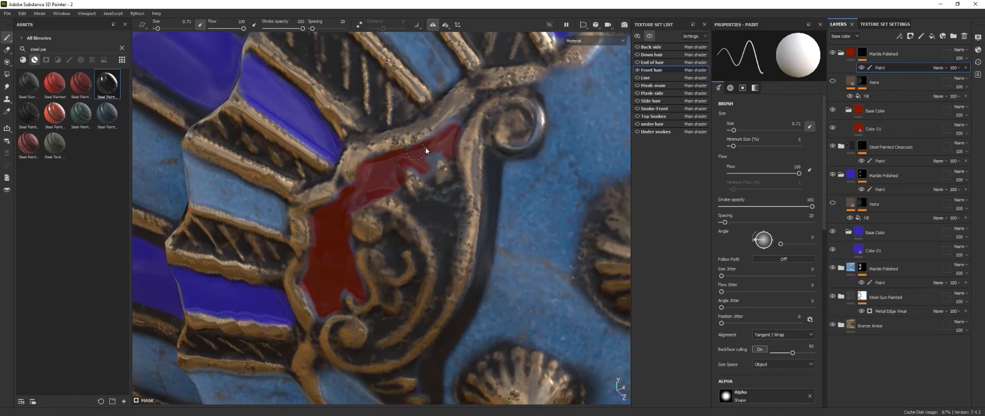
scroll(372, 193, down, 4)
alt+drag(372, 193, 392, 140)
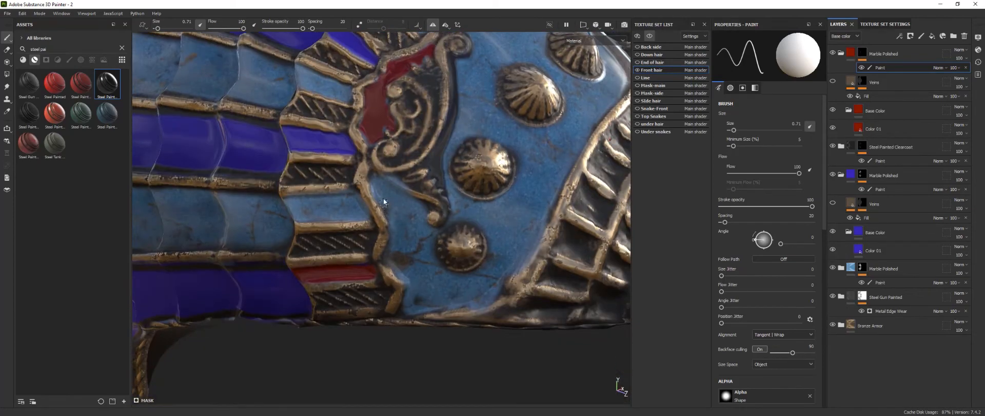
scroll(380, 192, up, 3)
drag(371, 166, 371, 180)
drag(397, 271, 414, 334)
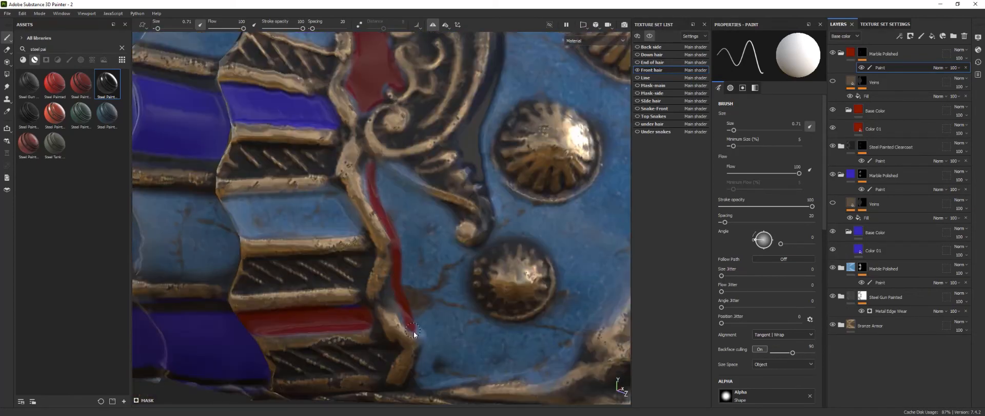
key(ctrl+z)
Outline the blue panel's edge beside the ribbed band and along its lower side with red marble strokes.
alt+middle_drag(400, 280, 414, 221)
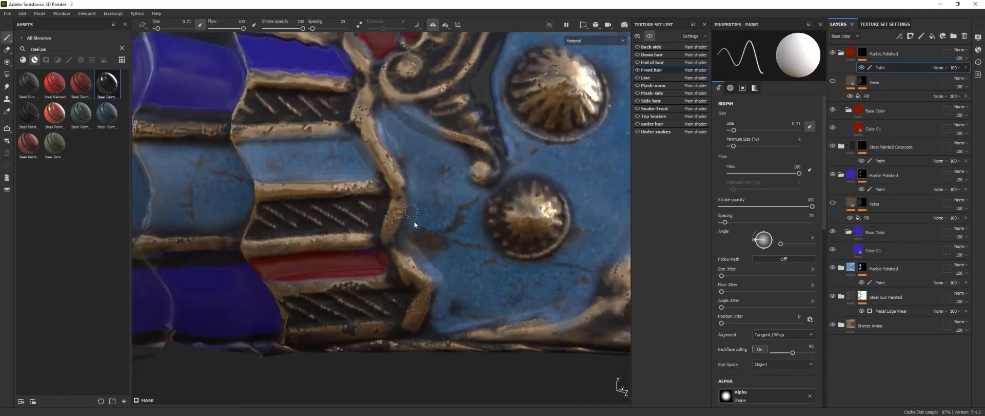
drag(440, 279, 415, 221)
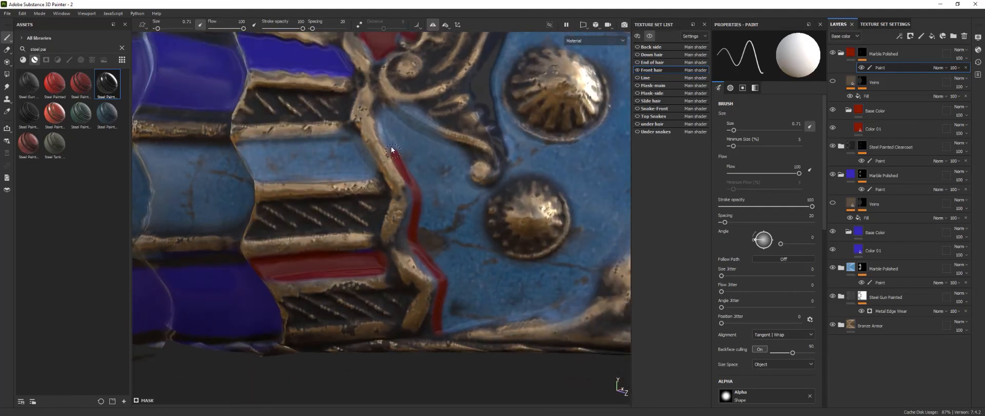
scroll(382, 112, down, 4)
mouse_move(382, 112)
alt+mouse_down()
mouse_move(411, 154)
mouse_move(395, 149)
alt+mouse_up()
scroll(395, 205, up, 3)
mouse_move(421, 311)
mouse_down()
mouse_move(575, 265)
mouse_move(609, 213)
mouse_up()
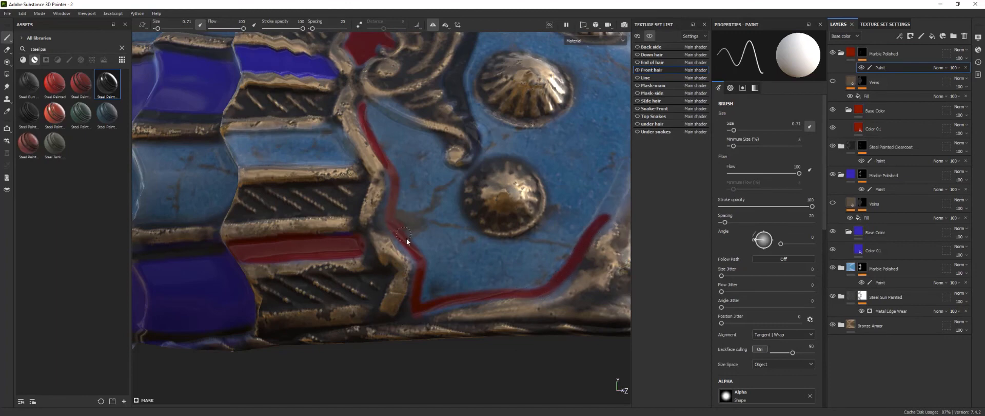
Widen the red marble border, filling the panel's lower corner and extending the border up along the lattice edge.
mouse_move(402, 236)
mouse_down()
mouse_move(492, 287)
mouse_move(583, 248)
mouse_move(513, 301)
mouse_move(471, 288)
mouse_move(424, 304)
mouse_move(507, 292)
mouse_up()
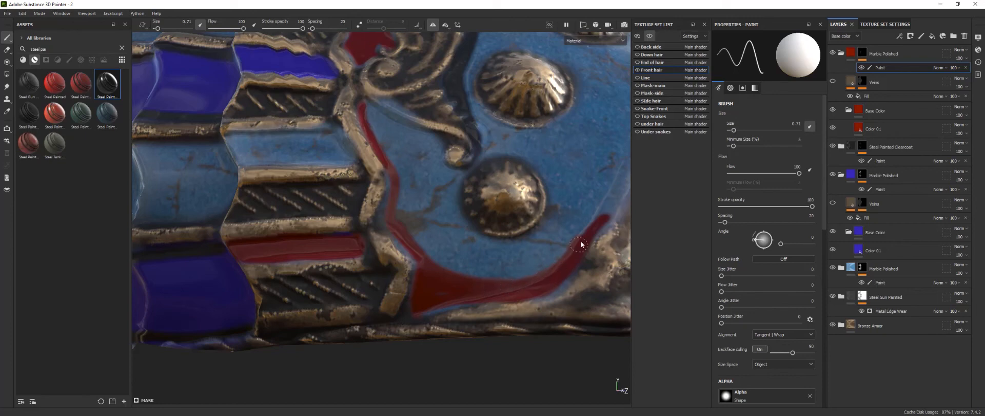
mouse_move(581, 245)
mouse_down()
mouse_move(567, 264)
mouse_move(424, 314)
mouse_move(557, 286)
mouse_move(543, 299)
mouse_move(556, 273)
mouse_move(413, 259)
mouse_move(388, 204)
mouse_move(382, 159)
mouse_up()
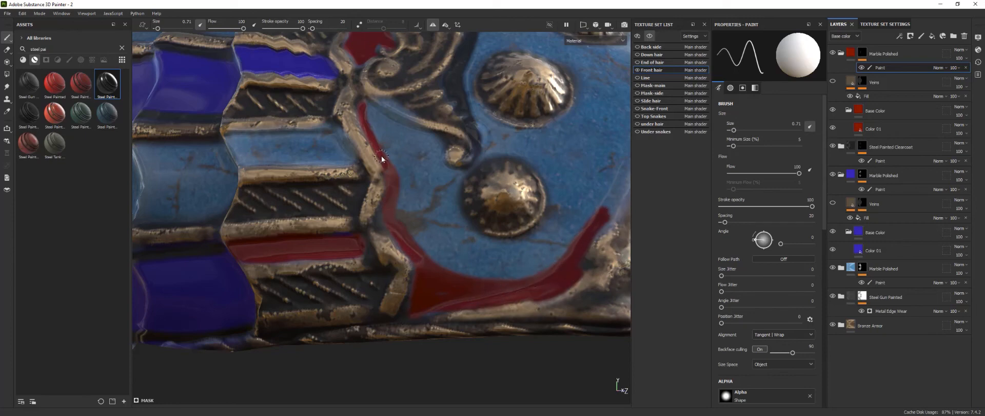
mouse_move(382, 160)
alt+right_down()
mouse_move(403, 274)
mouse_move(473, 245)
alt+right_up()
alt+drag(473, 244, 500, 296)
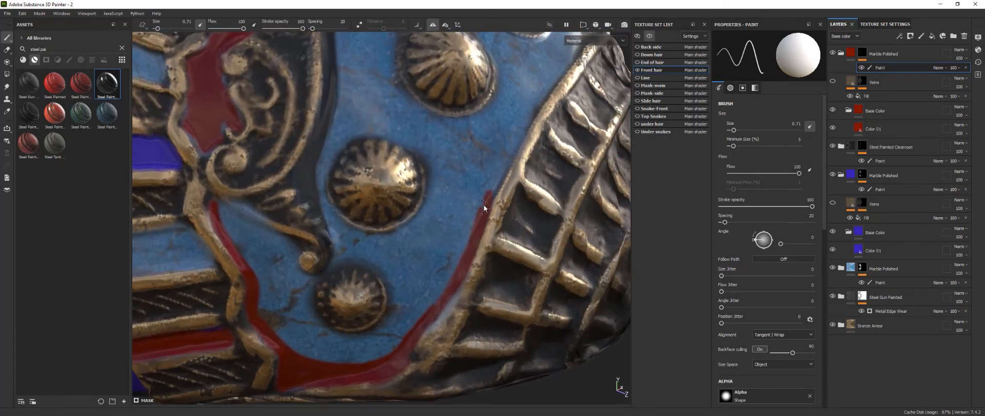
Examine the painted front hair section from the side and front at full-piece distance.
alt+right_drag(462, 267, 415, 279)
alt+drag(414, 279, 390, 283)
mouse_move(390, 282)
alt+right_down()
mouse_move(432, 275)
mouse_move(392, 296)
mouse_move(398, 290)
alt+right_up()
alt+drag(398, 290, 413, 294)
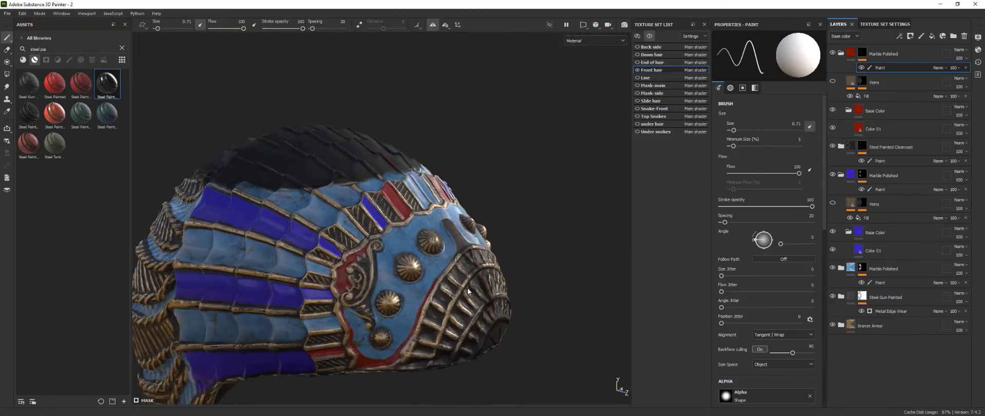
mouse_move(413, 293)
alt+right_down()
mouse_move(454, 288)
mouse_move(411, 293)
alt+right_up()
alt+drag(410, 292, 396, 294)
alt+right_drag(396, 294, 378, 295)
alt+drag(378, 295, 411, 297)
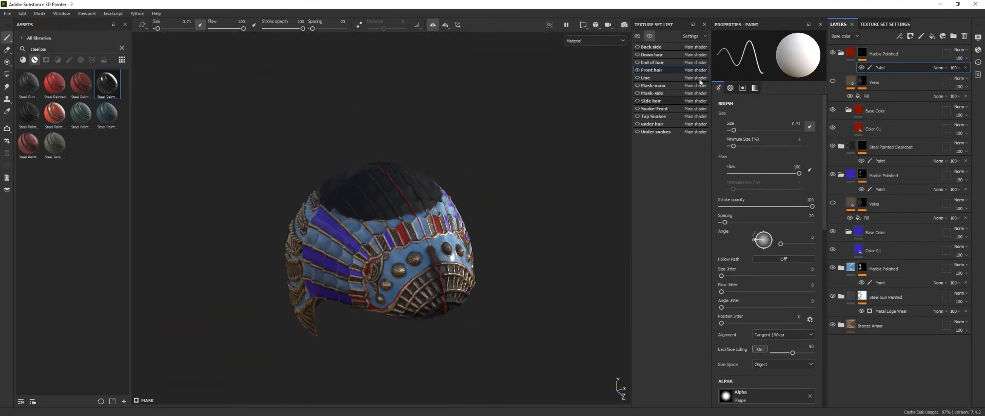
Show all texture sets again and apply the Bronze Armor material to the Side hair band.
click(649, 36)
alt+drag(518, 241, 557, 249)
alt+right_drag(556, 248, 451, 257)
alt+drag(349, 259, 364, 259)
alt+right_drag(364, 259, 398, 257)
alt+drag(399, 255, 426, 256)
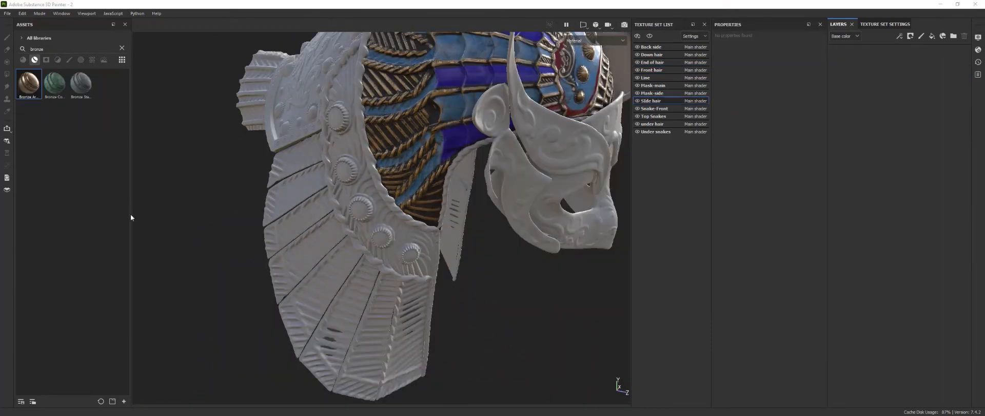
drag(29, 84, 376, 227)
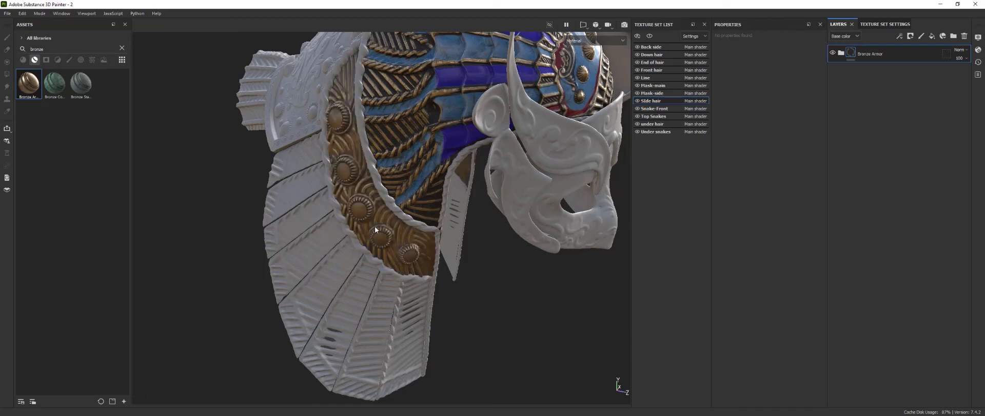
Search the materials for steel gun and apply Steel Gun Painted over the bronze on the Side hair band.
scroll(374, 222, up, 5)
alt+drag(372, 222, 1, 92)
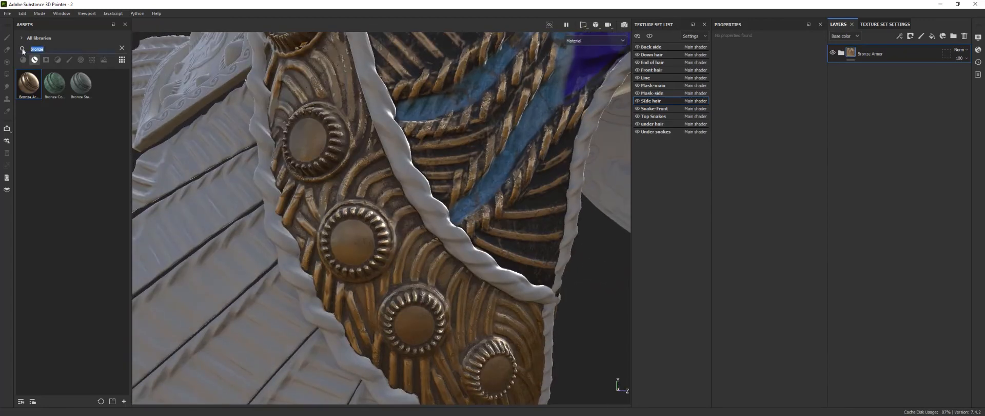
text(steel g)
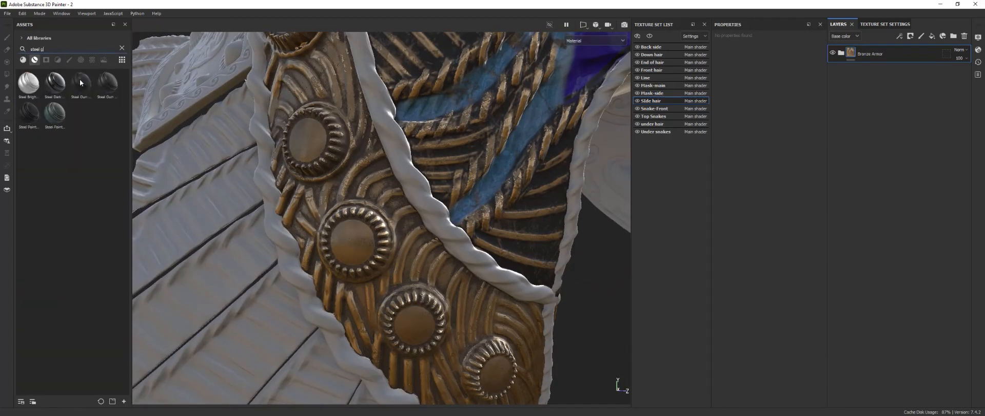
text(un)
drag(57, 85, 374, 153)
scroll(383, 250, down, 3)
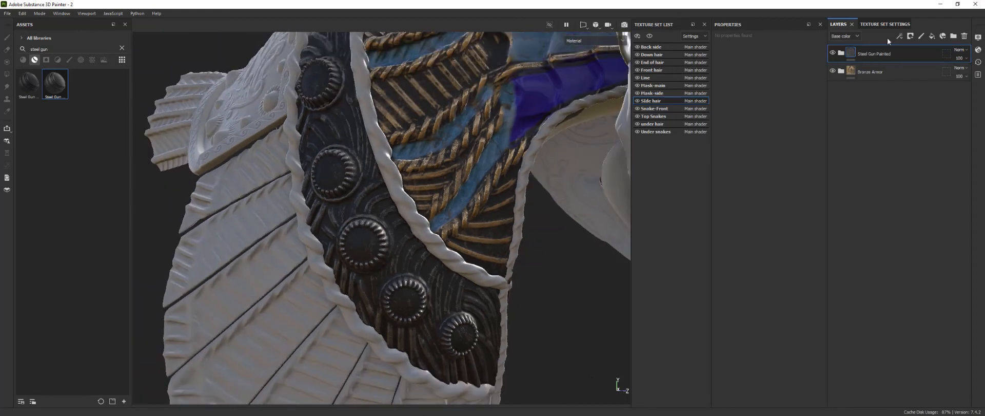
Add a black mask with an inverted Metal Edge Wear generator to the Steel Gun Painted layer of Side hair.
click(911, 37)
click(910, 54)
click(900, 36)
click(906, 45)
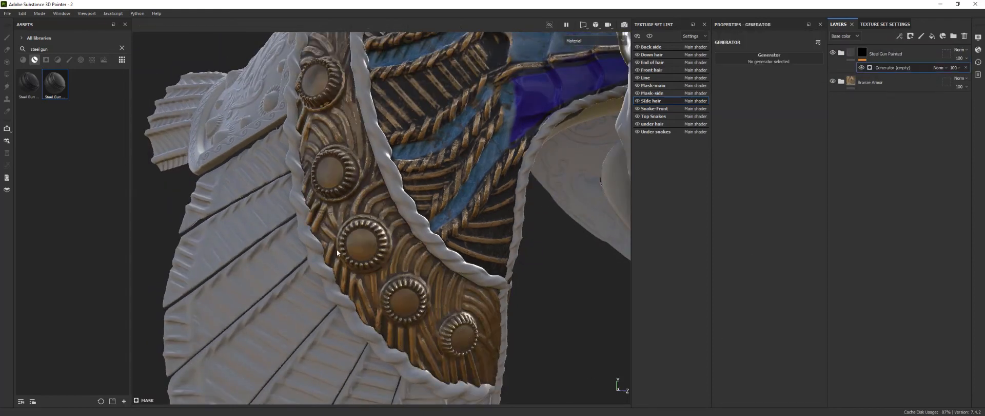
click(770, 57)
click(824, 123)
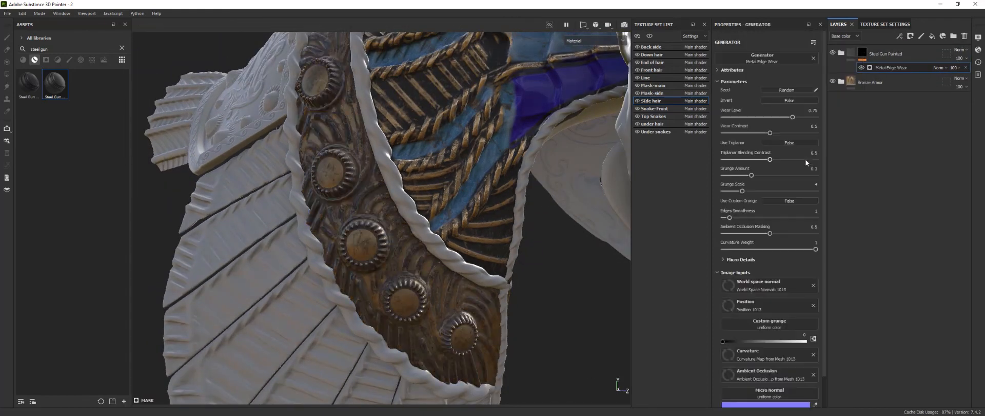
scroll(419, 250, down, 2)
alt+drag(420, 250, 423, 251)
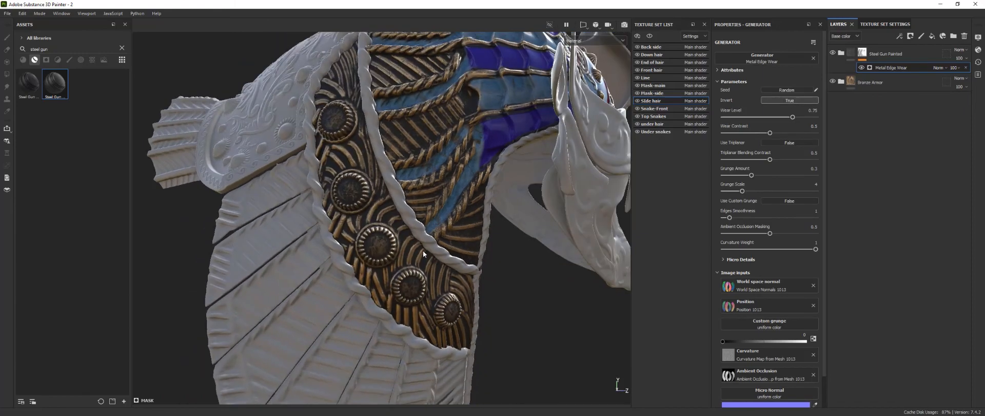
scroll(423, 250, up, 5)
scroll(421, 255, down, 3)
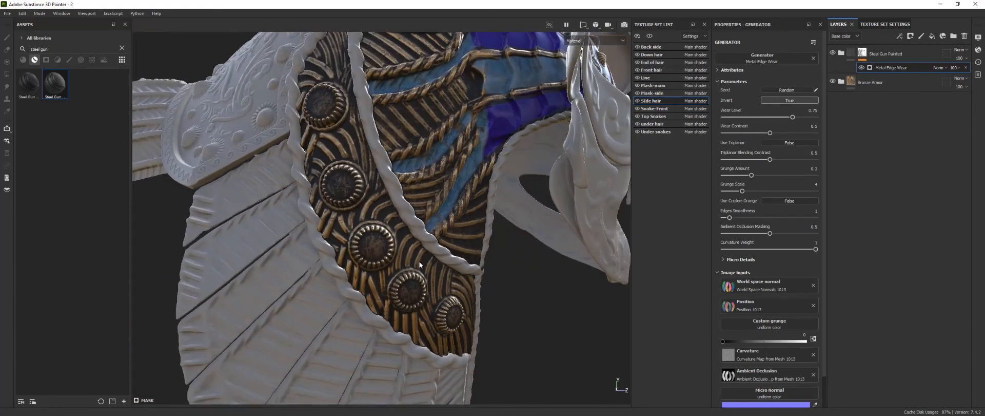
click(906, 49)
key(ctrl+v)
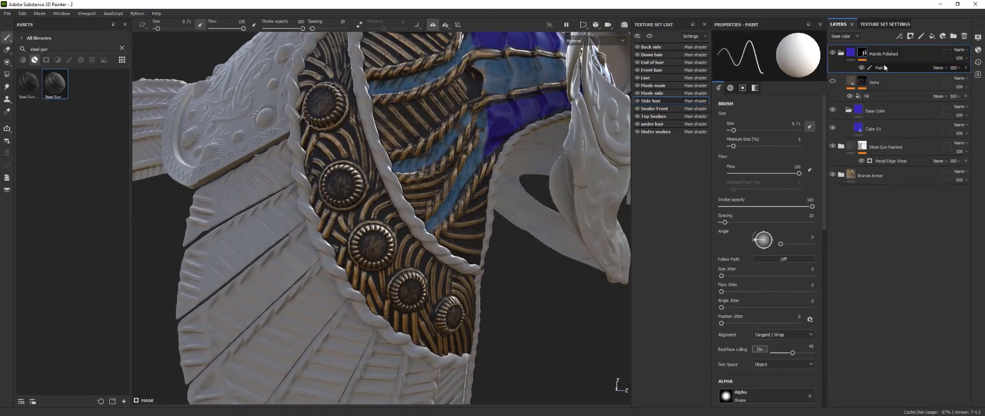
click(860, 129)
click(794, 325)
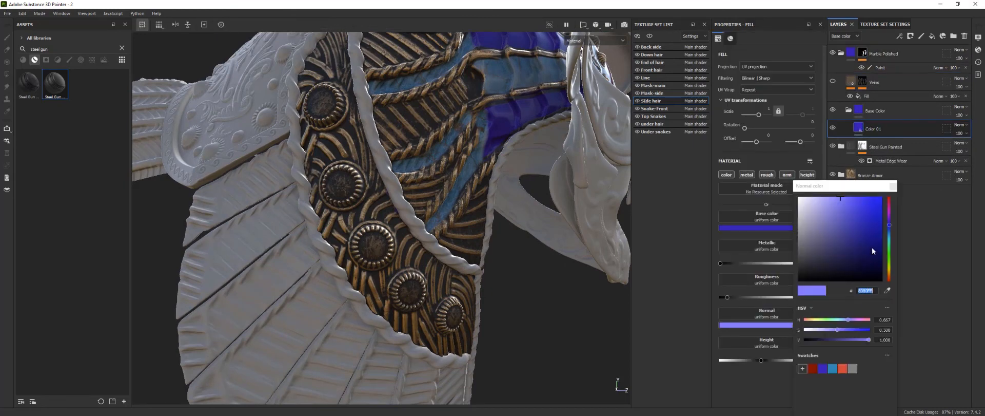
click(893, 187)
click(915, 48)
key(Delete)
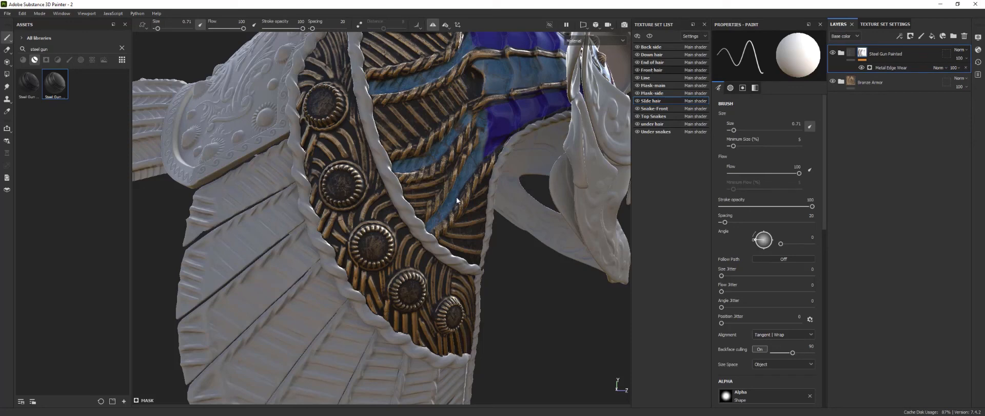
Copy the blue Marble Polished folder from Front hair into Side hair and replace its mask paint with an empty Paint effect.
click(652, 70)
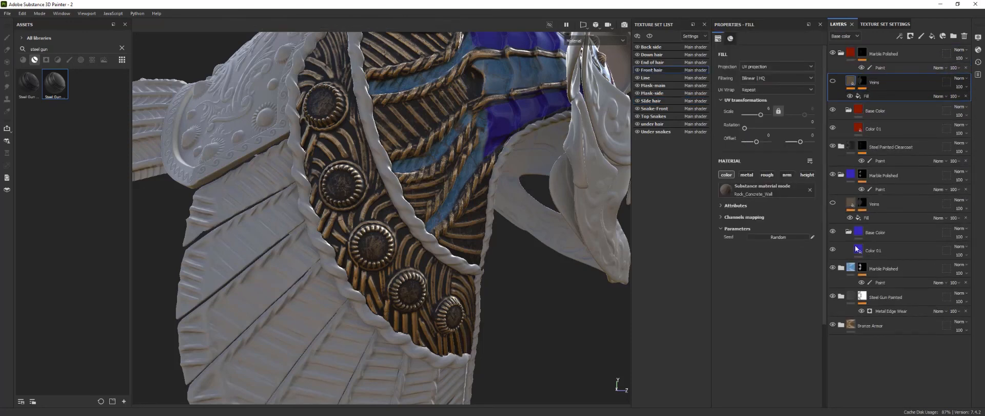
click(884, 267)
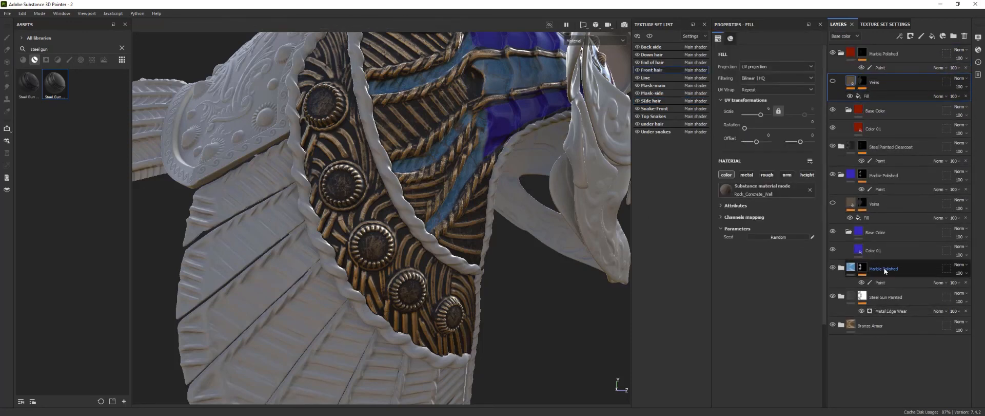
click(651, 102)
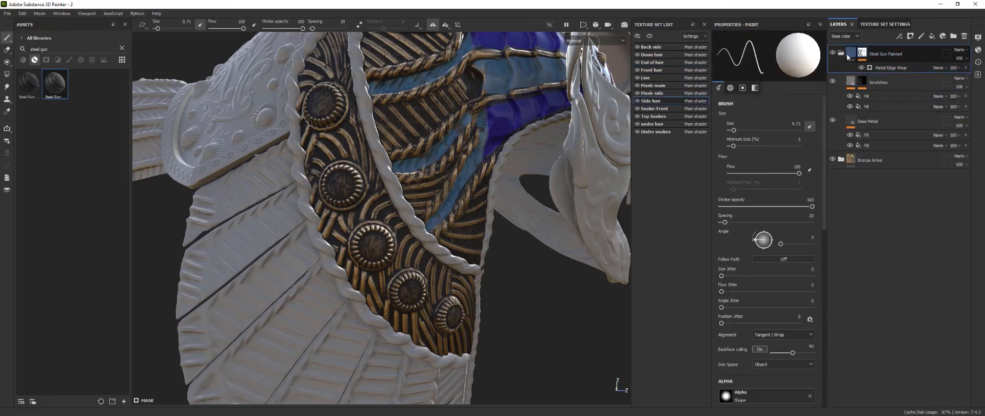
key(ctrl+v)
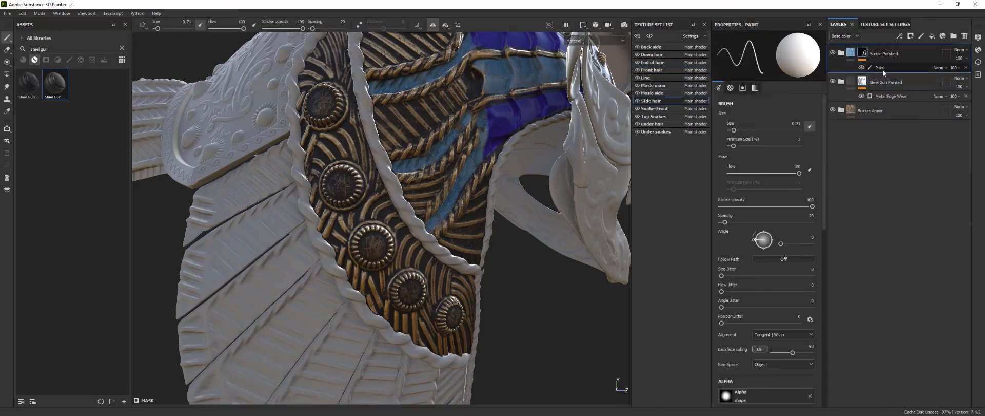
click(900, 37)
click(916, 56)
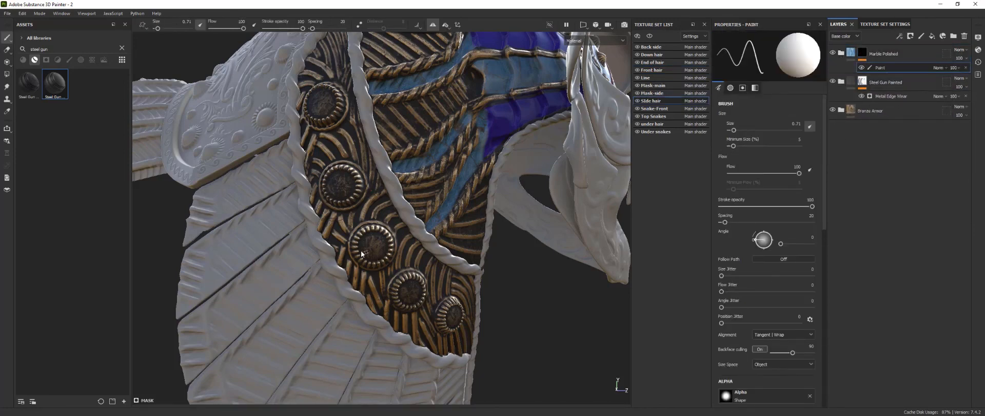
Paint blue marble into the round centres of the studs along the Side hair band, using brush size 6.06.
scroll(367, 249, up, 4)
key(bracketright)
key(bracketright)
key(bracketright)
key(bracketright)
key(bracketright)
key(bracketright)
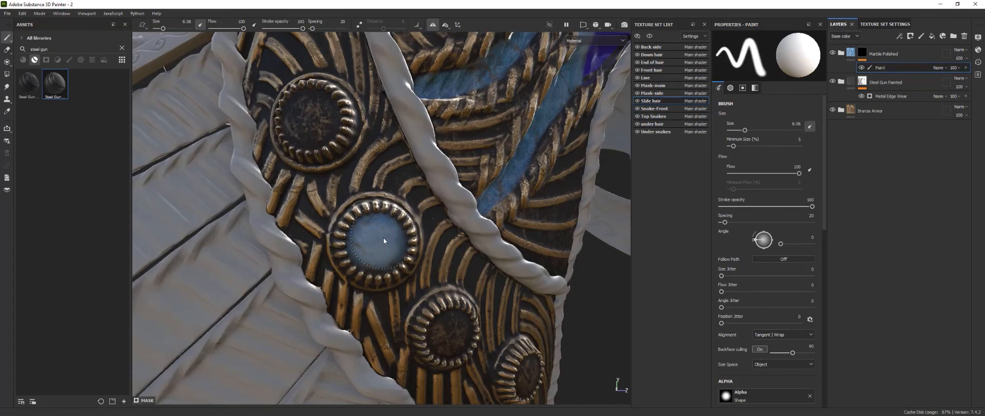
mouse_move(433, 317)
alt+mouse_down()
mouse_move(413, 283)
mouse_move(431, 269)
mouse_move(464, 278)
mouse_move(374, 208)
alt+mouse_up()
scroll(400, 269, up, 3)
click(399, 264)
click(464, 280)
scroll(466, 280, down, 4)
scroll(374, 207, up, 4)
click(373, 211)
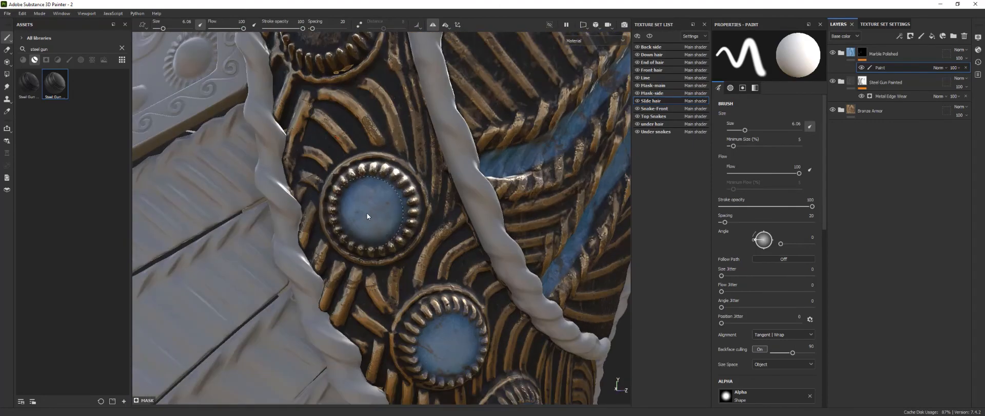
alt+drag(374, 212, 400, 179)
click(367, 196)
scroll(361, 177, down, 5)
scroll(400, 180, up, 4)
click(841, 52)
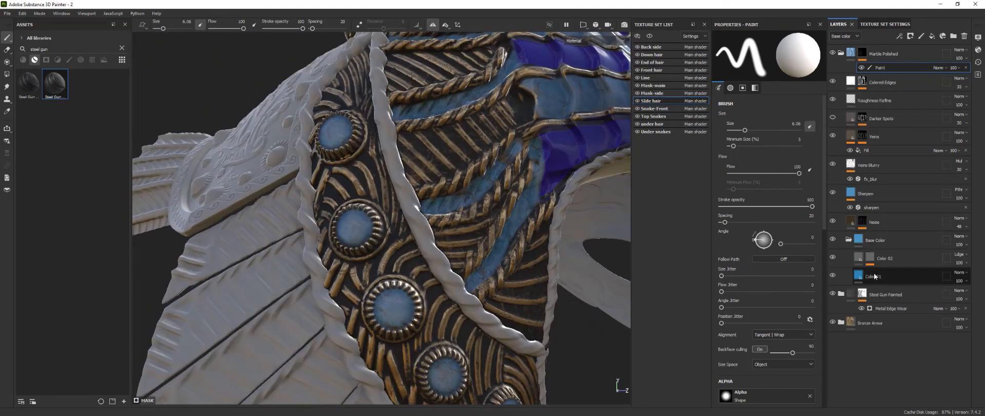
click(898, 276)
Search the materials for bron and apply Bronze Armor to the fan-shaped Down hair texture set.
scroll(509, 234, down, 3)
alt+drag(509, 233, 395, 233)
scroll(384, 211, down, 3)
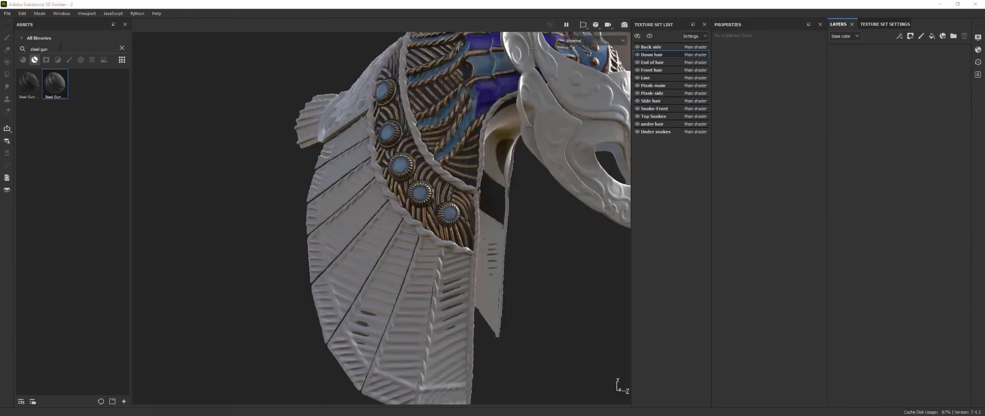
key(ctrl+a)
text(b)
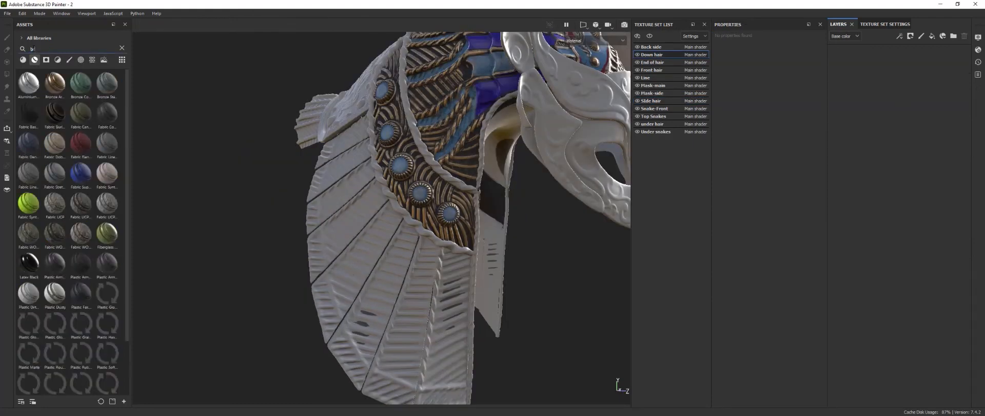
text(ron)
drag(28, 82, 386, 274)
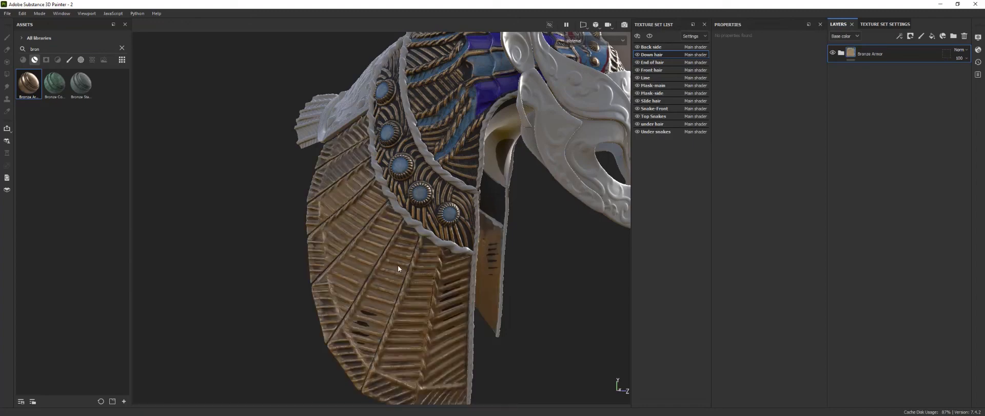
Search the materials library for steel to layer over the bronze on Down hair.
key(ctrl+a)
text(steel)
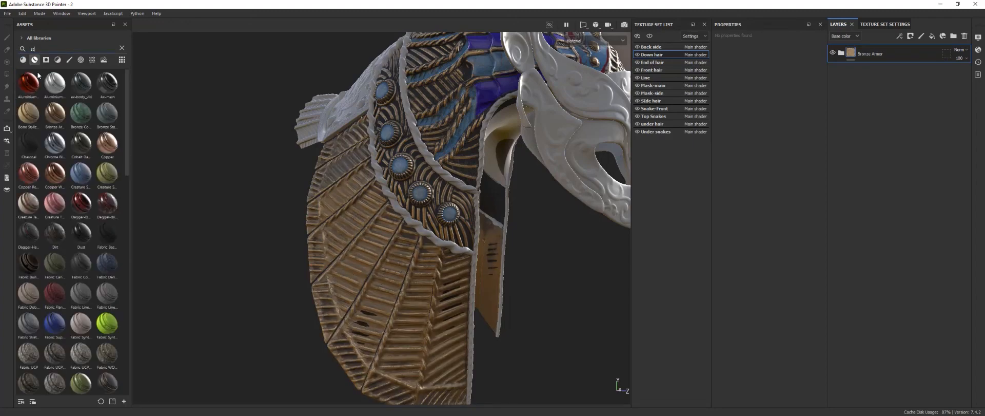